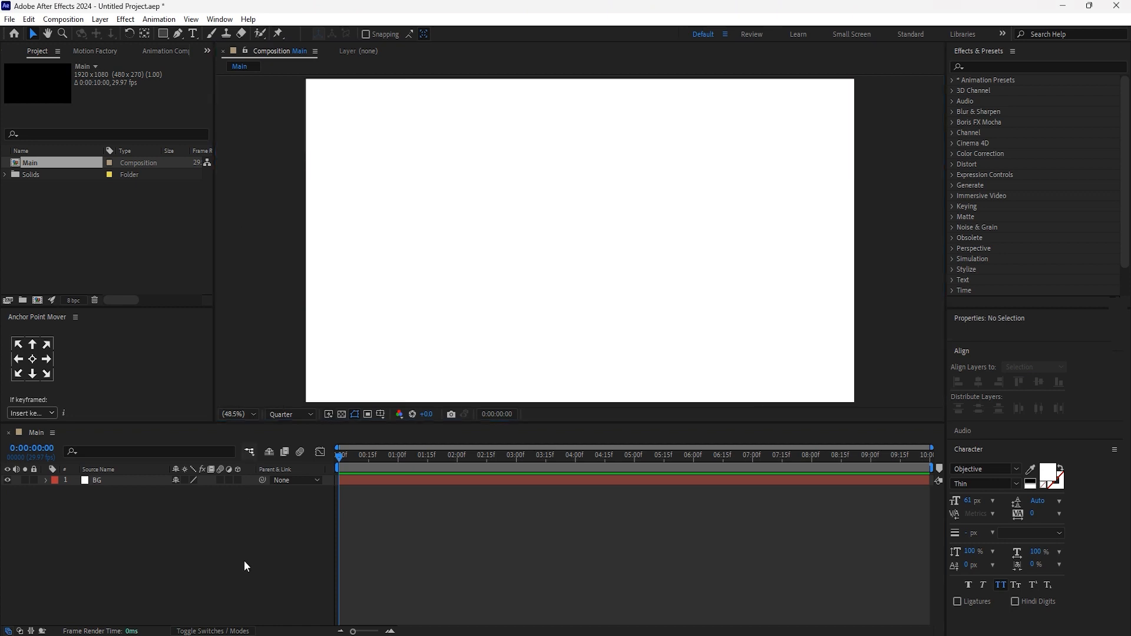
Step: Apply the Gradient Ramp effect to the BG layer in the Main composition
click(130, 481)
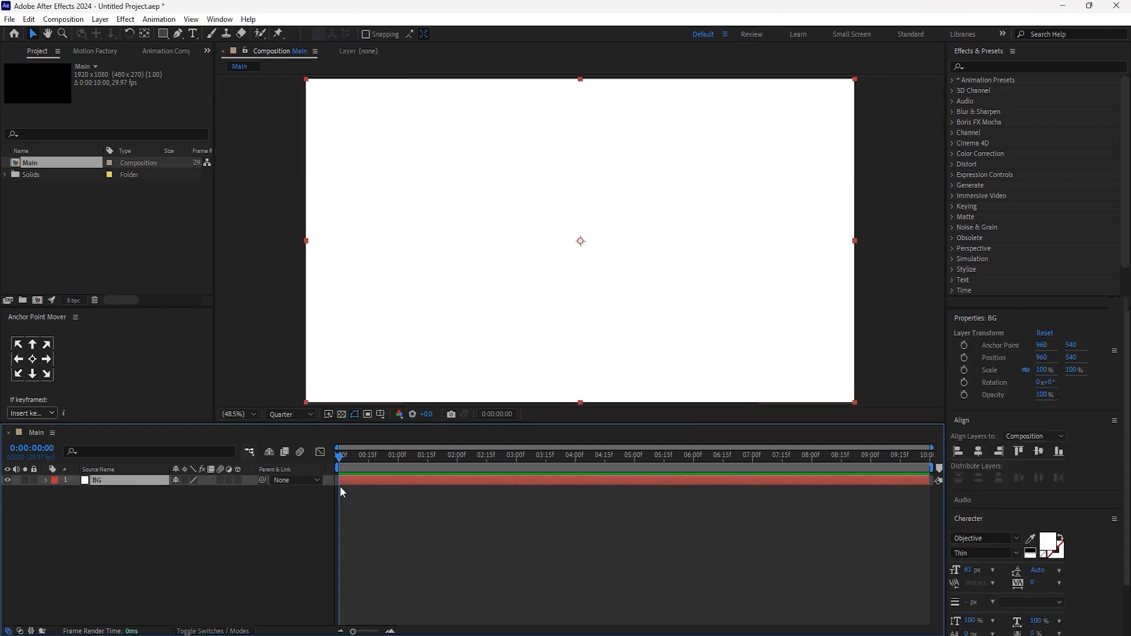
click(997, 63)
text(gradi)
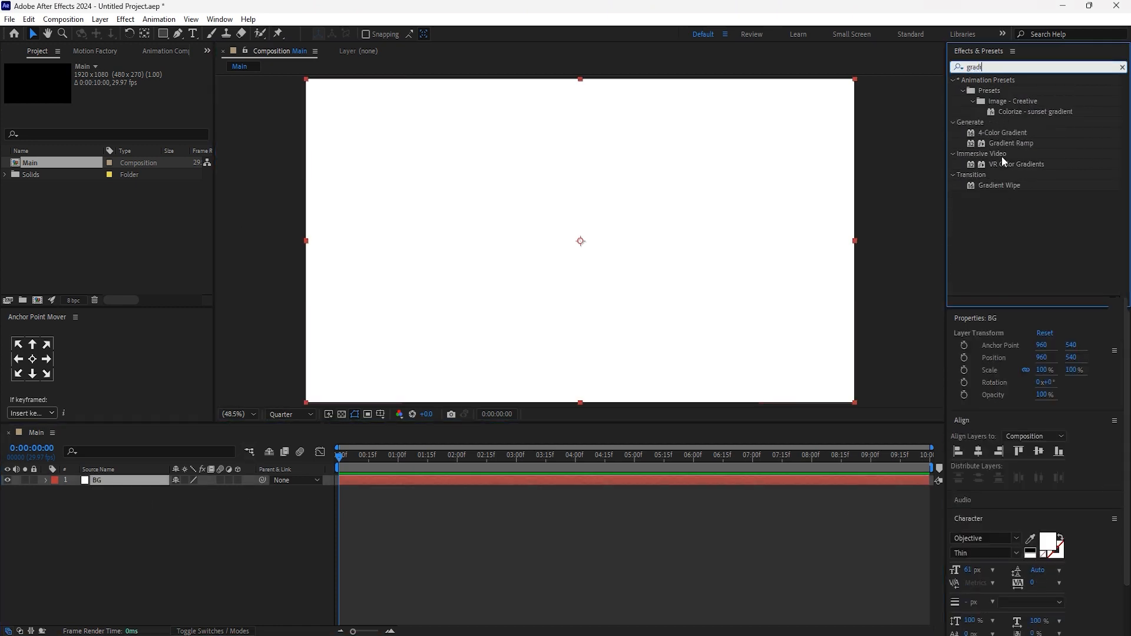
drag(1022, 142, 118, 481)
click(129, 554)
click(72, 186)
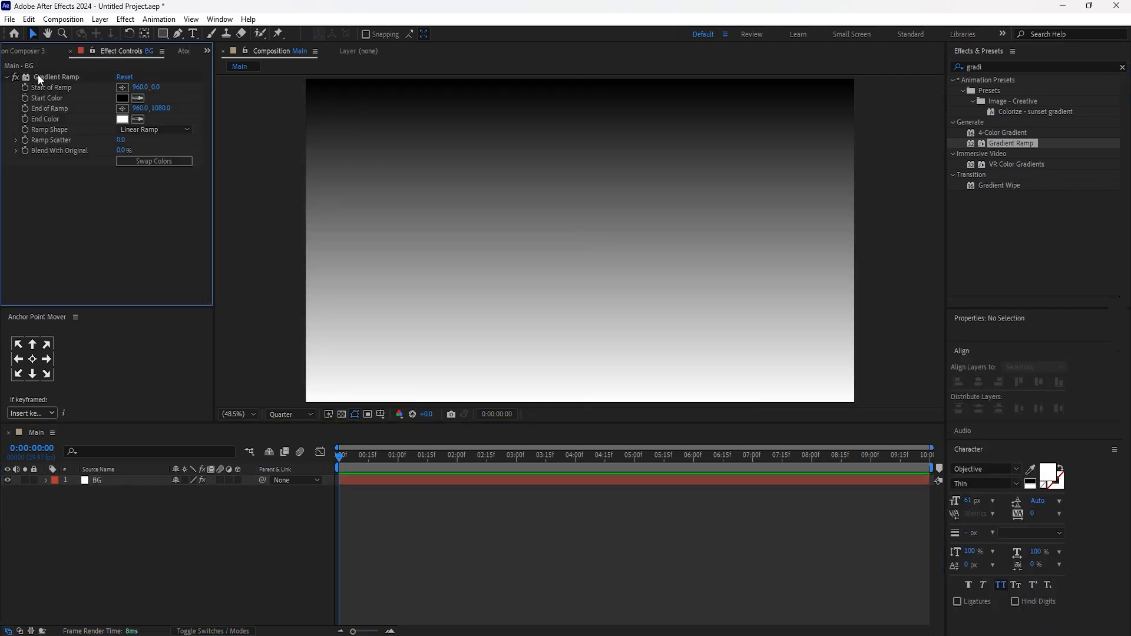
Step: Change the Gradient Ramp's start color on the BG layer to a medium grey
click(38, 79)
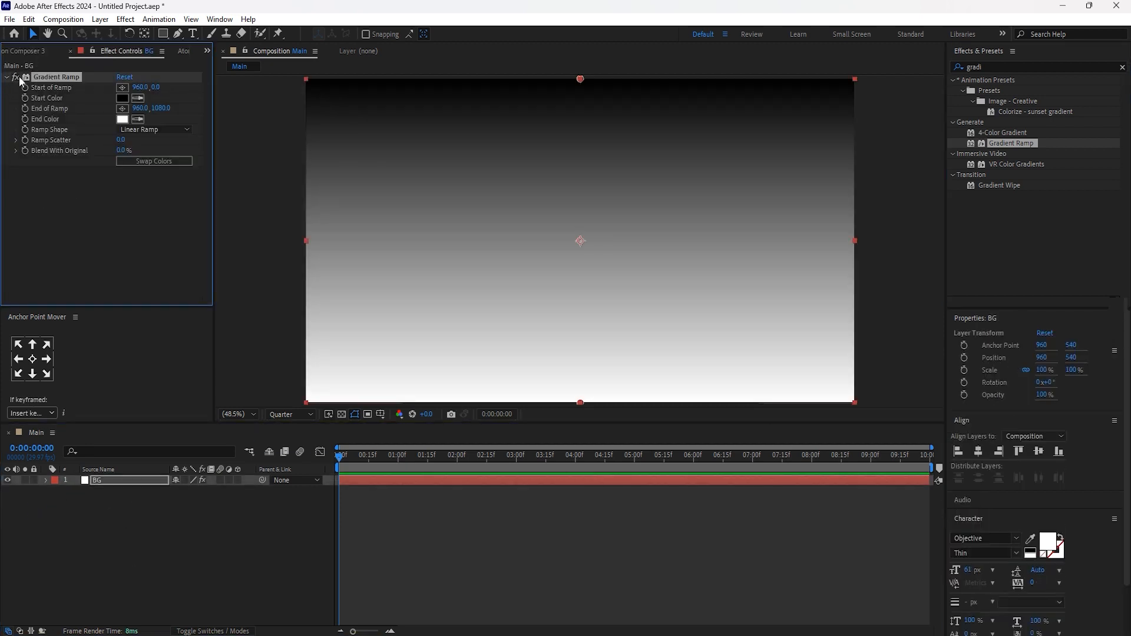
click(123, 98)
drag(147, 306, 133, 324)
click(411, 251)
click(201, 556)
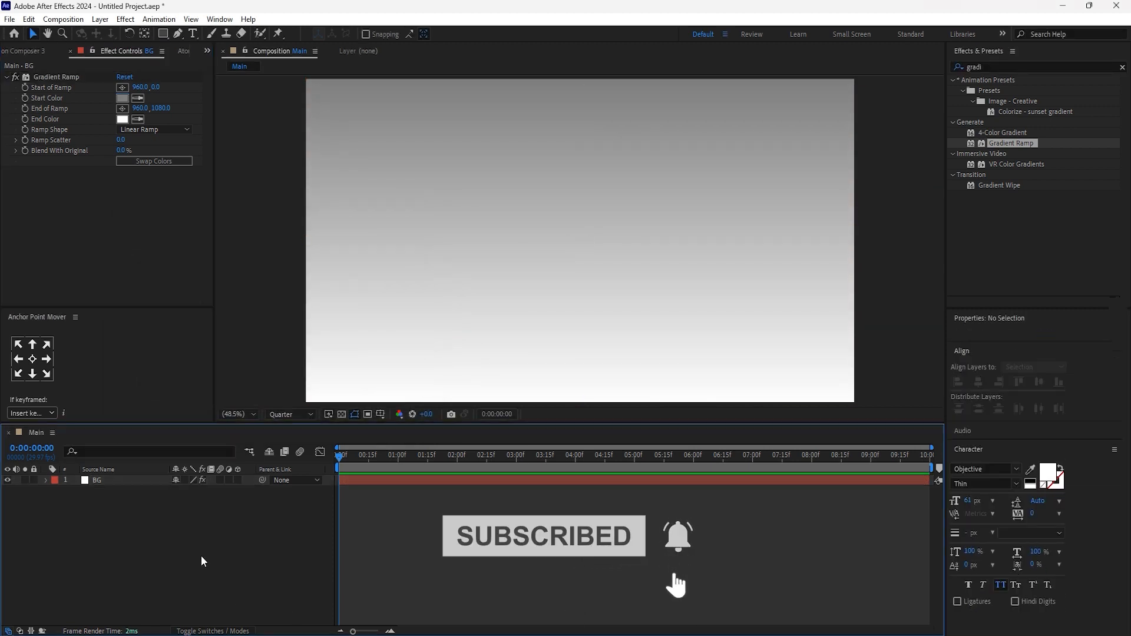
Step: Create a new composition named Circle
click(37, 61)
click(208, 51)
click(239, 79)
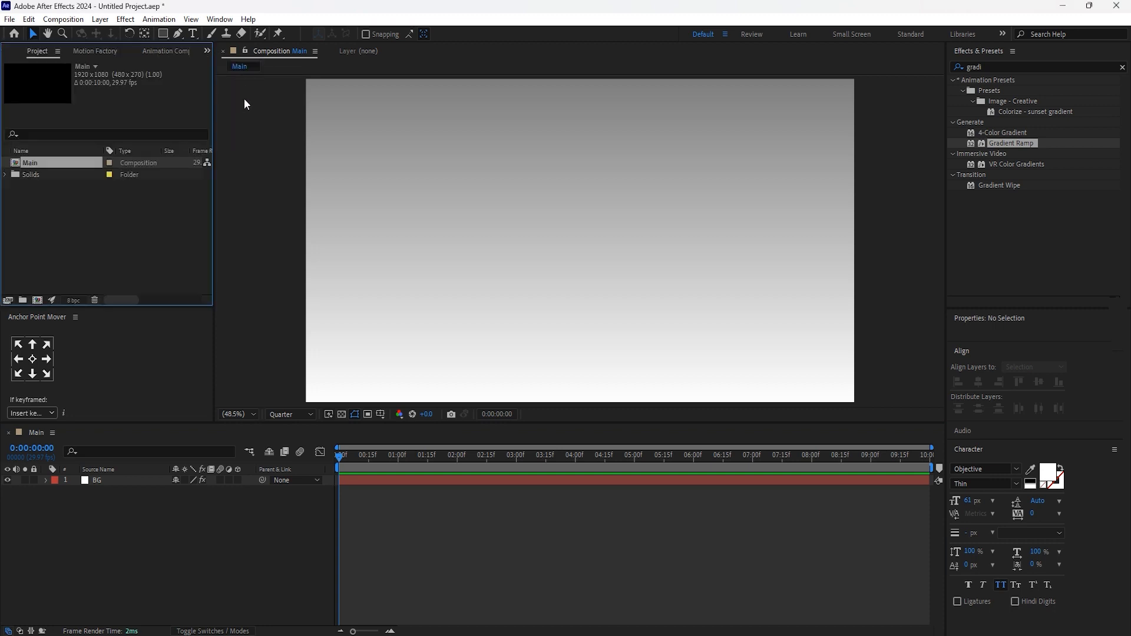
click(114, 186)
click(36, 300)
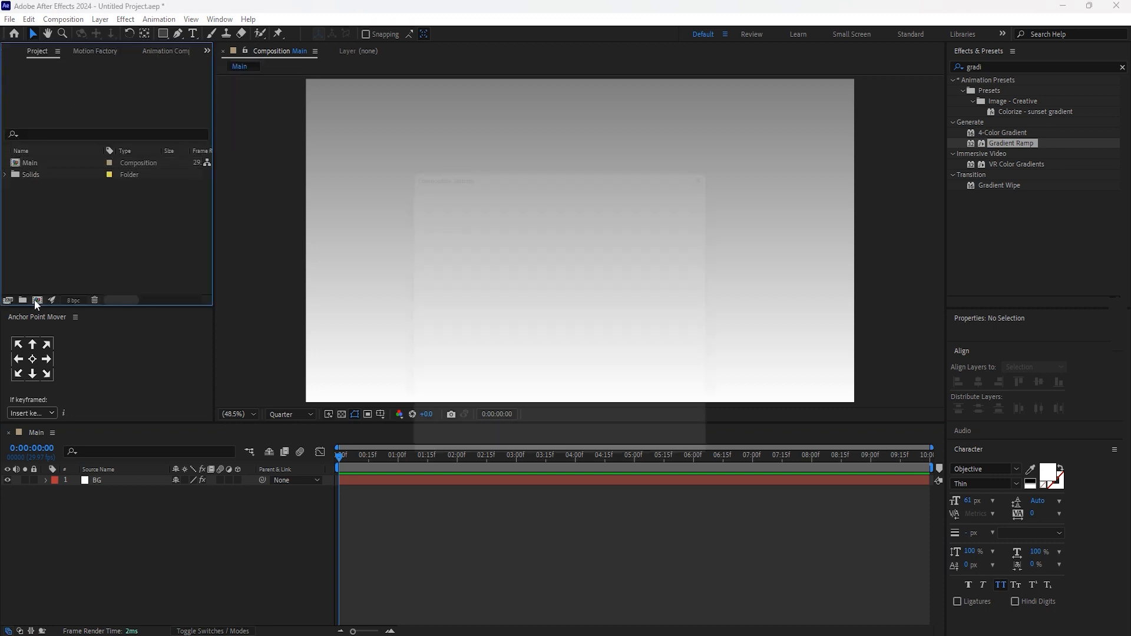
text(Circle)
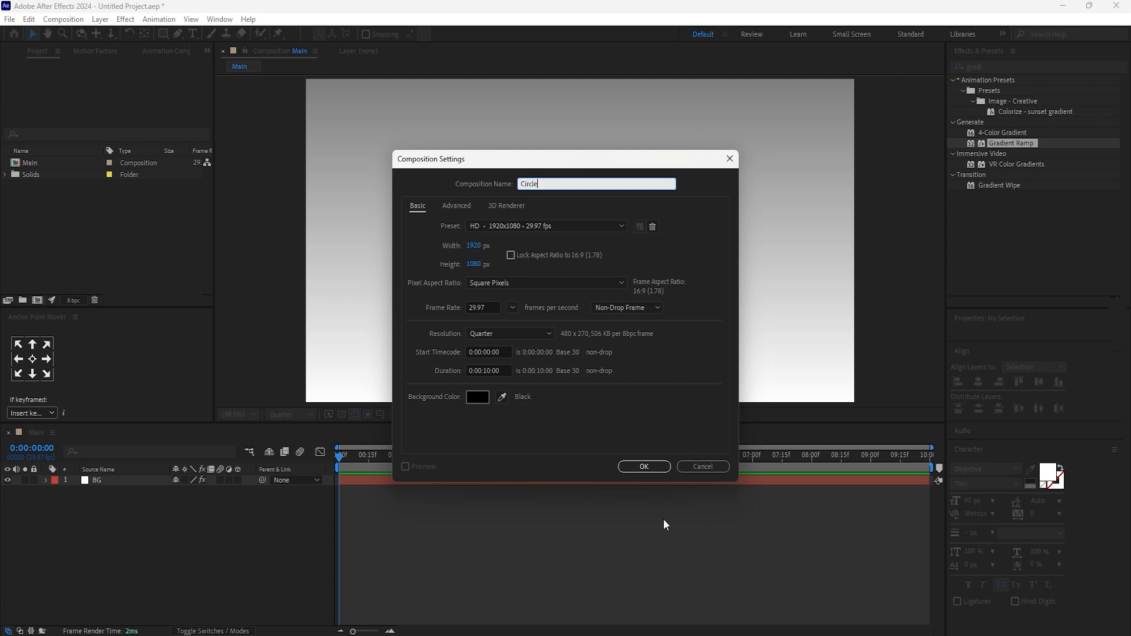
click(638, 467)
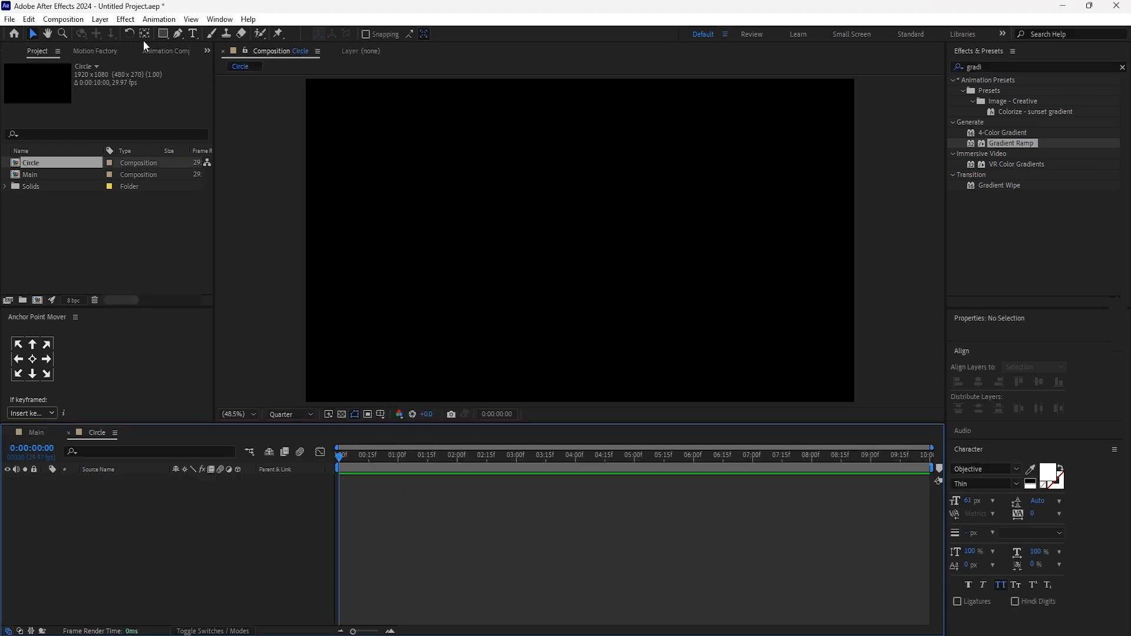
Step: Draw a white circle about 478 px across with the Ellipse tool and center it horizontally and vertically in the composition
drag(166, 33, 206, 60)
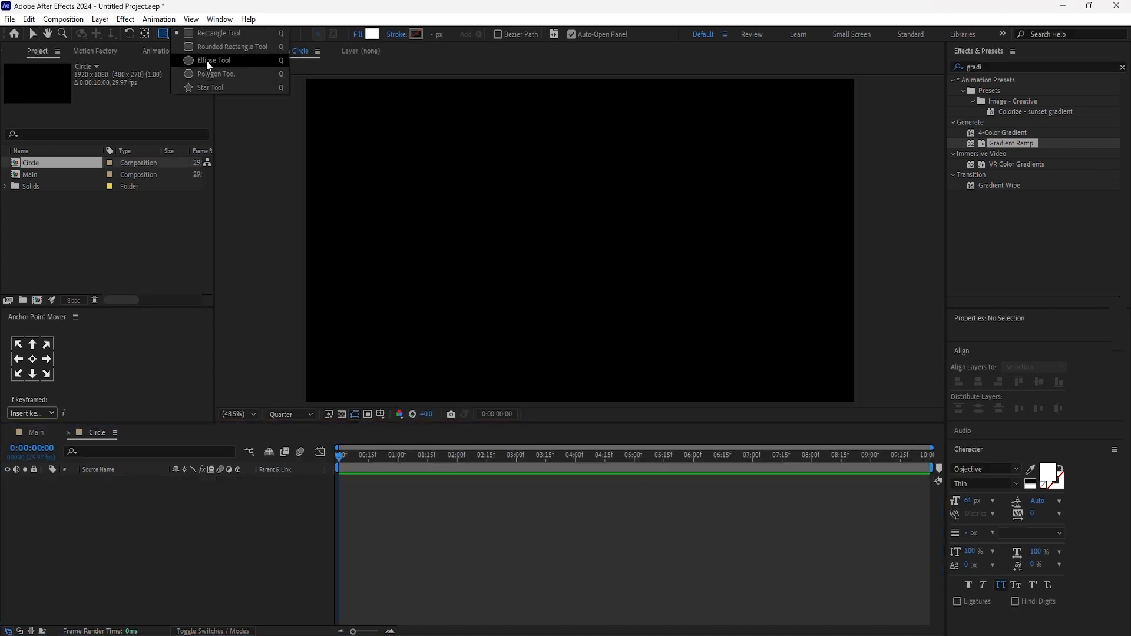
drag(557, 242, 581, 316)
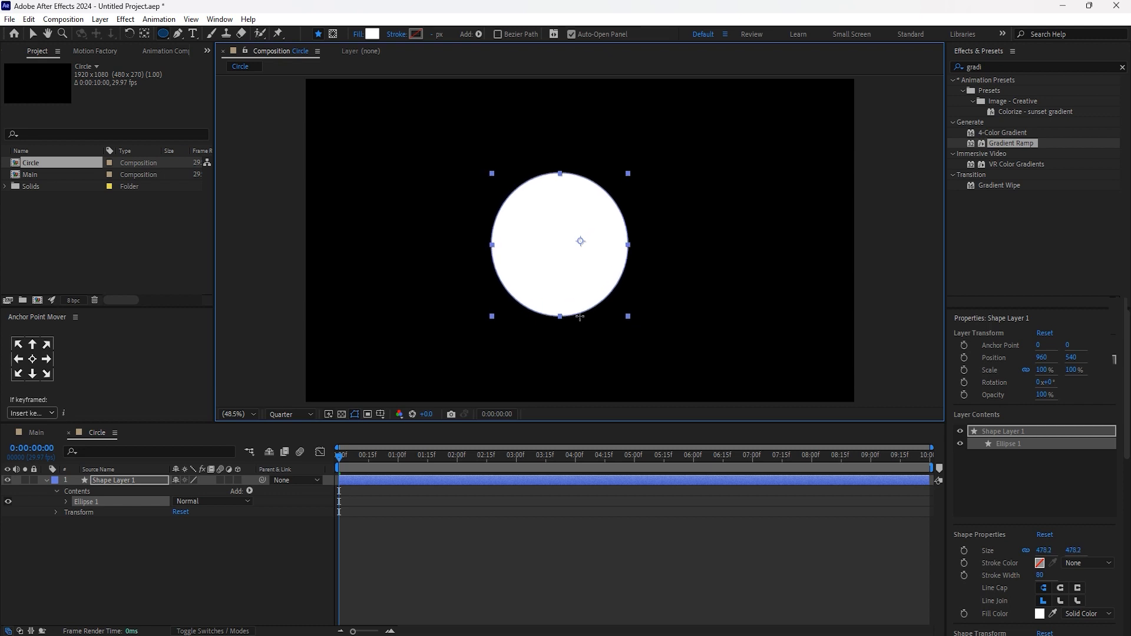
scroll(1037, 498, down, 4)
scroll(1037, 499, down, 3)
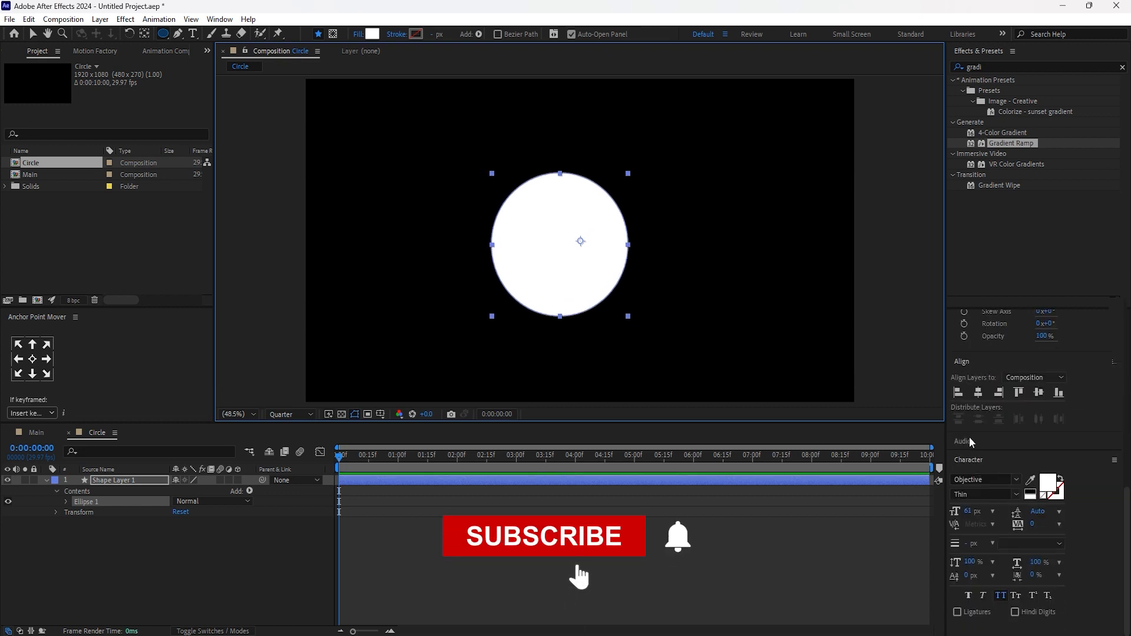
click(978, 393)
click(1036, 395)
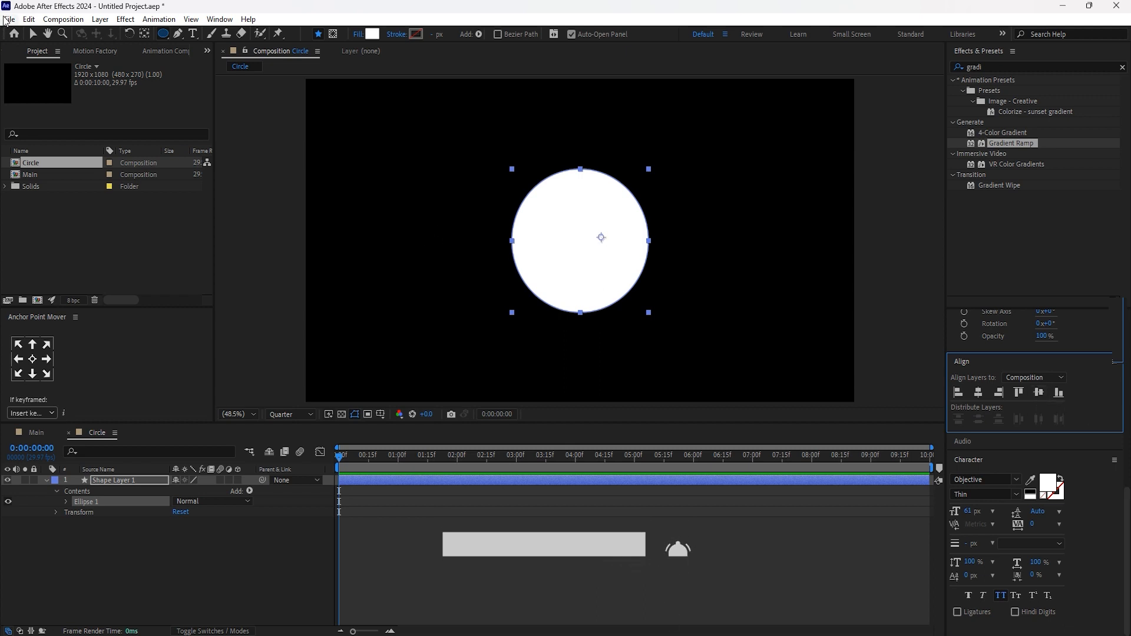
click(32, 34)
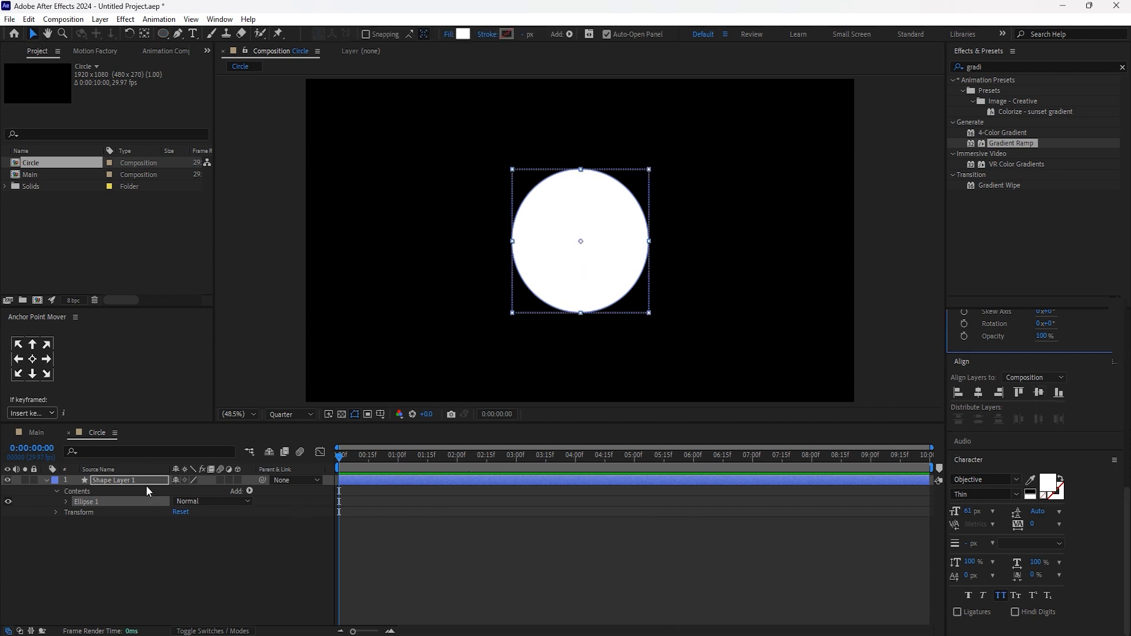
Step: Center the anchor point of the circle's shape layer on the circle
click(133, 480)
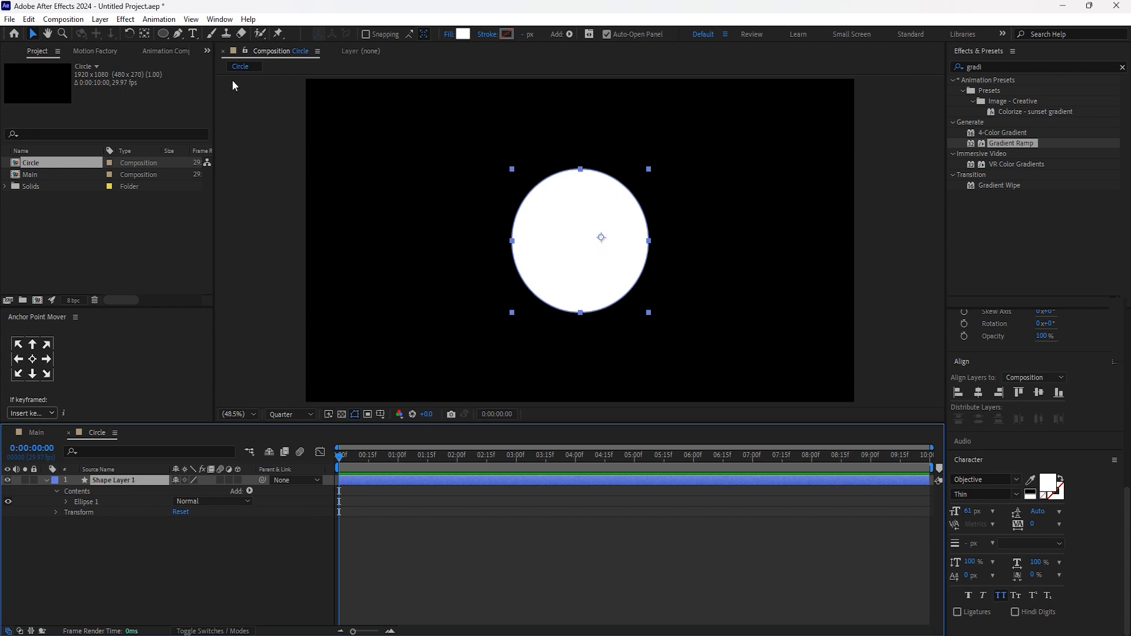
click(145, 35)
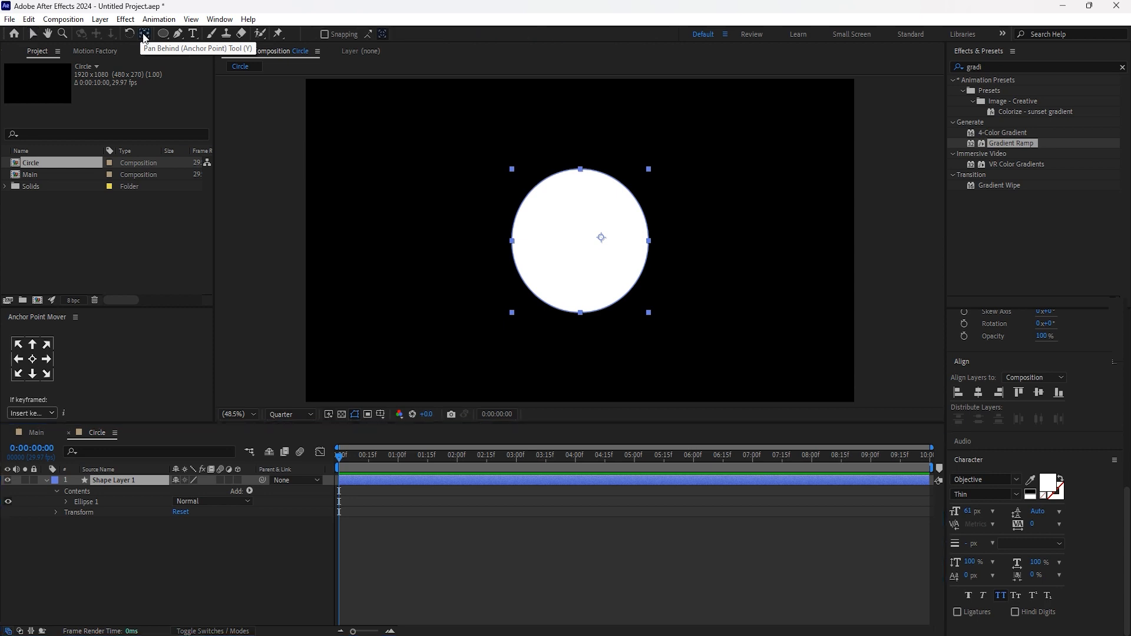
key(ctrl+alt+Home)
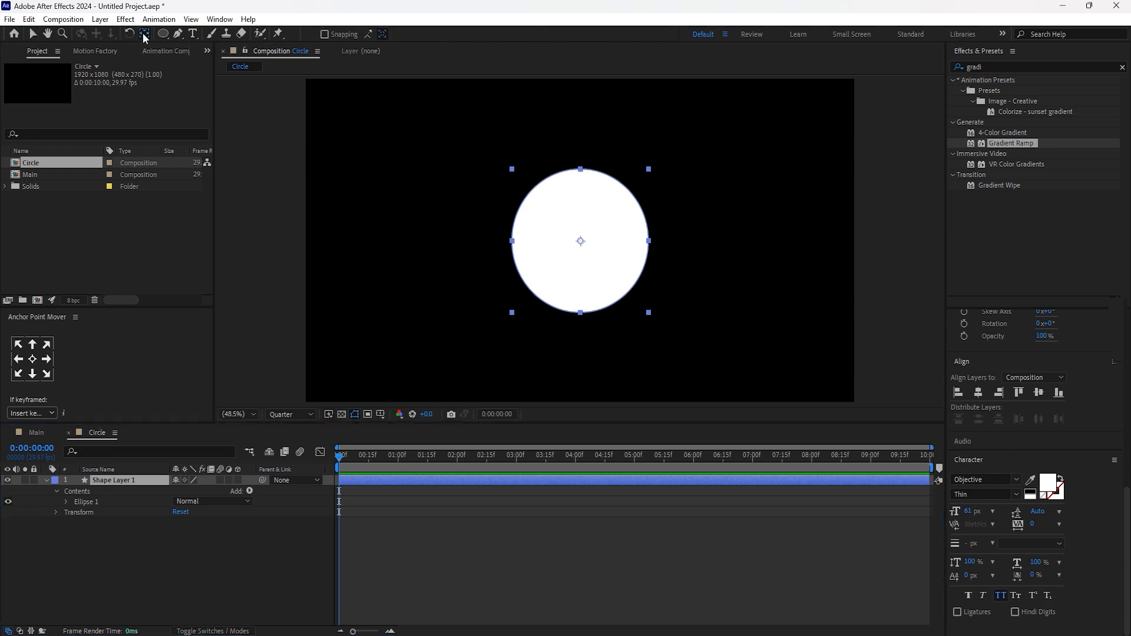
click(531, 553)
scroll(645, 269, up, 1)
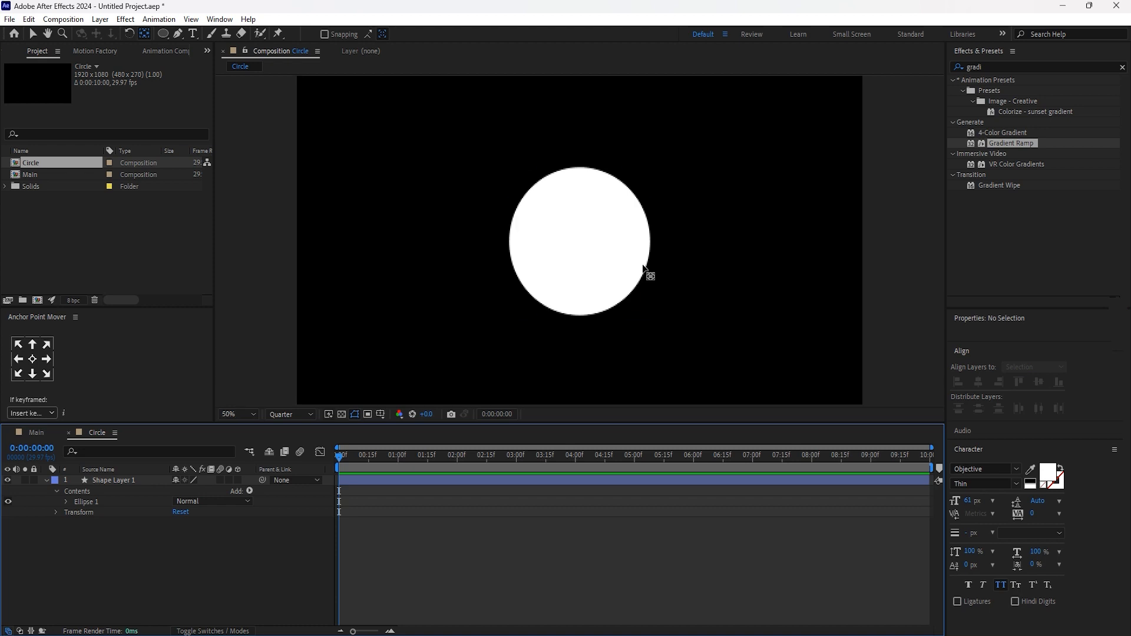
click(33, 34)
click(128, 575)
Step: Add a Gradient Overlay layer style to the circle's shape layer
click(115, 481)
click(115, 479)
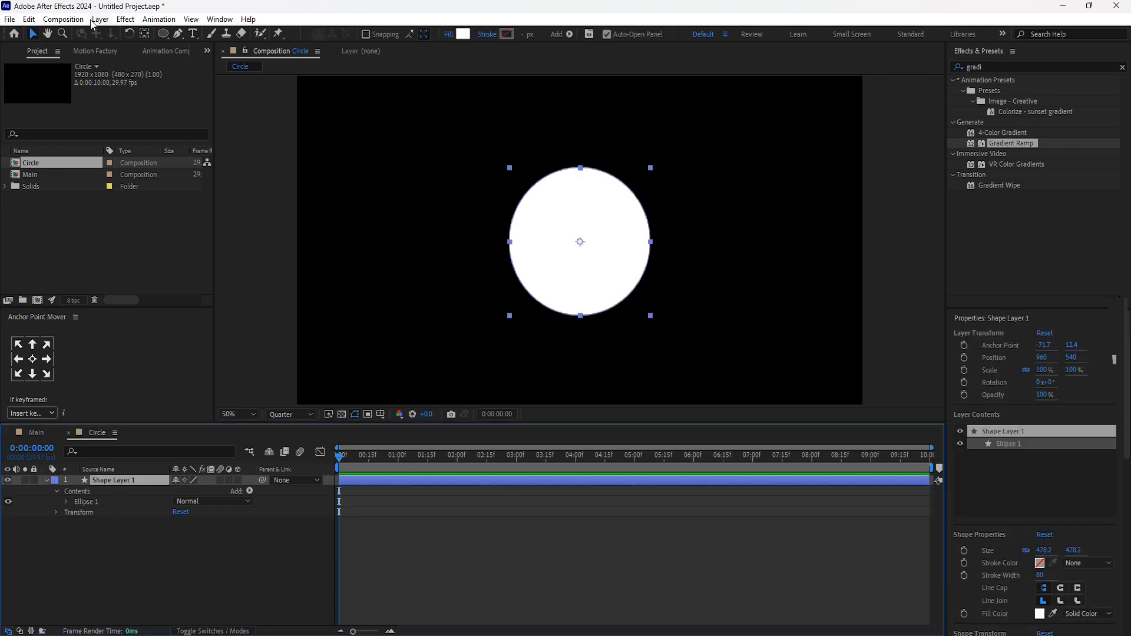
click(99, 19)
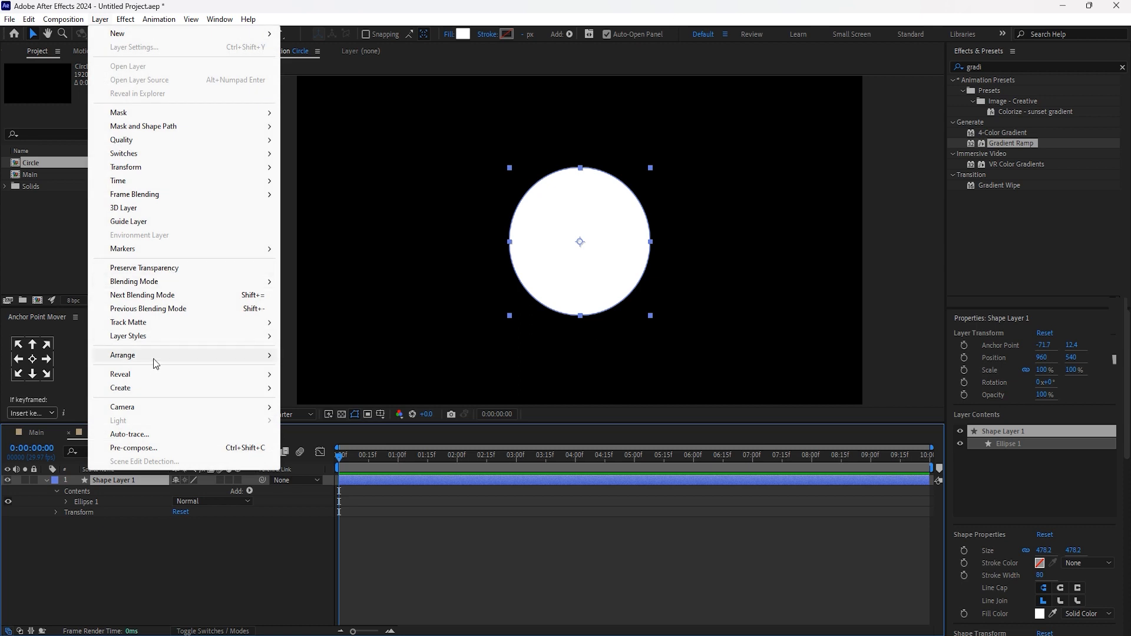
mouse_move(149, 340)
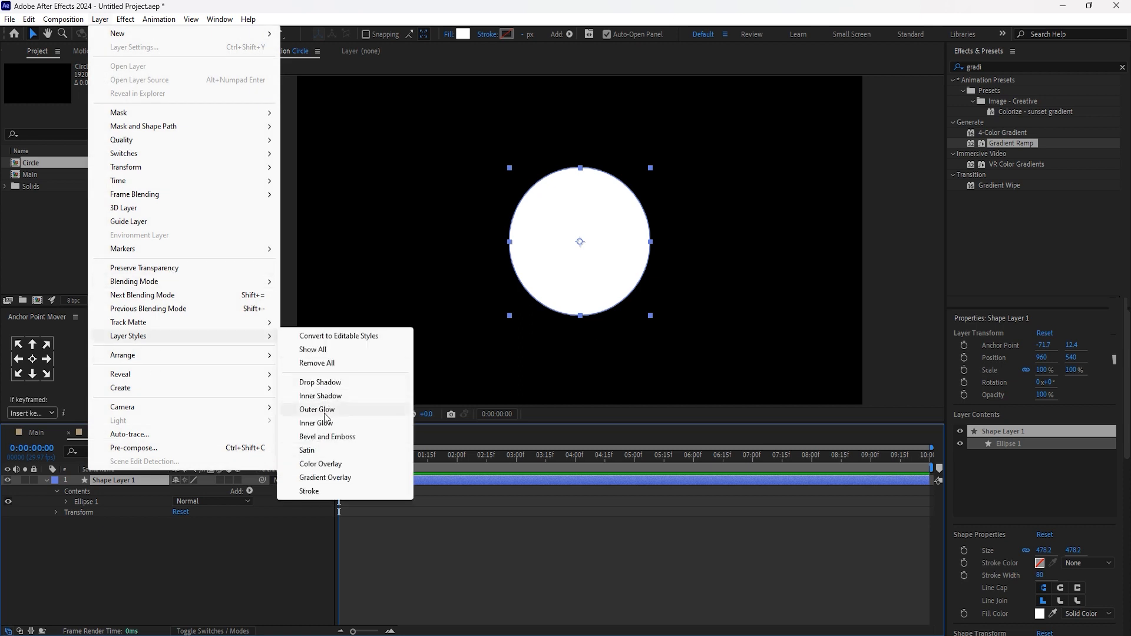
click(337, 478)
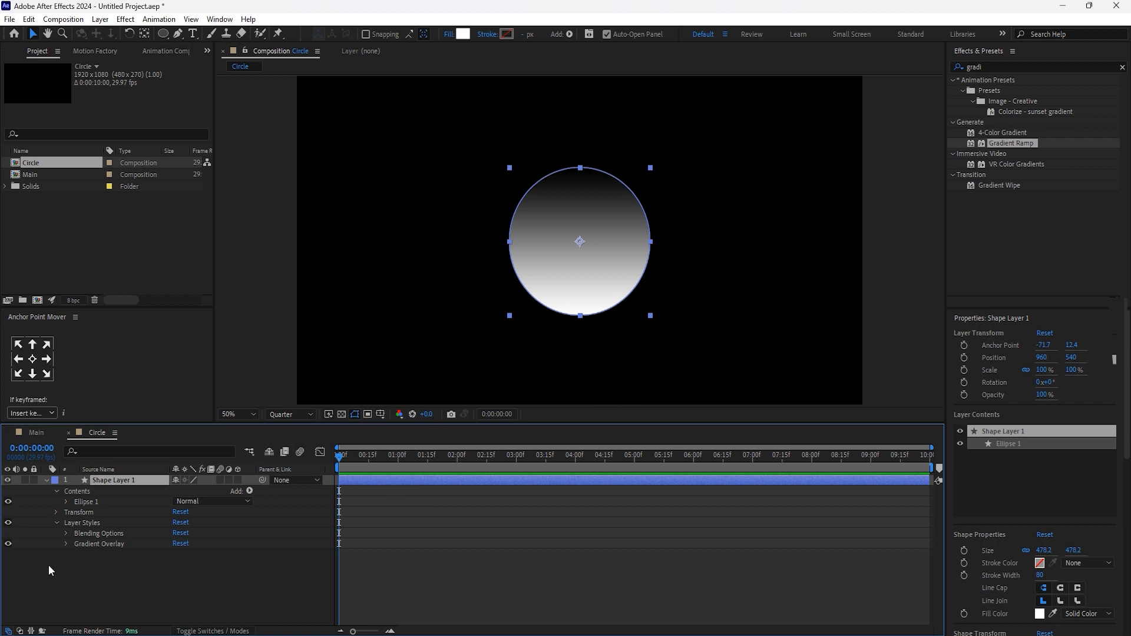
Step: Edit the Gradient Overlay colors, setting the start stop to white and the end stop to light grey D0D0D0
click(67, 544)
scroll(118, 559, down, 2)
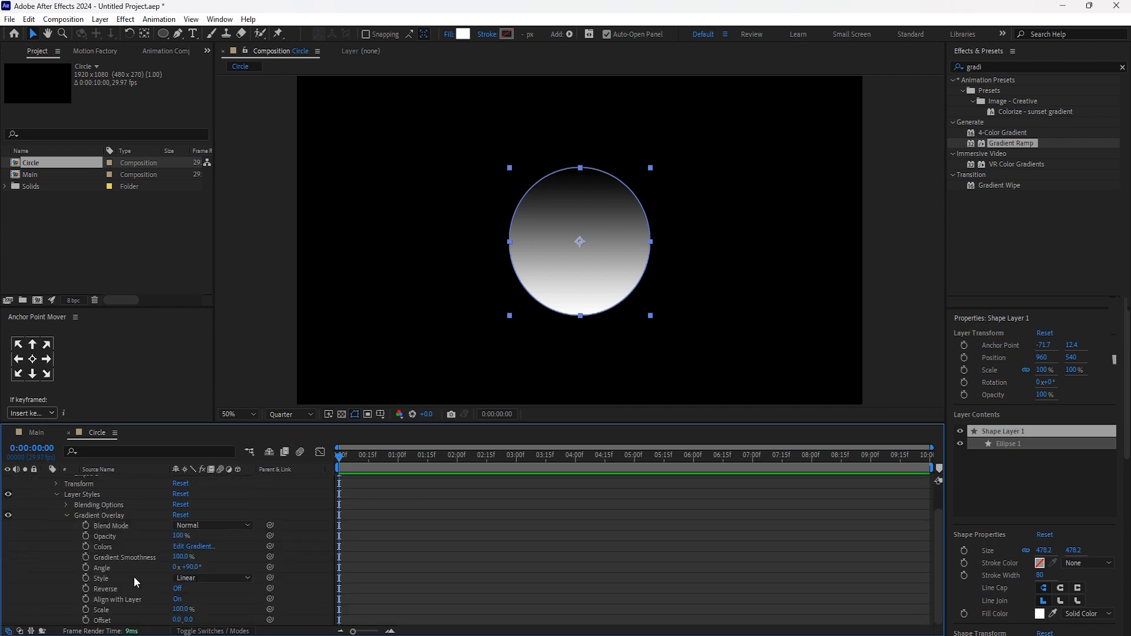
click(194, 546)
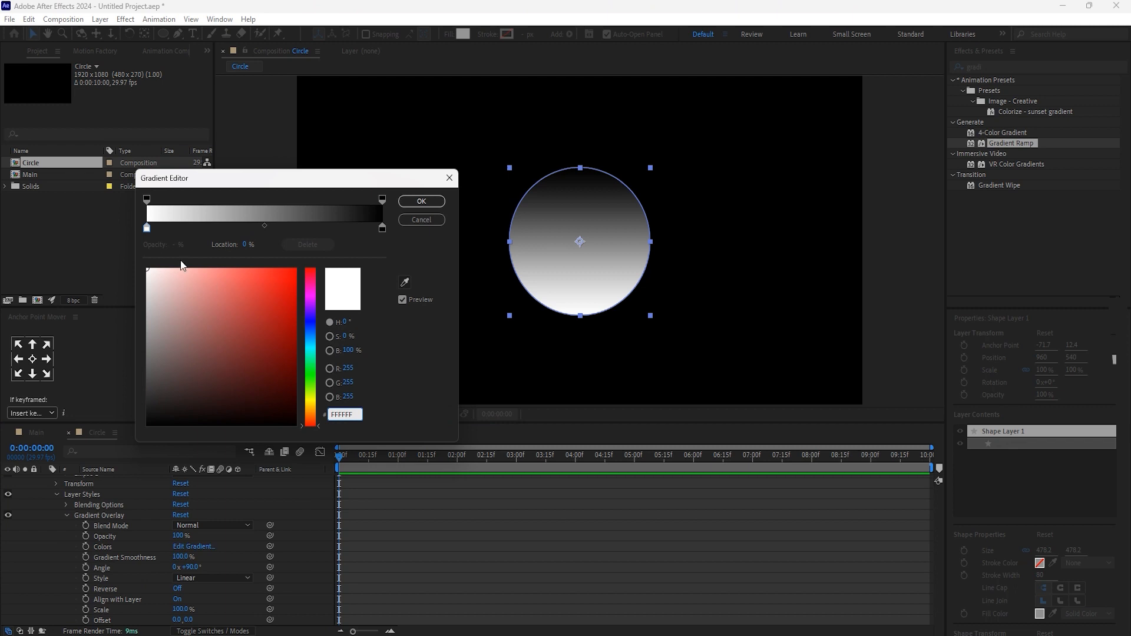
click(147, 229)
drag(149, 276, 129, 265)
click(382, 228)
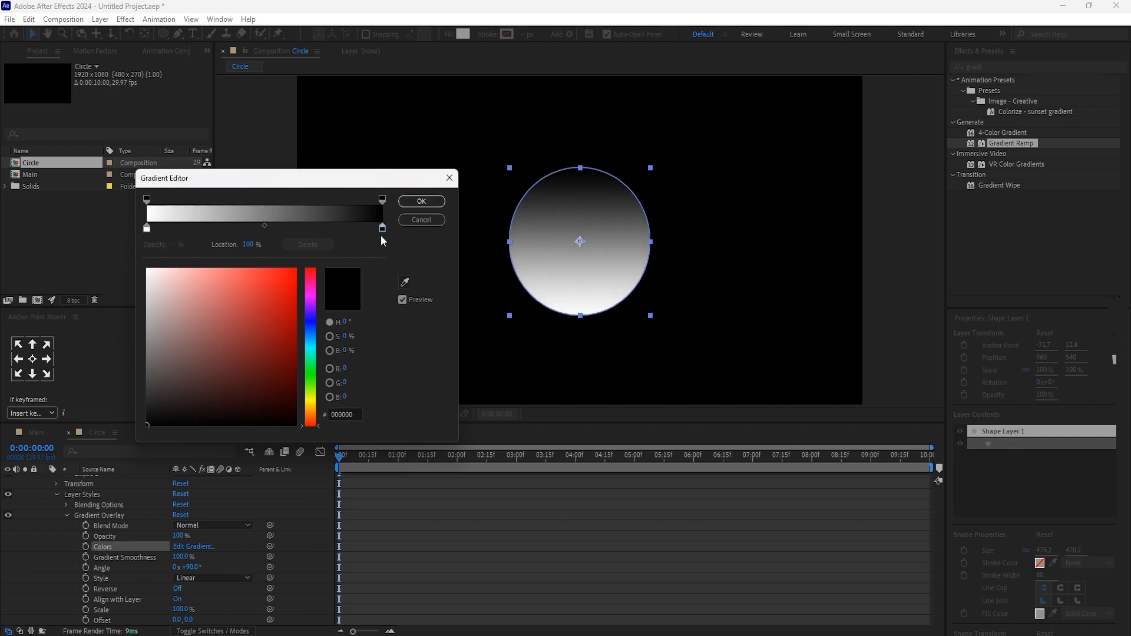
mouse_move(154, 292)
mouse_down()
mouse_move(145, 324)
mouse_move(145, 297)
mouse_up()
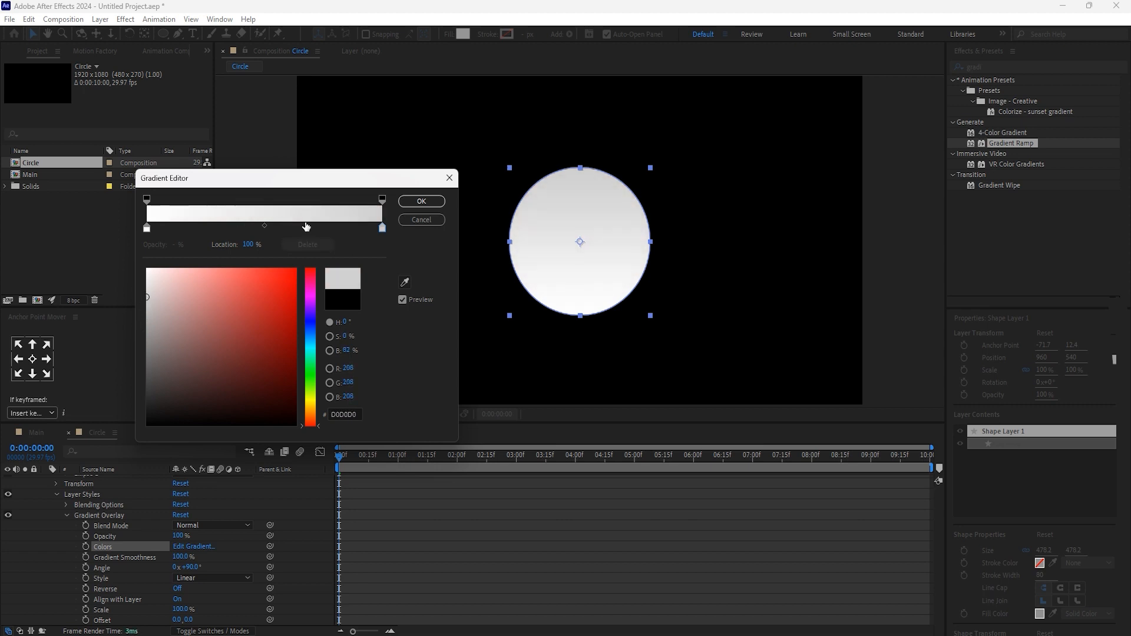
Step: Add a color stop at 71.5% to the overlay gradient, set it to grey 7F7B7B, and apply the gradient
click(316, 226)
mouse_move(152, 328)
mouse_down()
mouse_move(148, 370)
mouse_move(148, 334)
mouse_move(151, 347)
mouse_up()
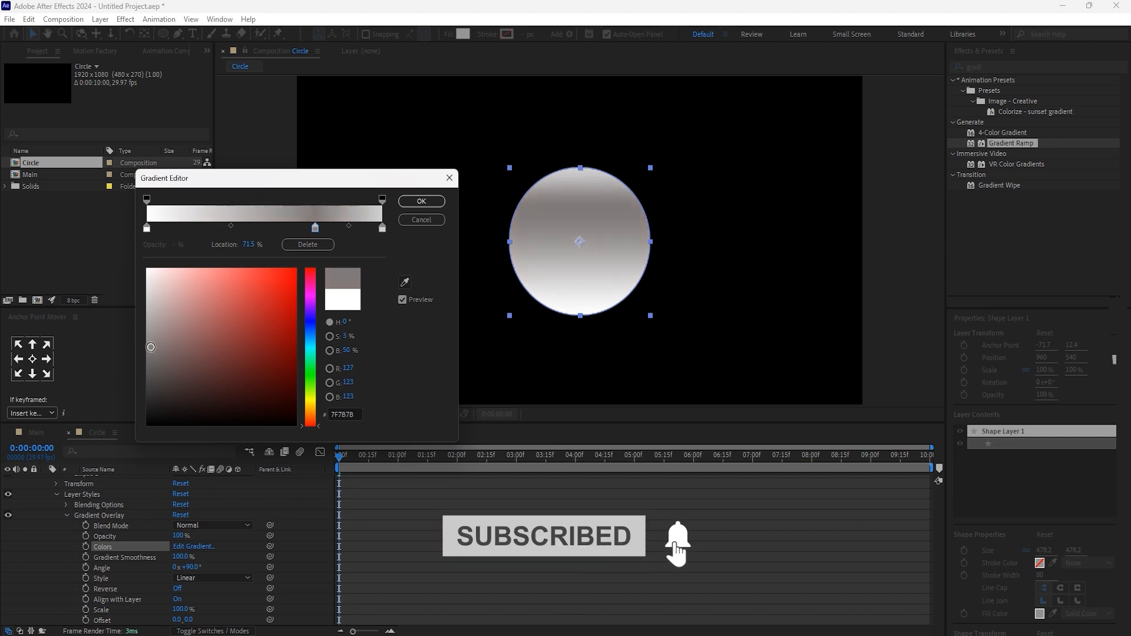
click(421, 201)
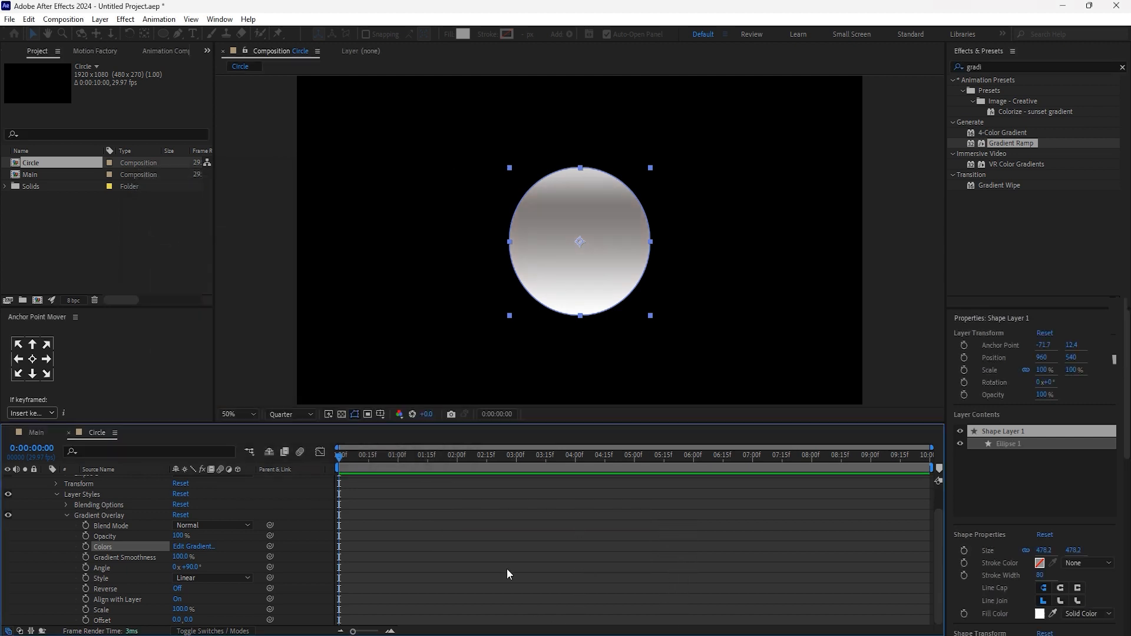
click(521, 603)
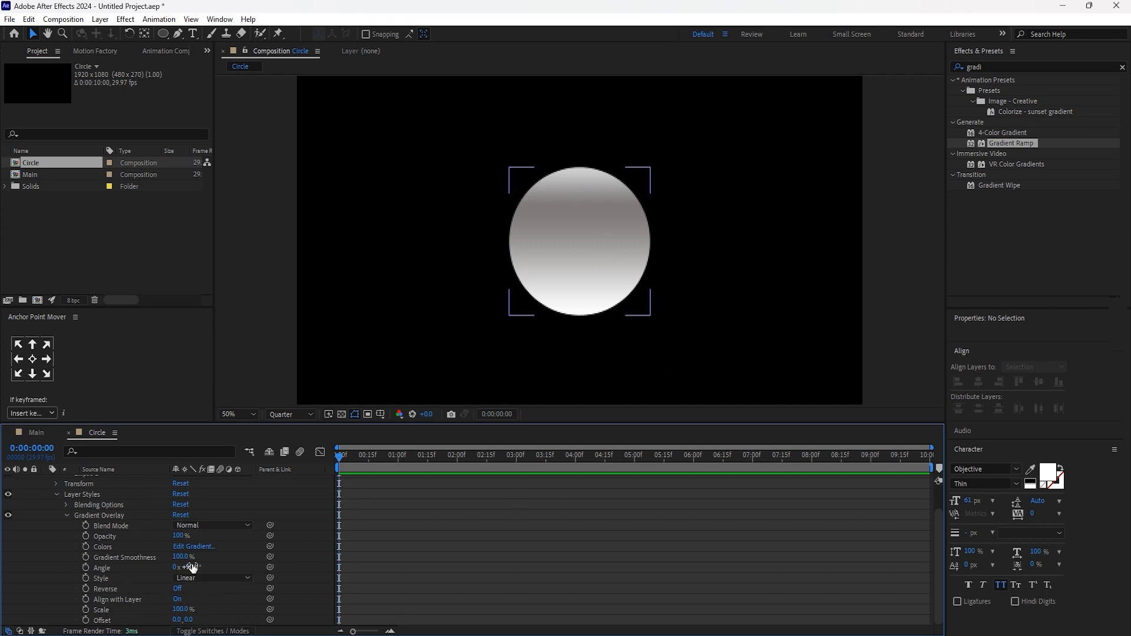
Step: Set the Gradient Overlay's angle to 282° and collapse its properties
drag(193, 568, 313, 583)
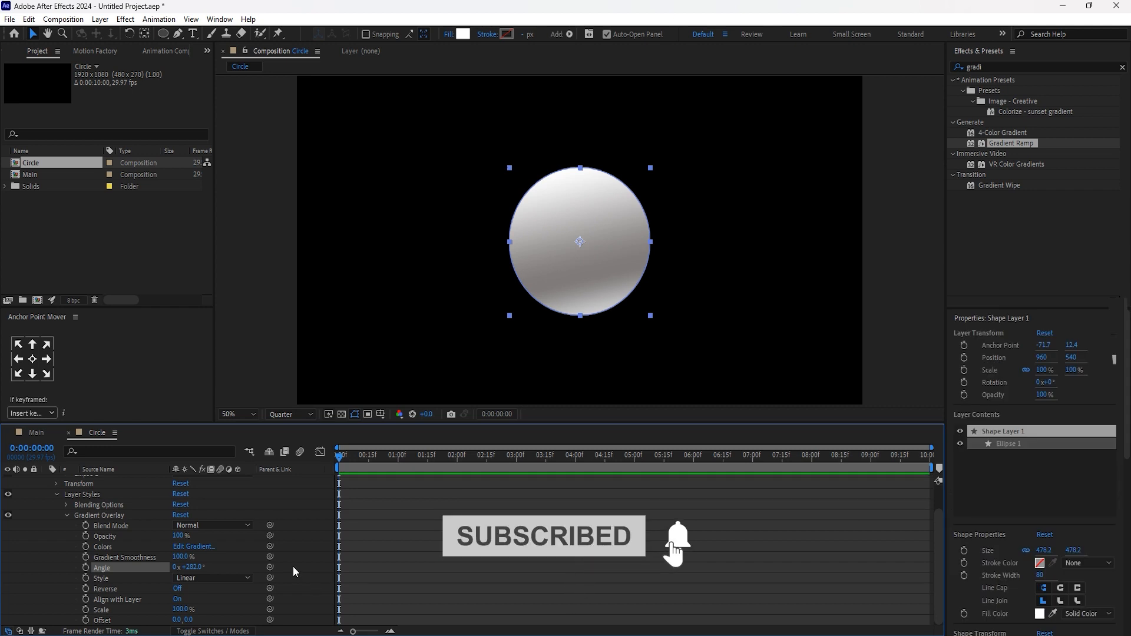
click(98, 515)
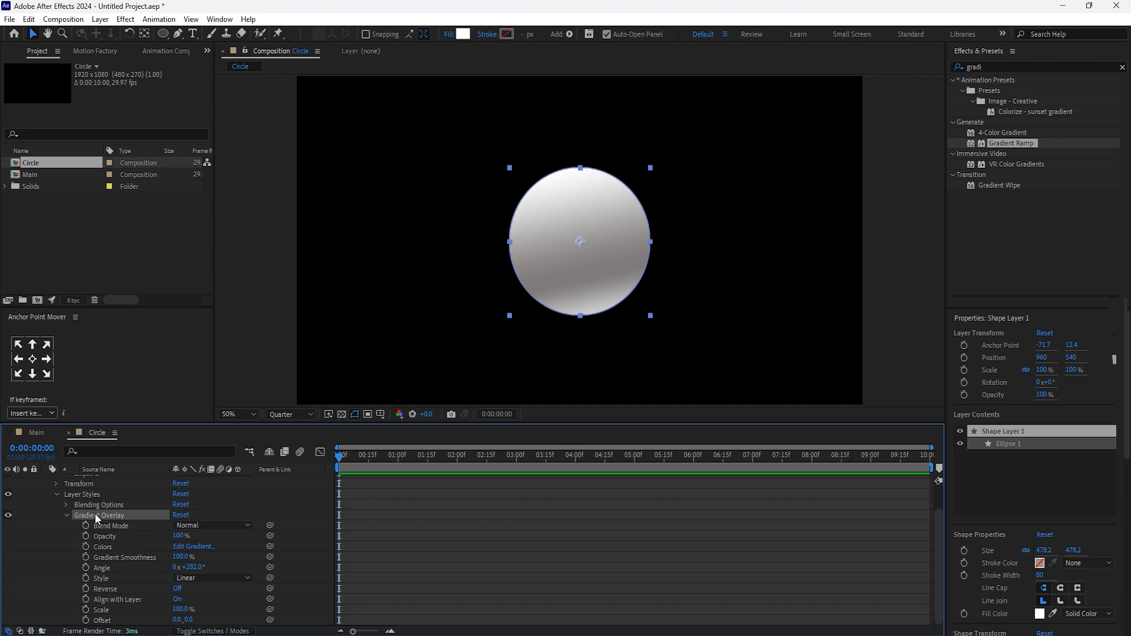
scroll(55, 542, up, 2)
click(61, 546)
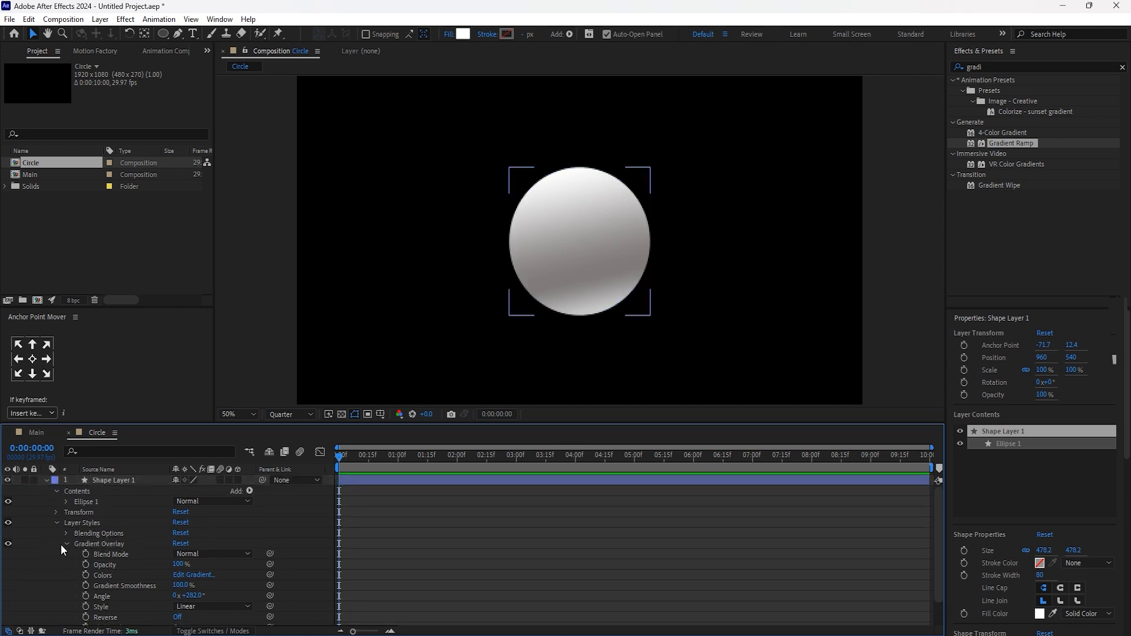
click(64, 545)
Step: Add an Inner Shadow layer style to the circle's shape layer
right_click(113, 479)
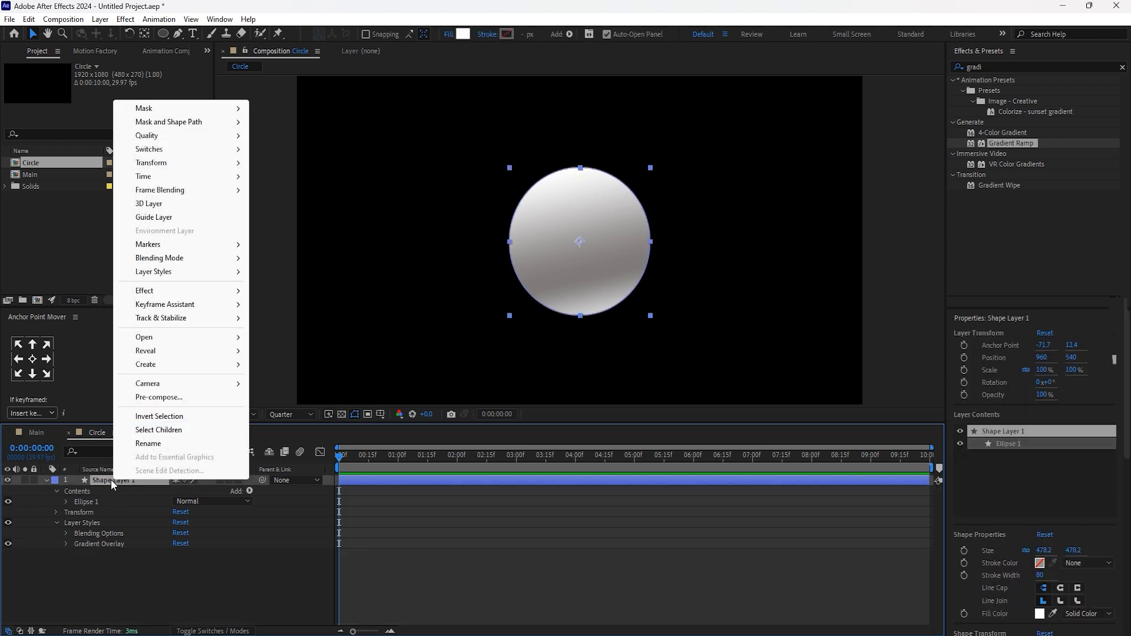
mouse_move(167, 274)
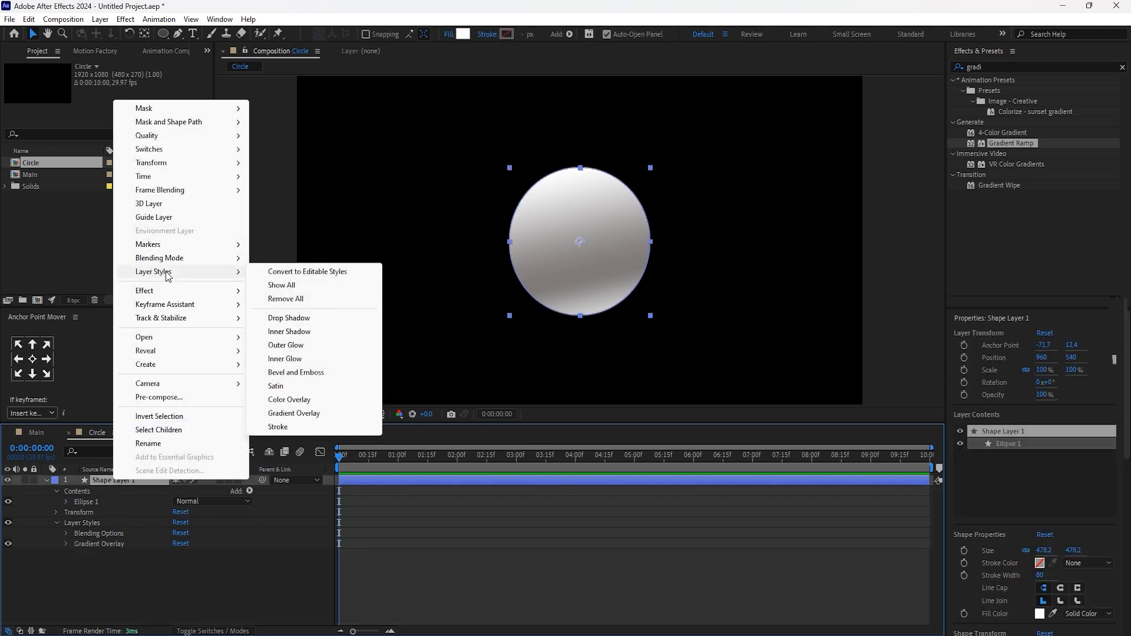
click(305, 334)
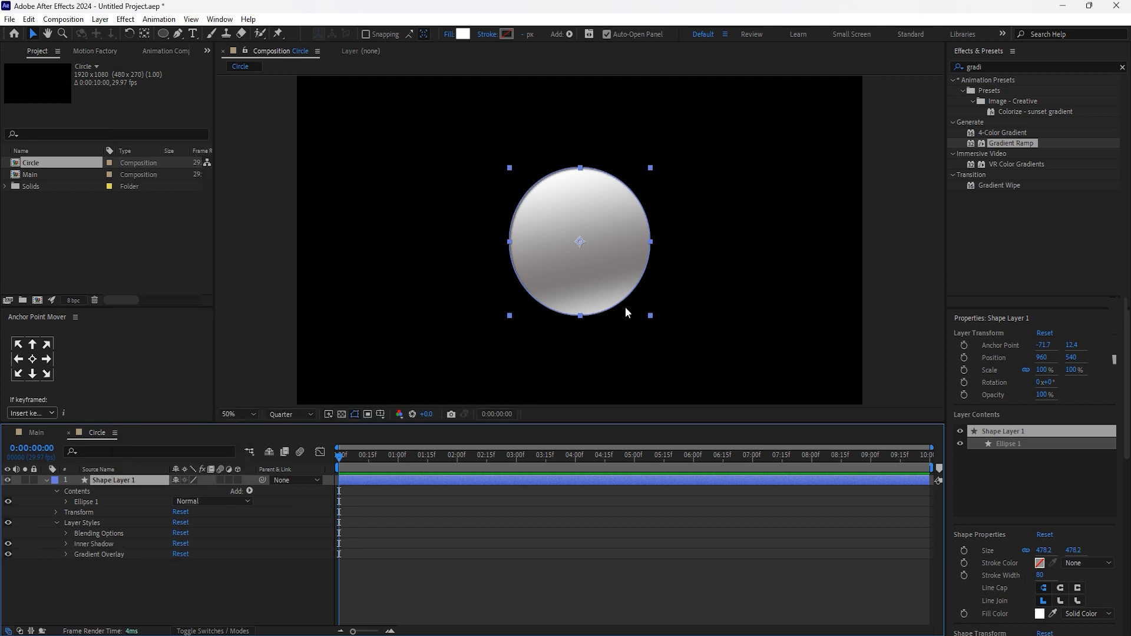
Step: Show the transparency grid behind the circle, zoom the composition view to 100% and set its preview resolution to Full
click(342, 414)
key(slash)
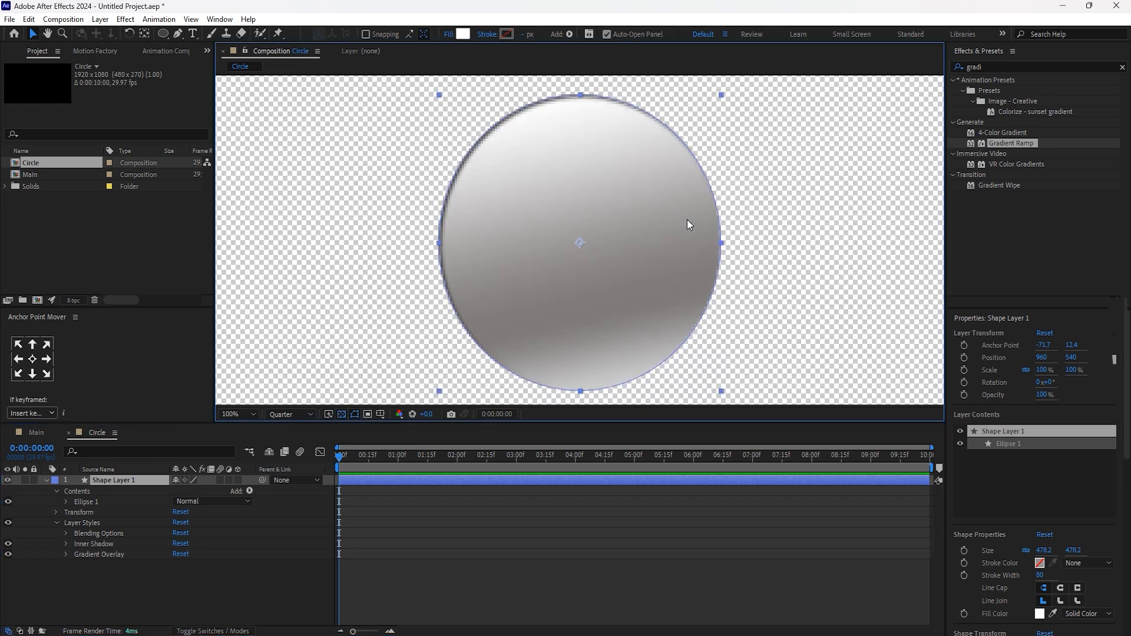
click(250, 614)
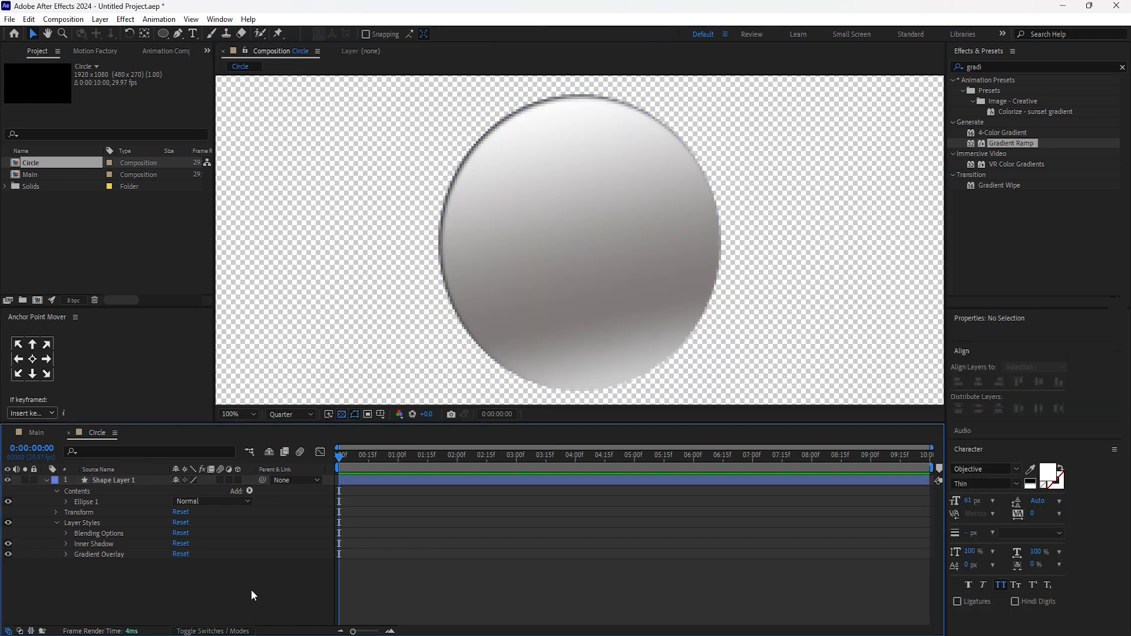
click(293, 414)
click(294, 444)
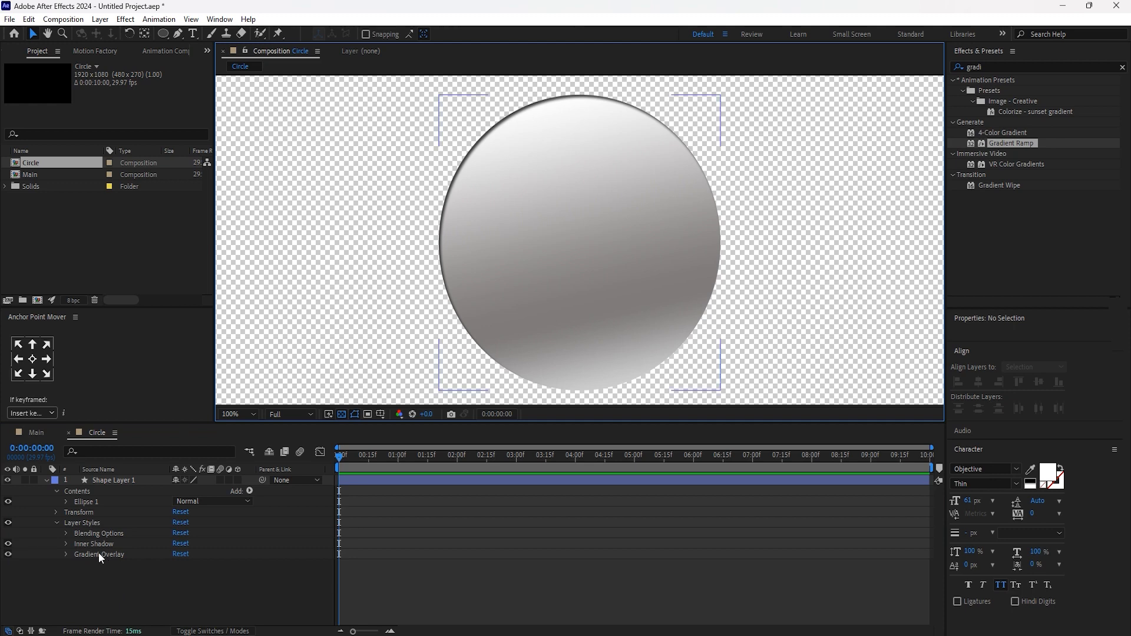
Step: Set the Inner Shadow's blend mode to Normal and its color to white FFFFFF
click(66, 544)
scroll(65, 545, down, 1)
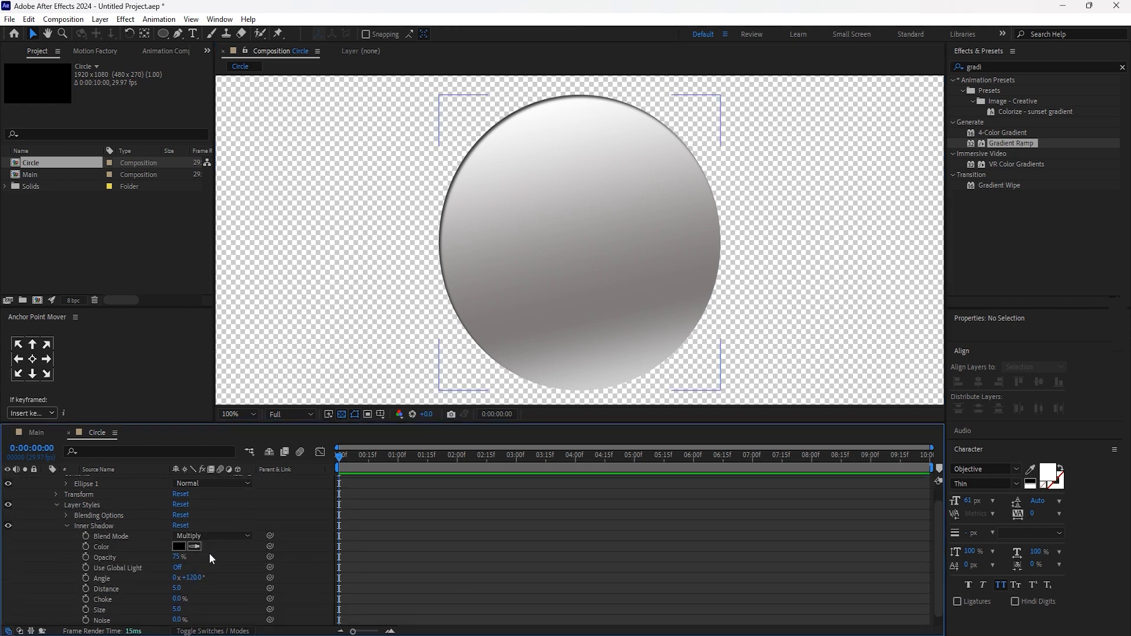
click(219, 536)
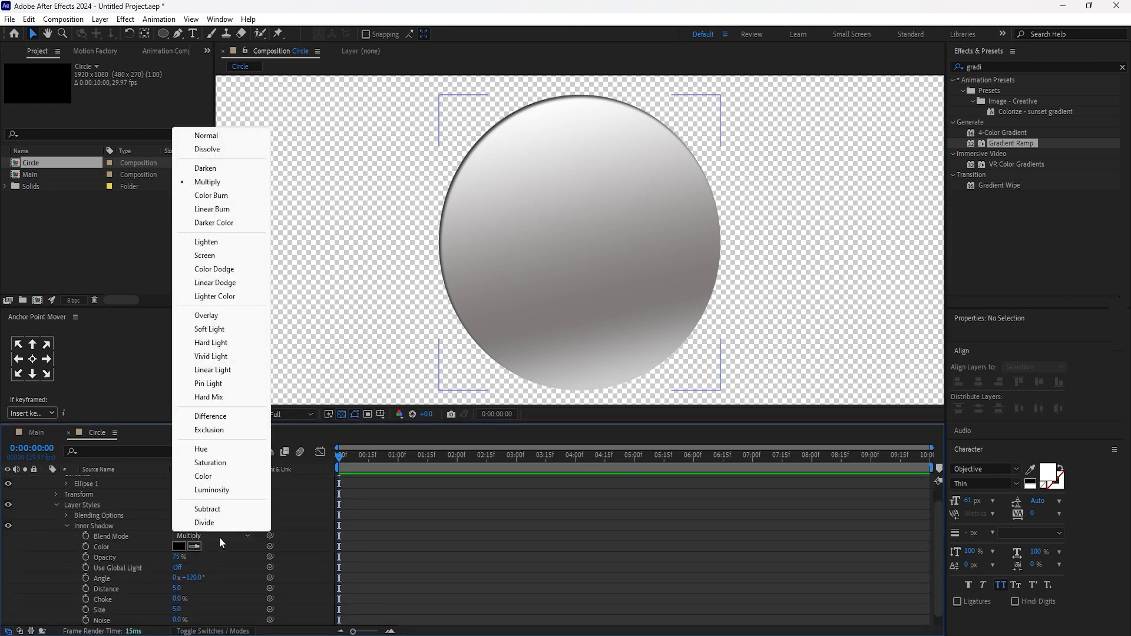
click(199, 136)
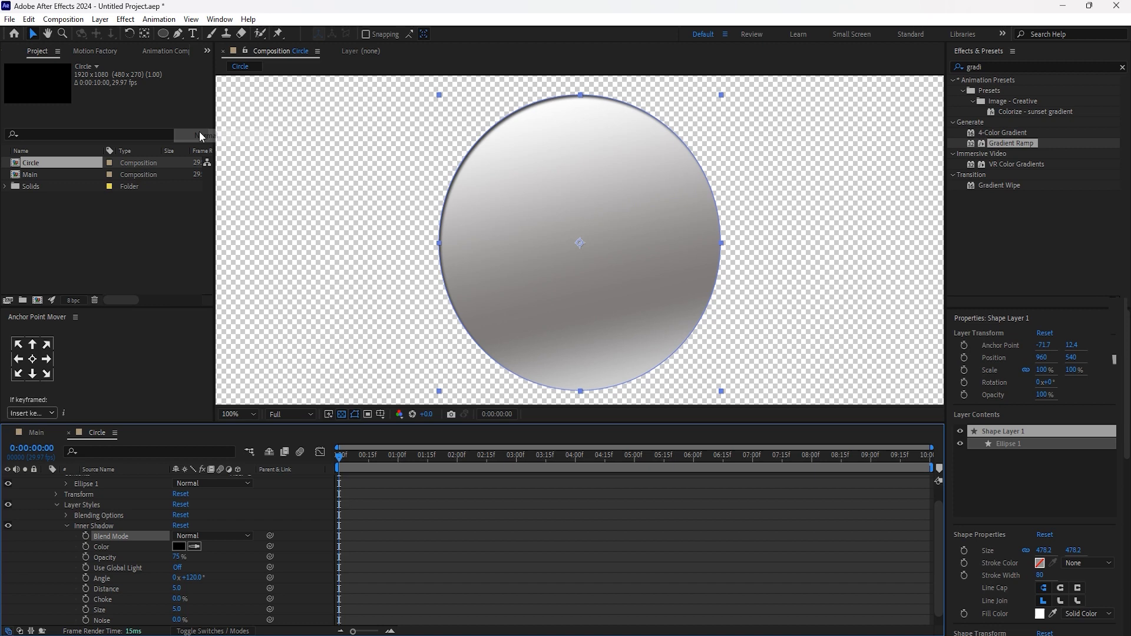
click(179, 547)
drag(152, 284, 122, 211)
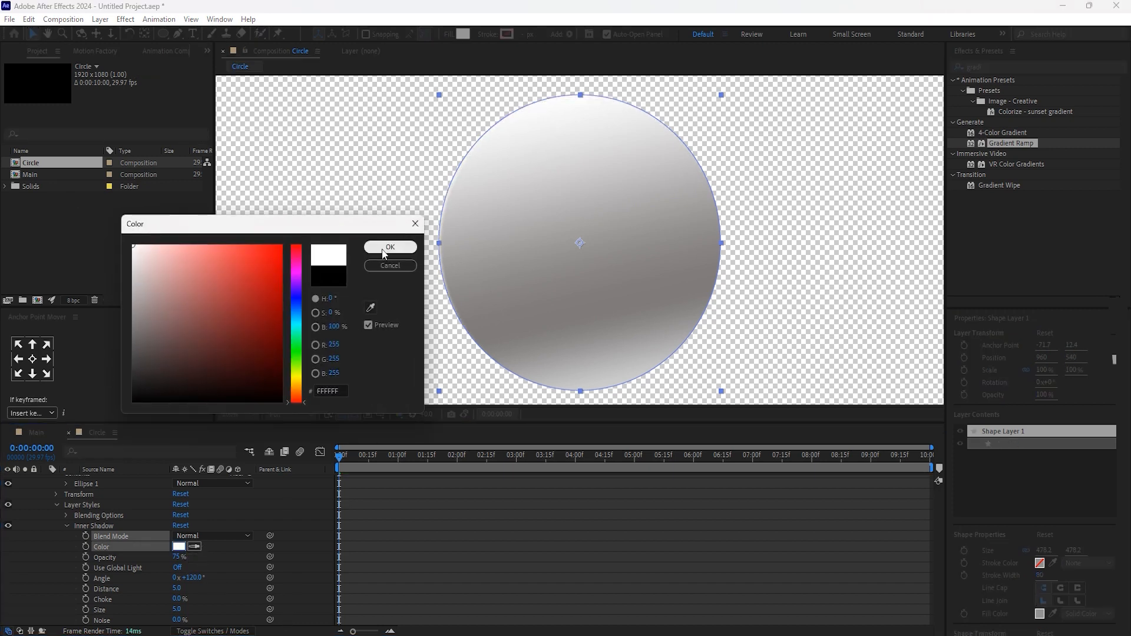
click(382, 250)
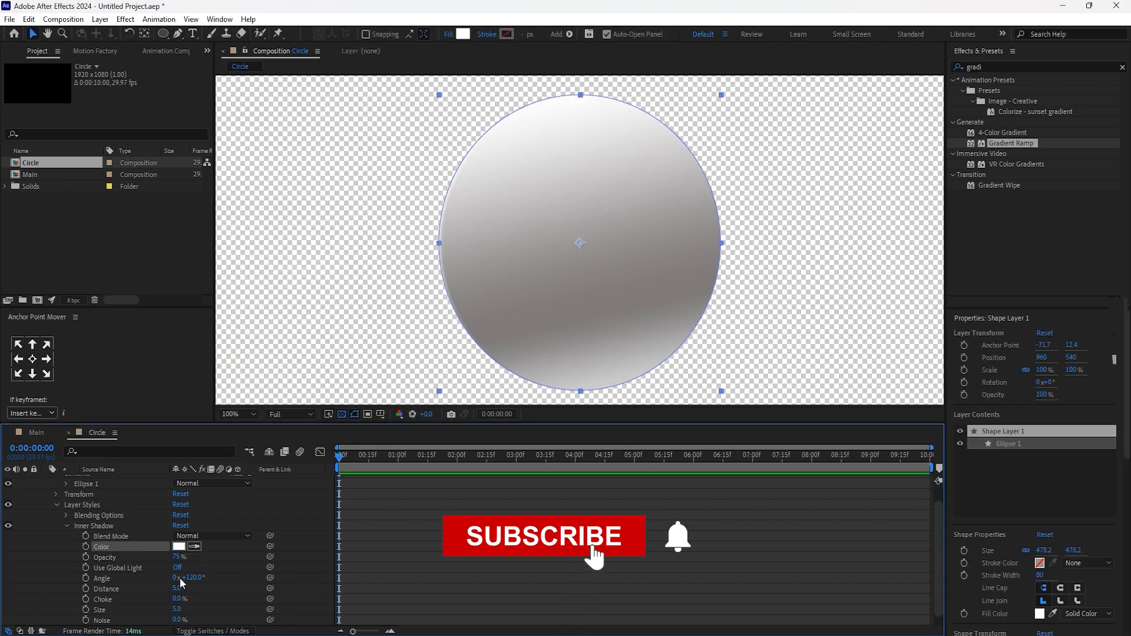
Step: Raise the Inner Shadow's opacity to 100% and set its size to 40
drag(177, 557, 327, 564)
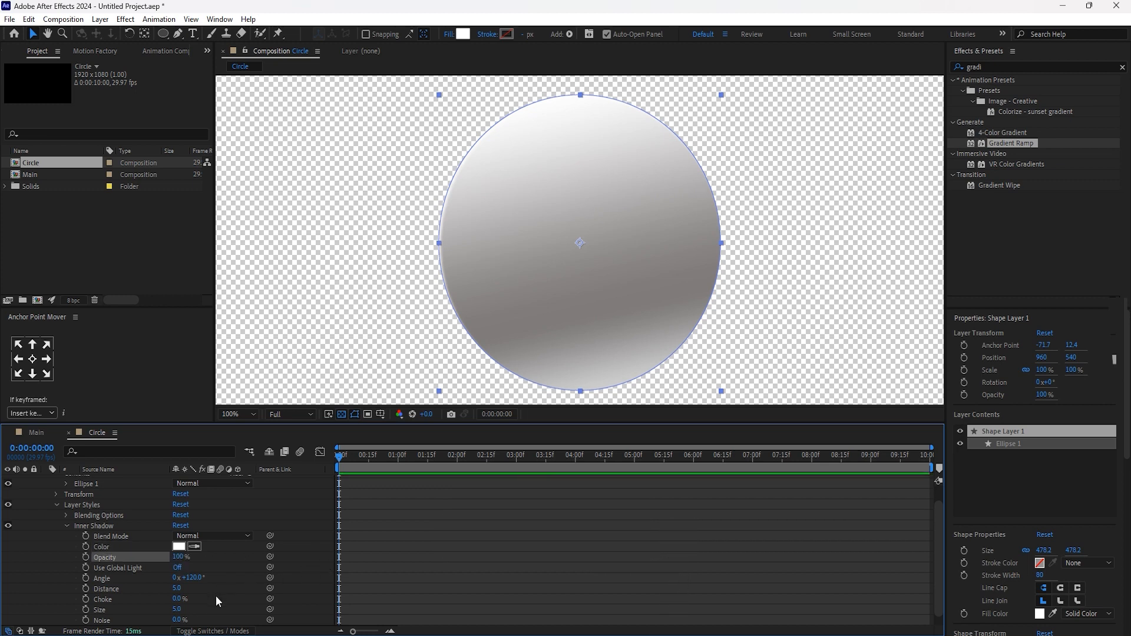
click(182, 610)
text(40)
click(235, 606)
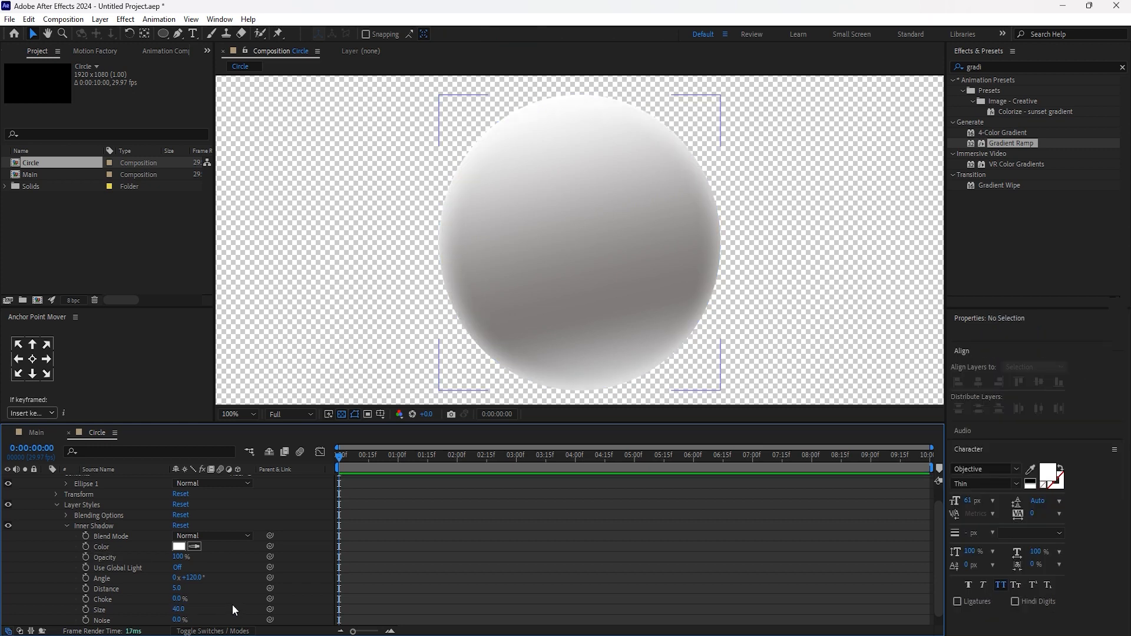
Step: Set the Inner Shadow's angle to 1x+135° and its distance to 6, and collapse its properties
click(102, 581)
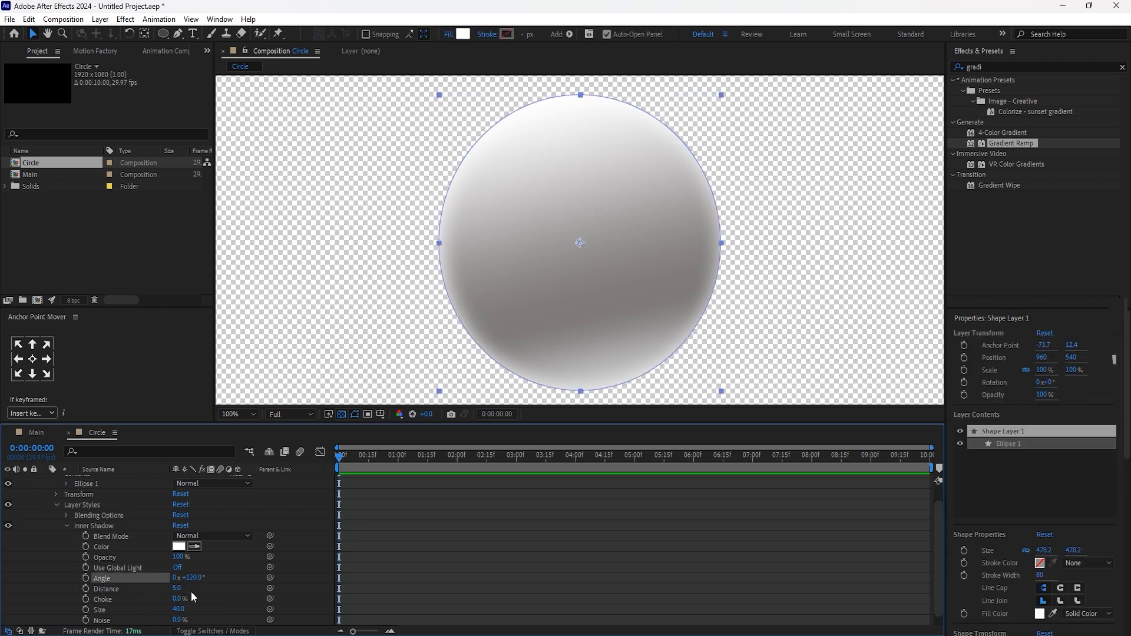
drag(197, 582, 289, 607)
click(196, 595)
scroll(200, 602, down, 1)
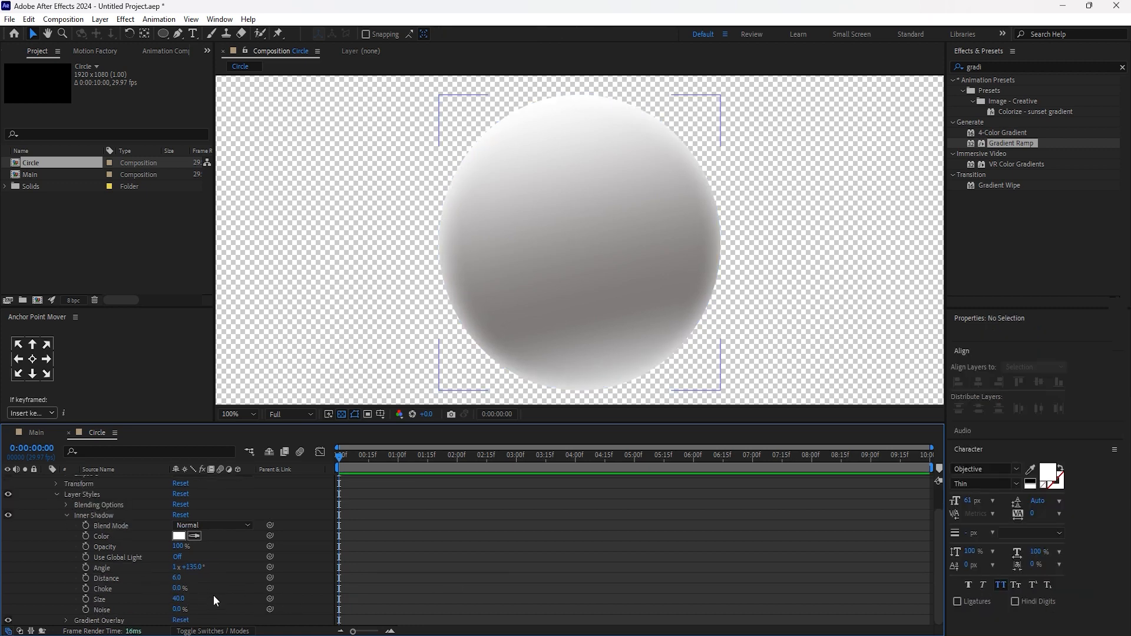
click(67, 515)
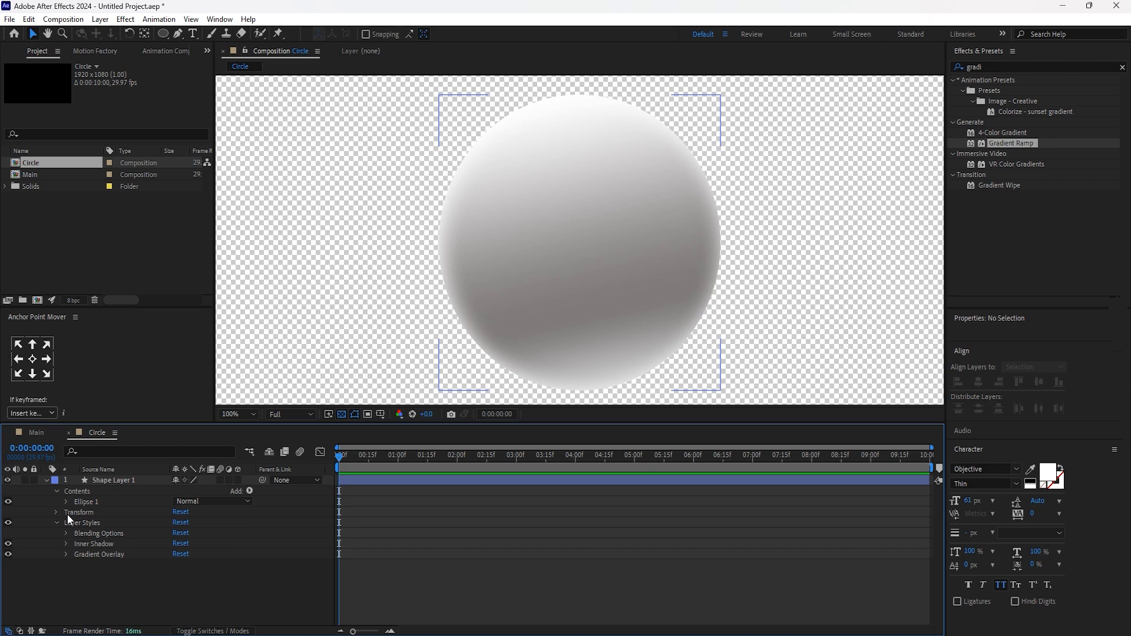
Step: Add a Satin layer style to the circle's shape layer
click(114, 481)
right_click(113, 481)
mouse_move(193, 275)
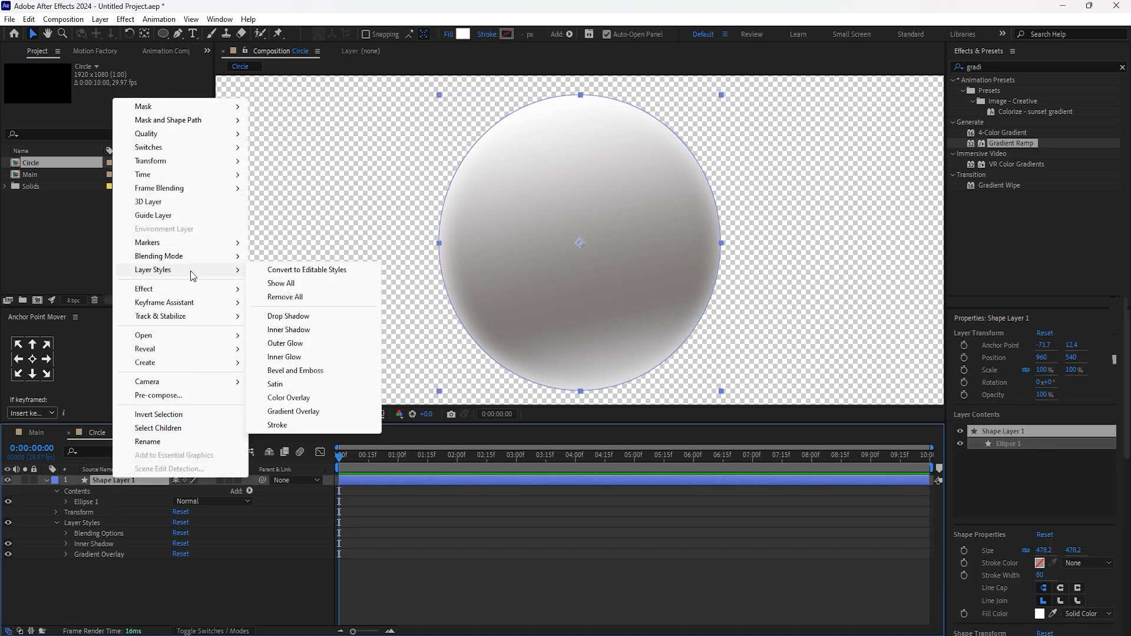
click(282, 384)
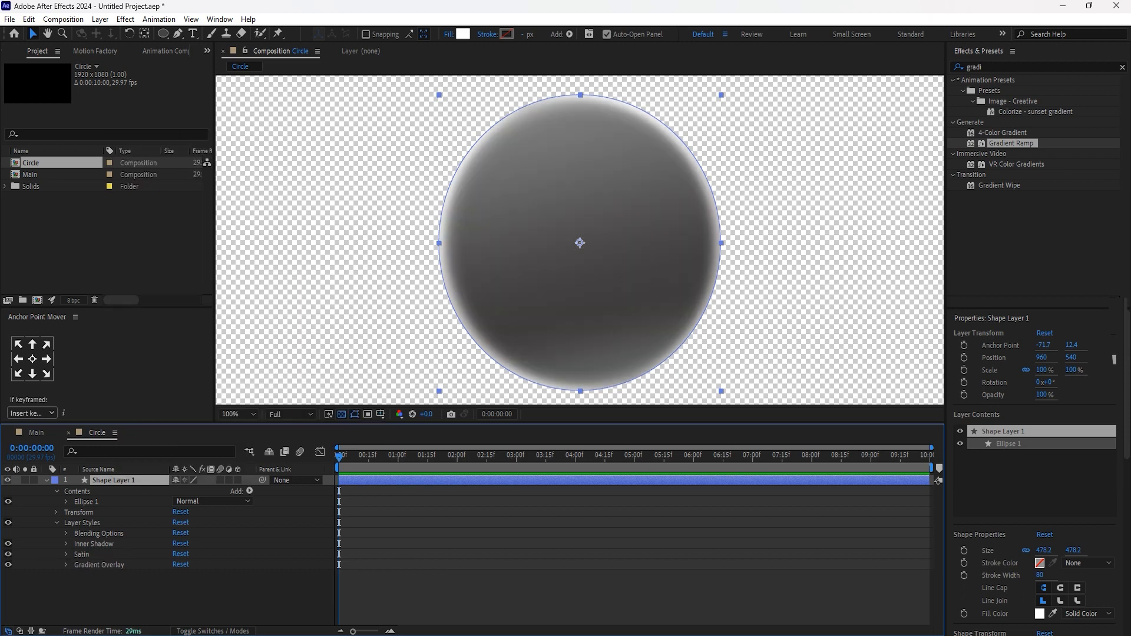
Step: Set the Satin style's blend mode to Normal and its color to white FFFFFF
click(66, 555)
click(201, 558)
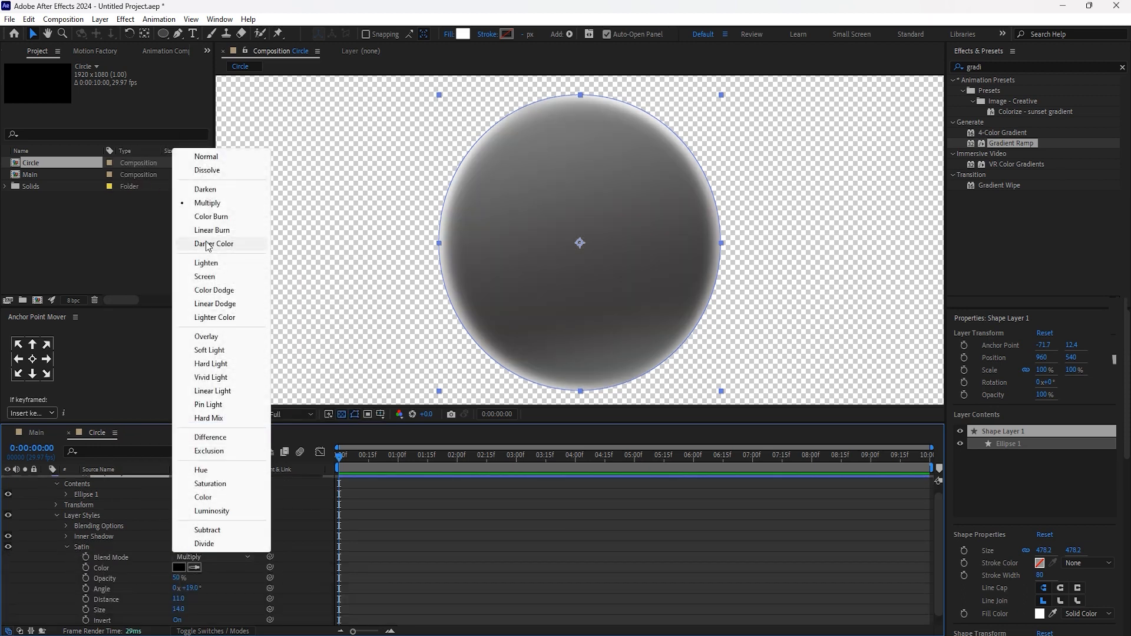
click(224, 156)
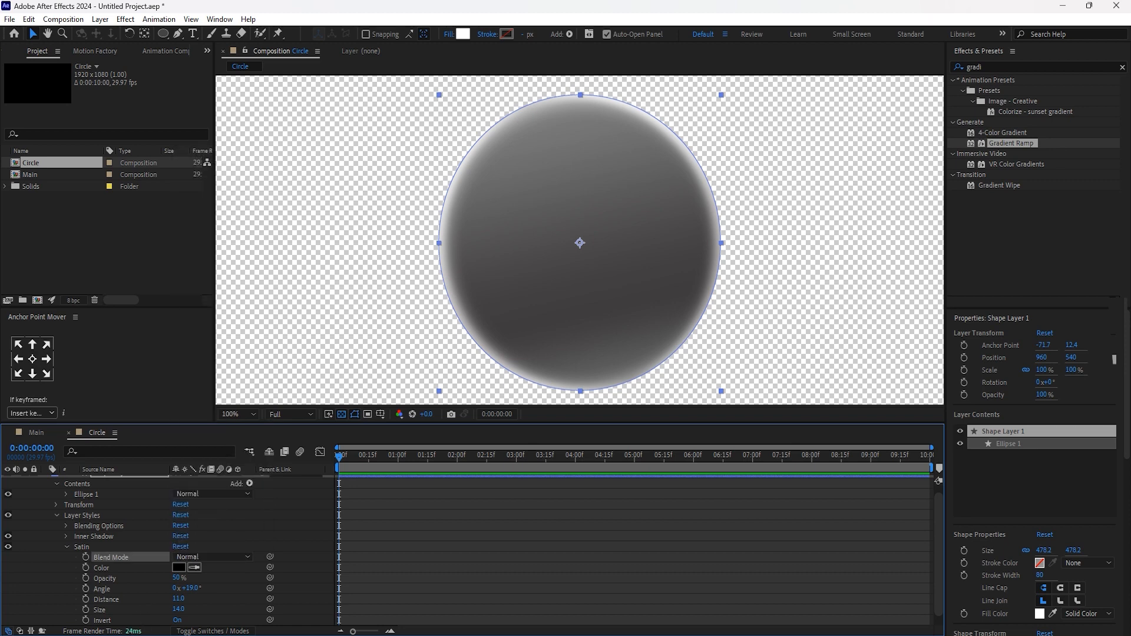
click(178, 567)
drag(220, 301, 134, 246)
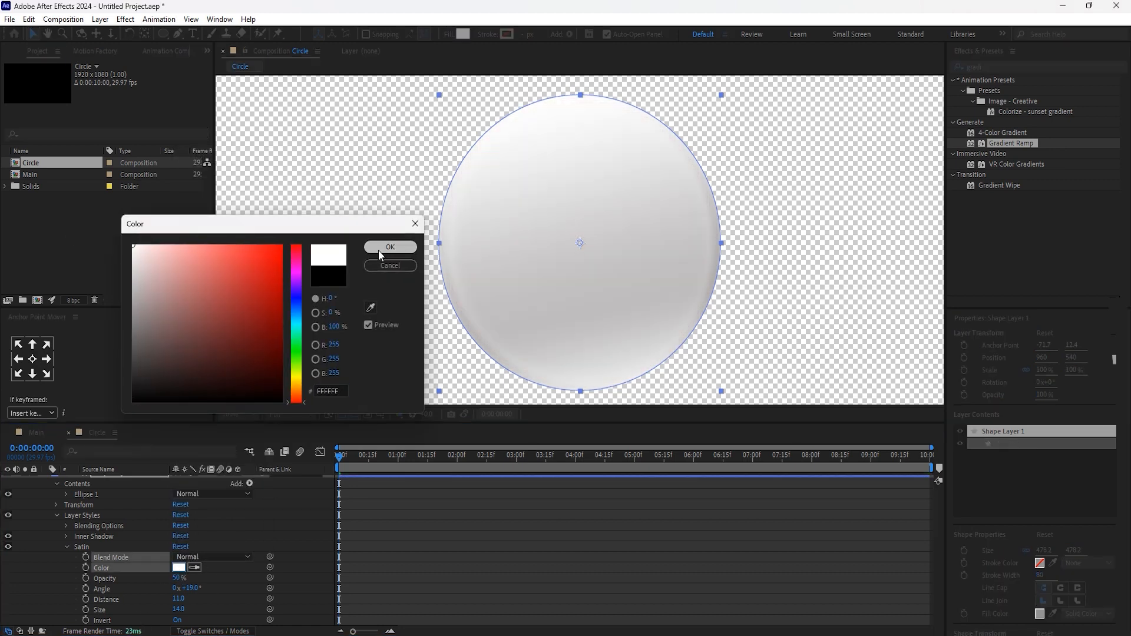
click(380, 252)
Step: Raise the Satin style's opacity to 100% and set its size to 80
scroll(221, 581, down, 1)
drag(177, 568, 230, 590)
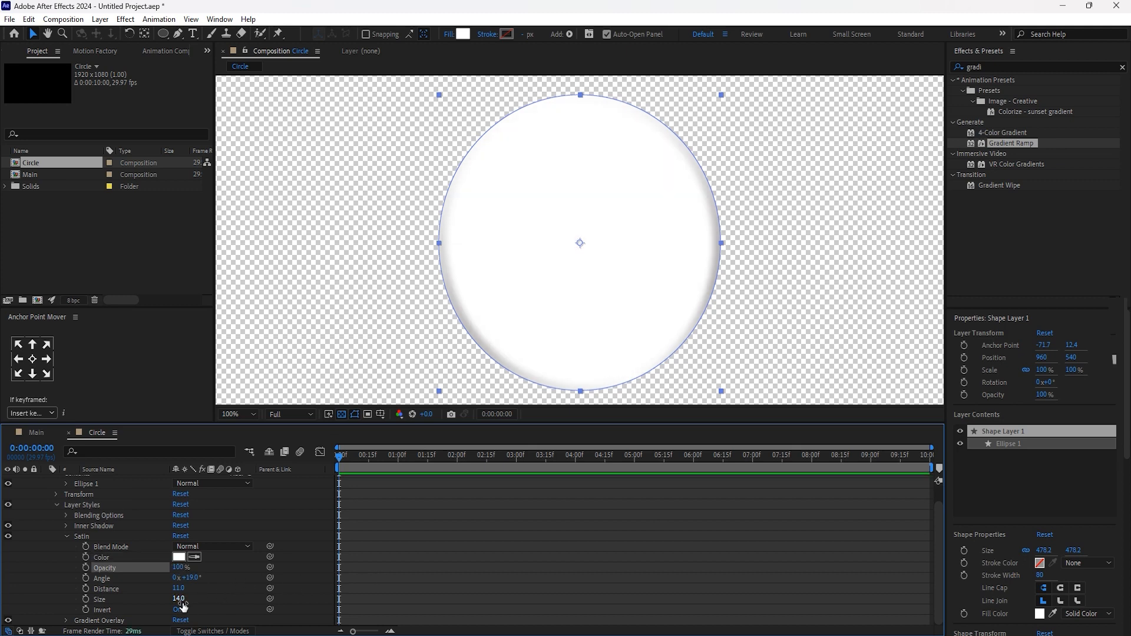
drag(181, 600, 207, 595)
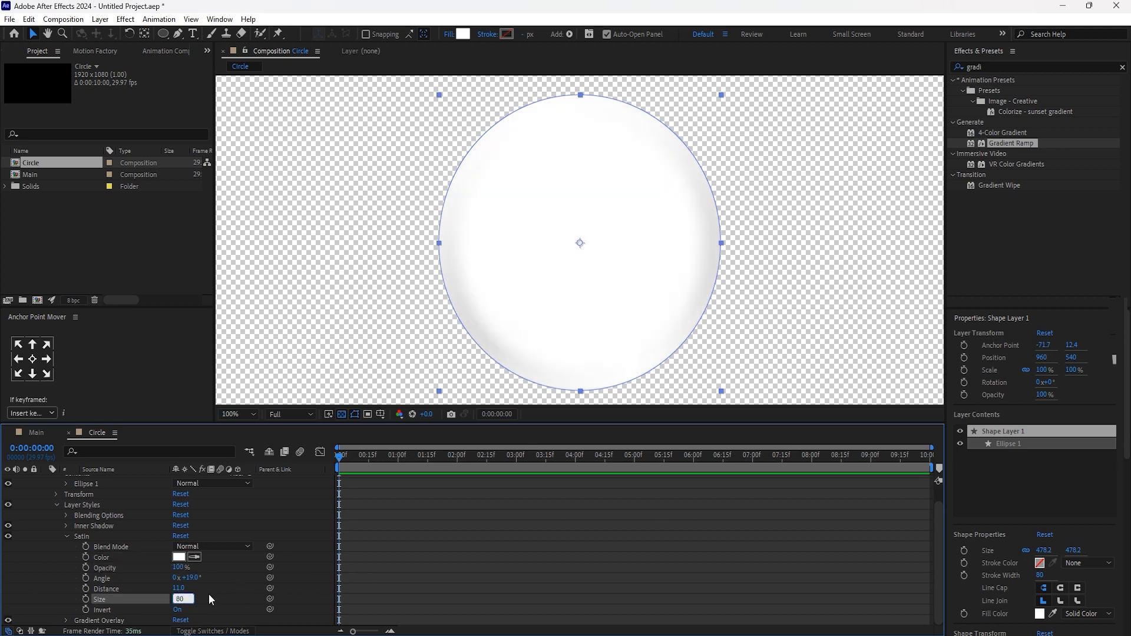
click(209, 595)
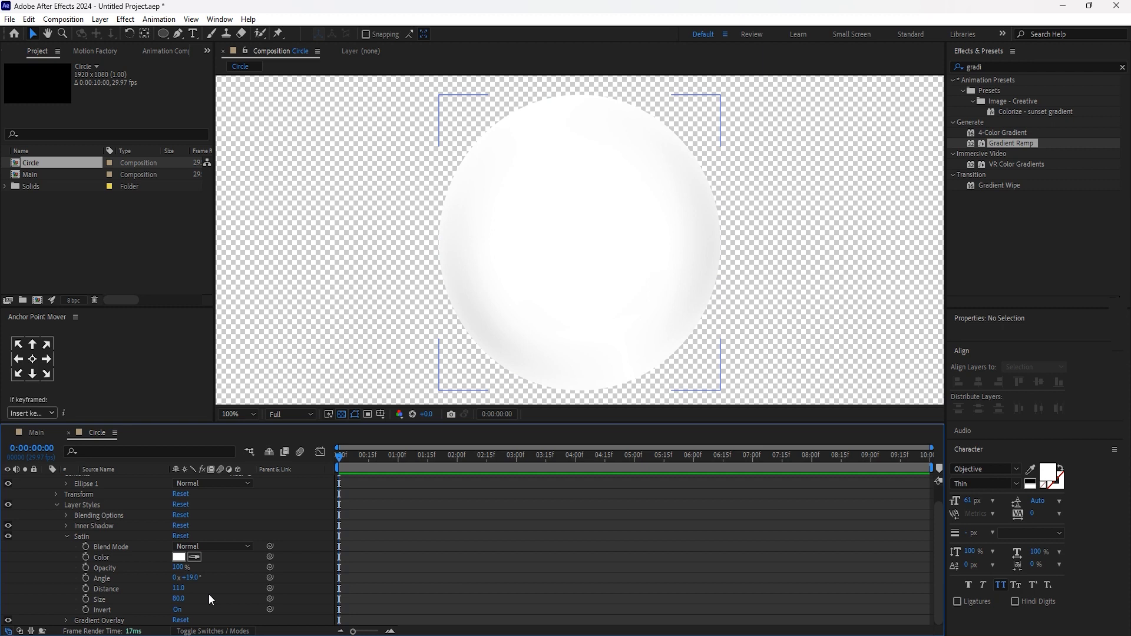
Step: Turn off the Satin style's Invert option and collapse its properties
click(178, 610)
click(237, 601)
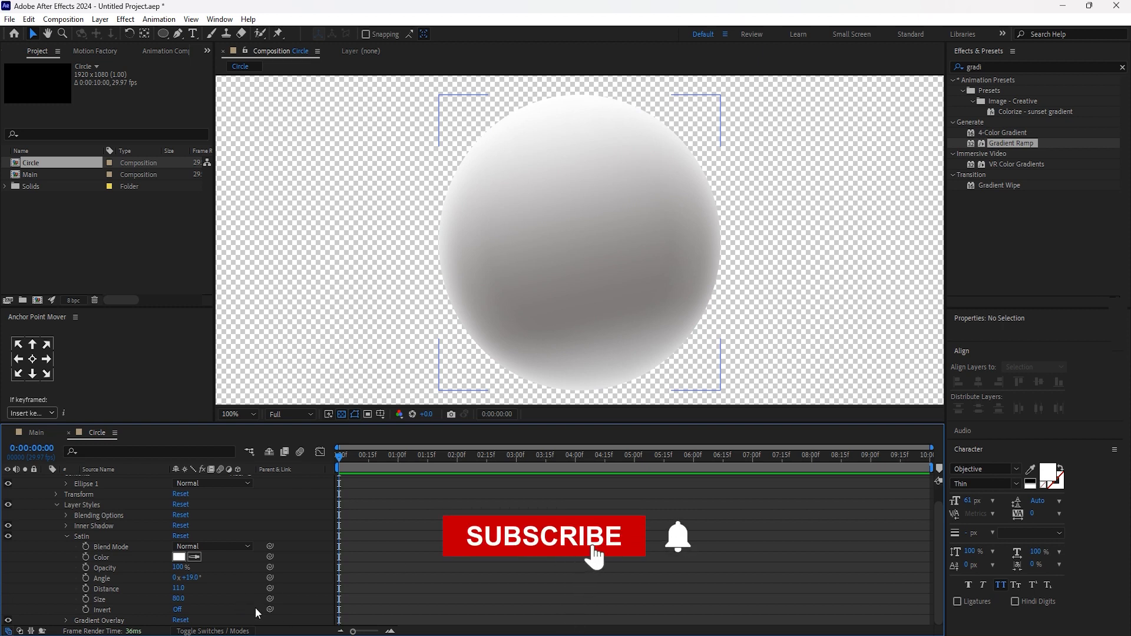
scroll(96, 569, up, 2)
click(66, 554)
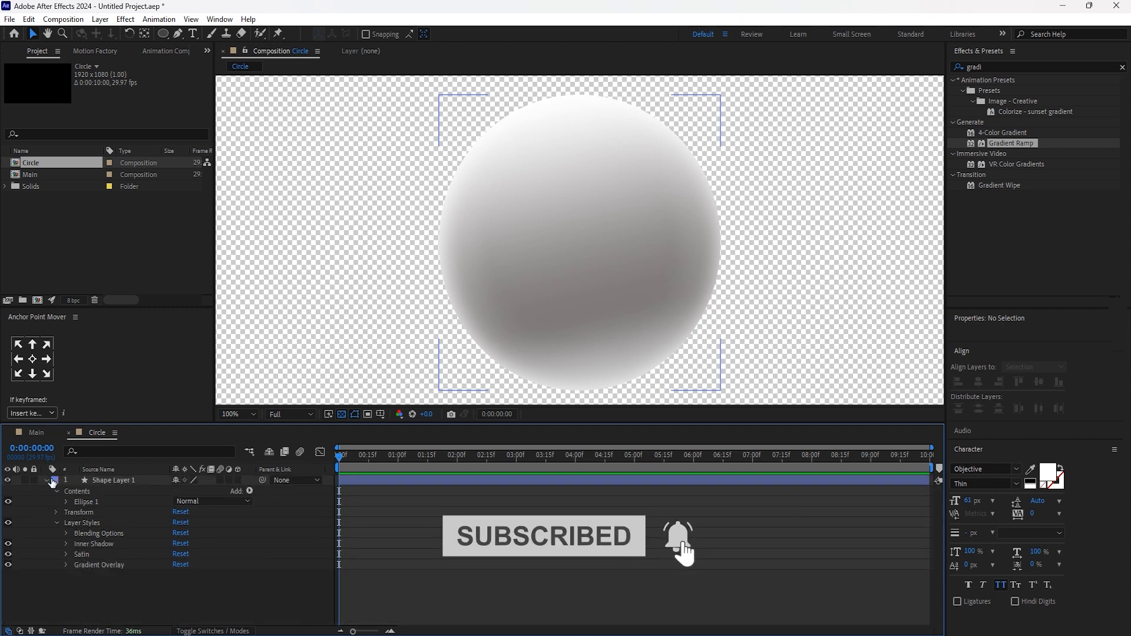
Step: Pre-compose the circle's shape layer into a new composition named Sphere, moving all attributes into it
click(131, 480)
right_click(130, 479)
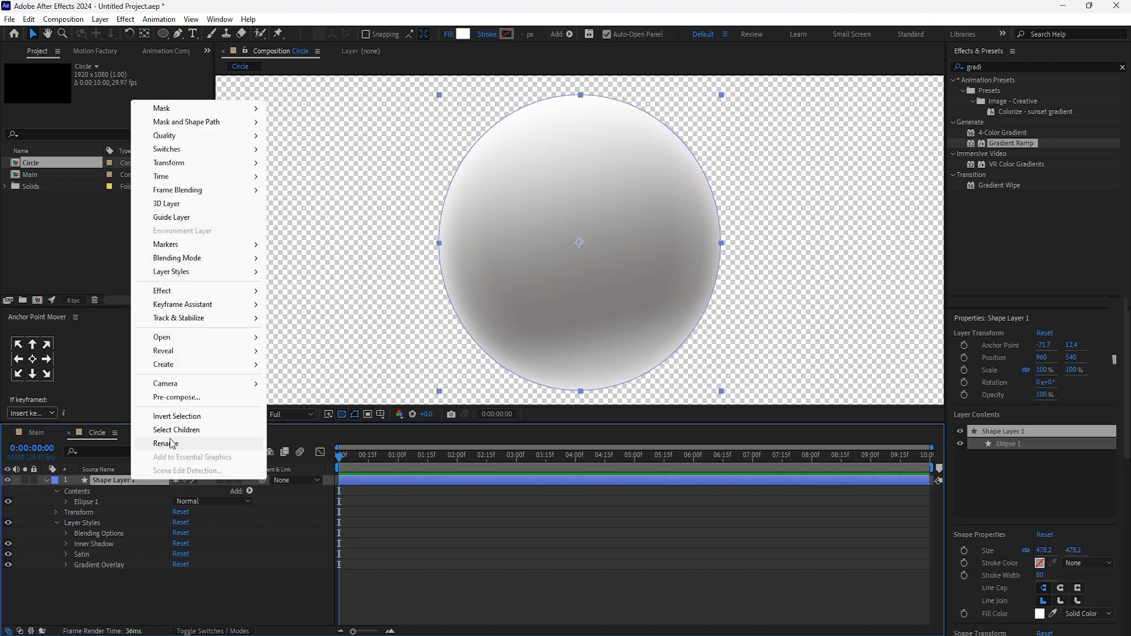
click(175, 398)
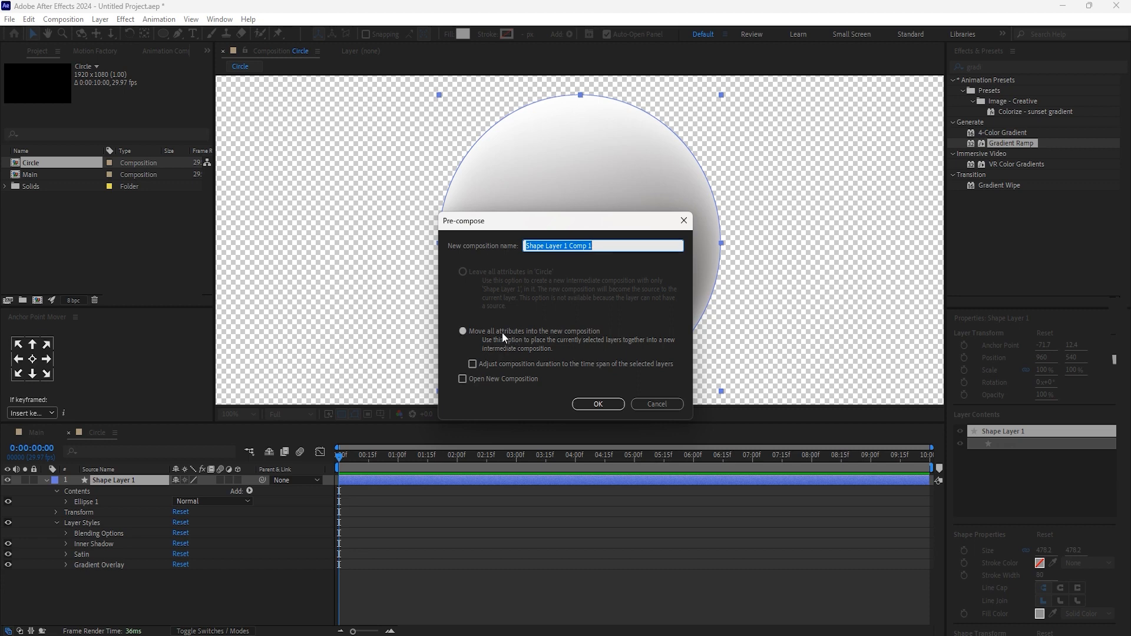
key(BackSpace)
text(Sphere)
key(Return)
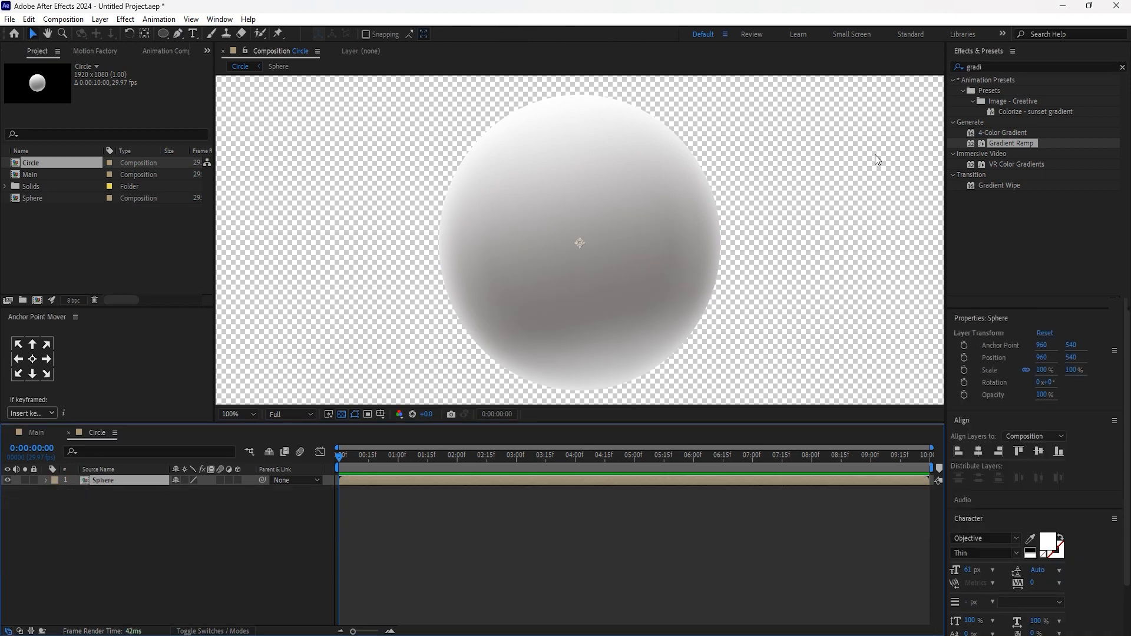
Step: Apply a Drop Shadow effect to the Sphere layer
click(108, 512)
click(111, 477)
key(ctrl+space)
text(drop)
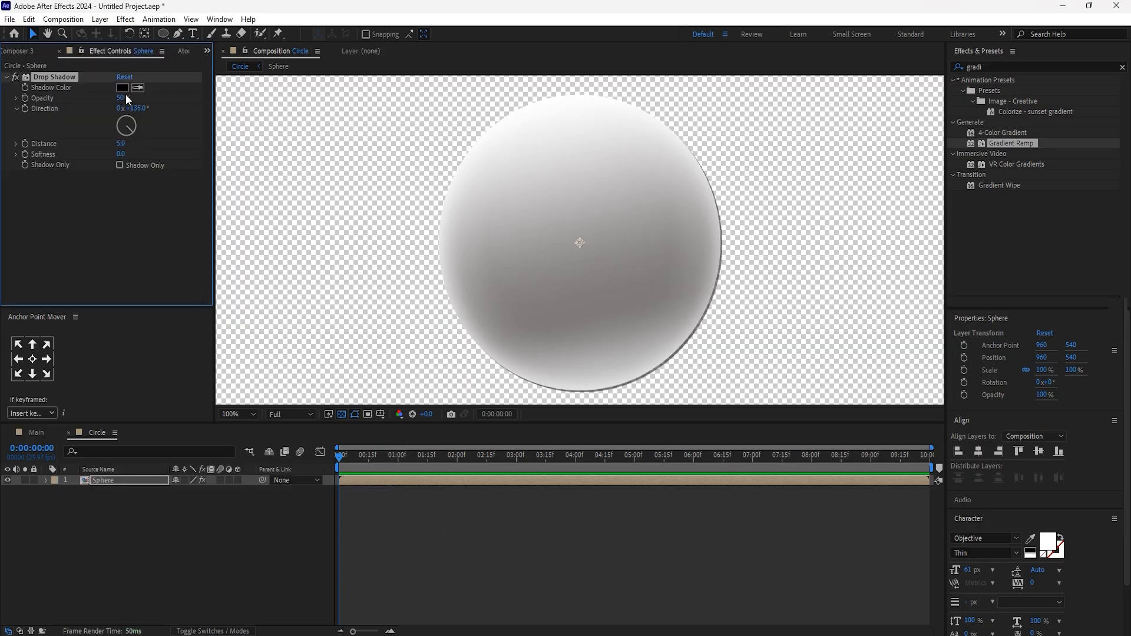
Step: Set the Drop Shadow's opacity to 100% and its shadow color to white
drag(125, 94, 361, 88)
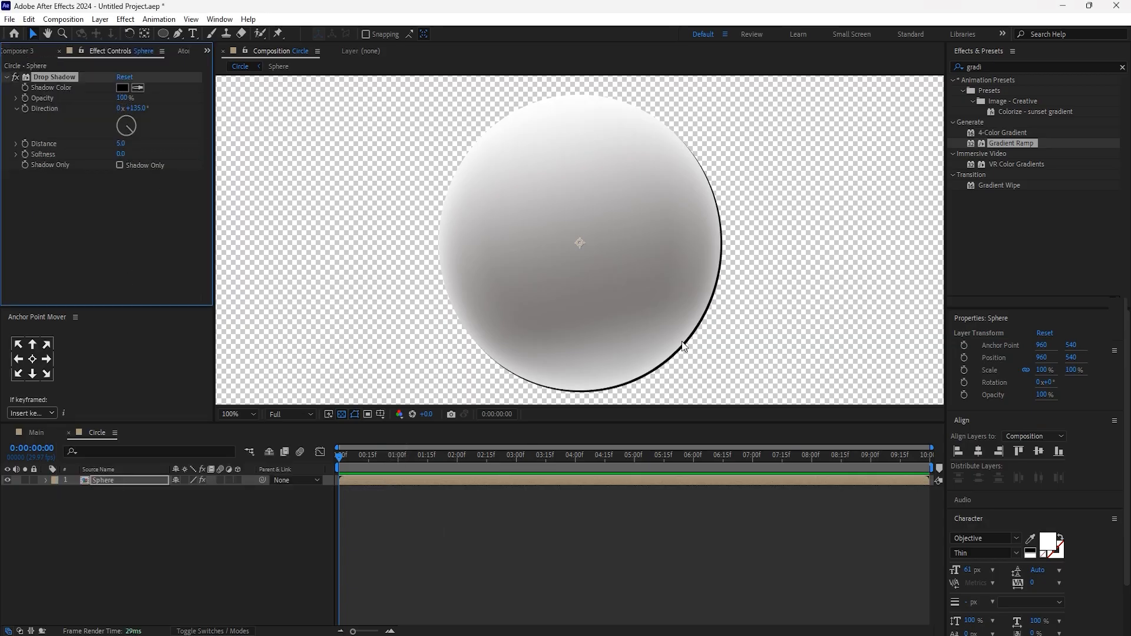
click(123, 89)
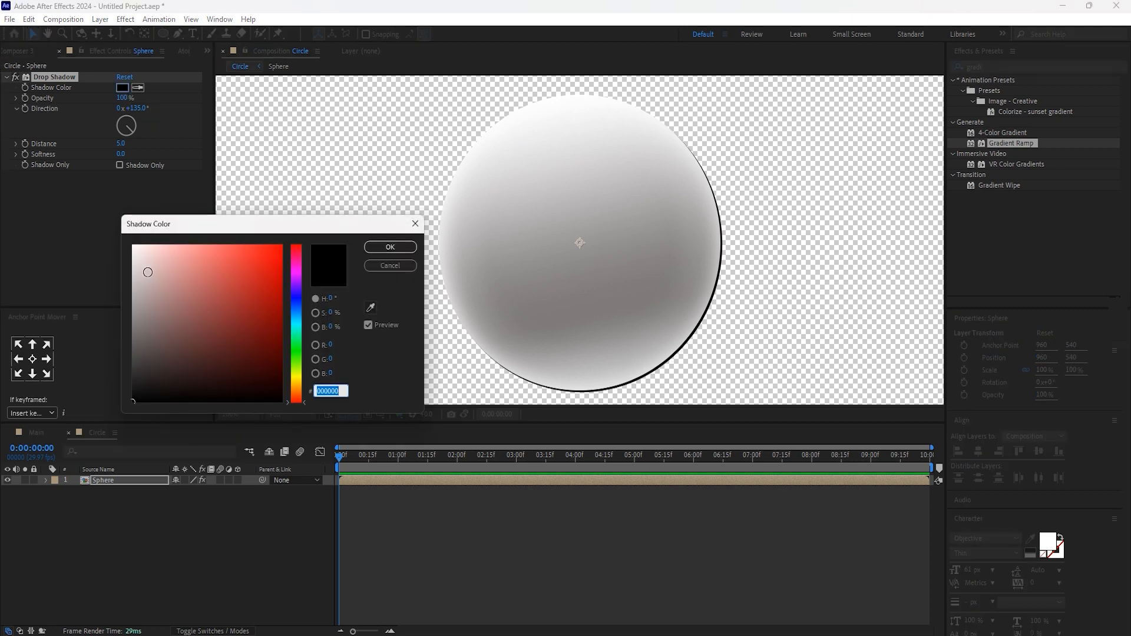
drag(146, 270, 68, 206)
click(391, 249)
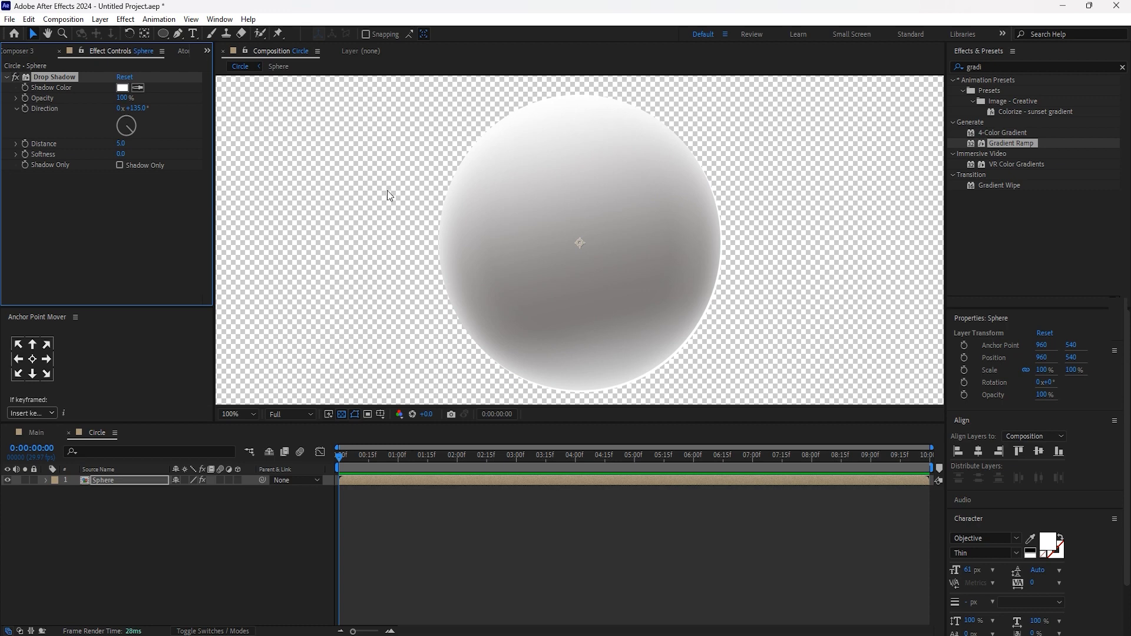
Step: Set the Drop Shadow's direction to 317° and its distance to 2
mouse_move(132, 129)
mouse_down()
mouse_move(108, 104)
mouse_move(125, 105)
mouse_move(111, 103)
mouse_move(121, 120)
mouse_up()
click(128, 223)
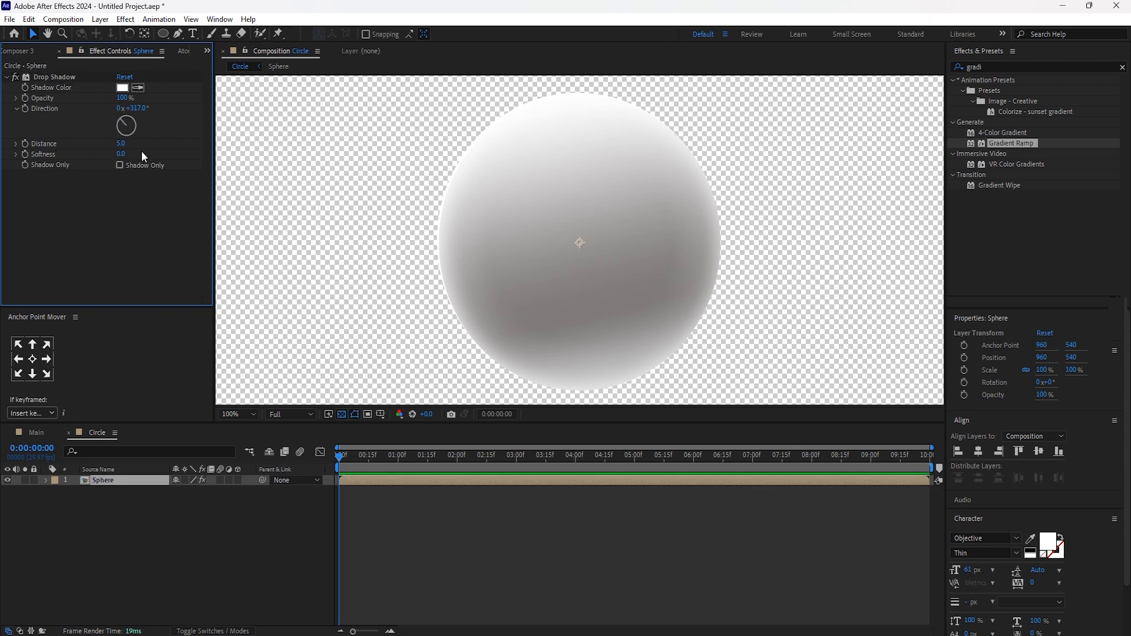
click(122, 144)
text(2)
click(117, 235)
Step: Apply a Glow effect to the Sphere layer
key(ctrl+space)
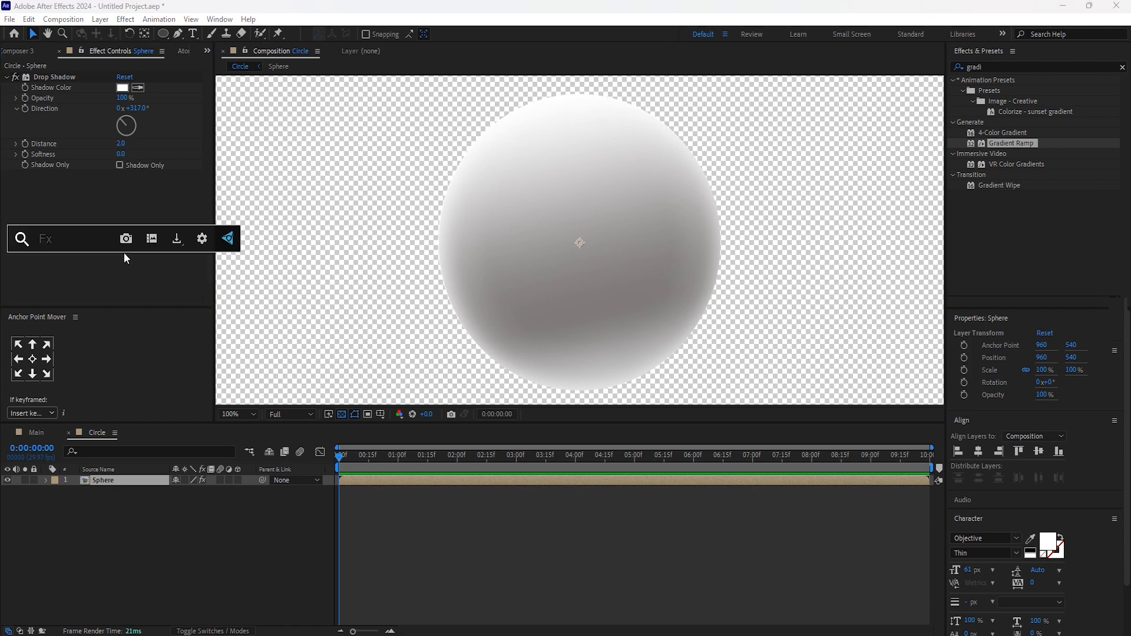
text(glow)
key(Return)
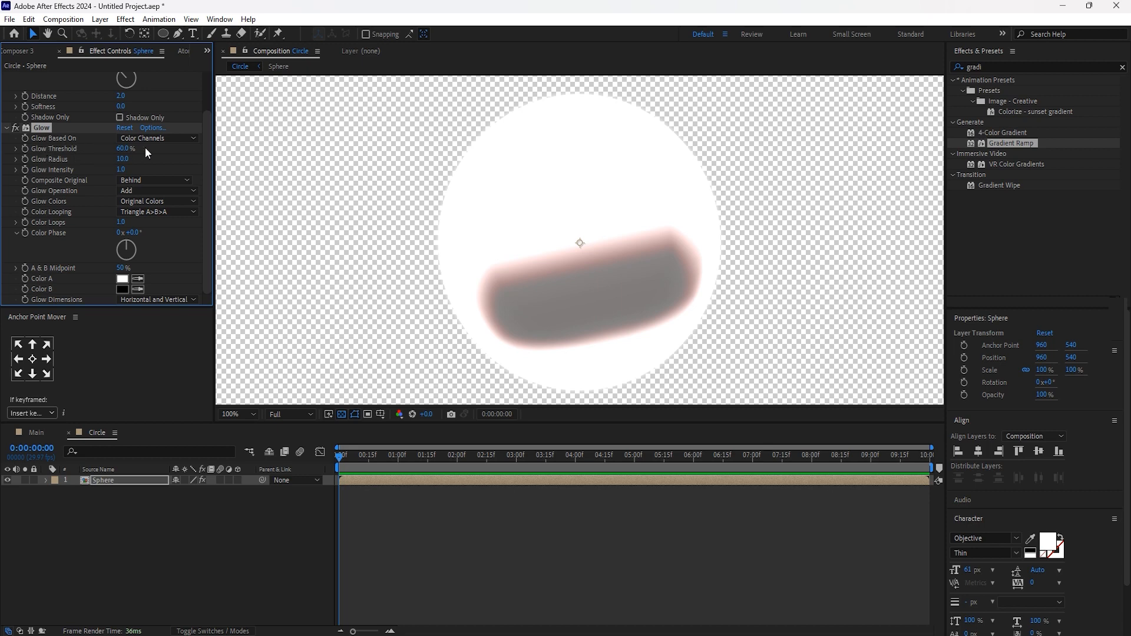
Step: Adjust the Glow Threshold on the Sphere layer, trying 85% and 90% before settling on 94.7%
mouse_move(124, 150)
mouse_down()
mouse_move(289, 163)
mouse_move(121, 146)
mouse_up()
click(120, 146)
text(85)
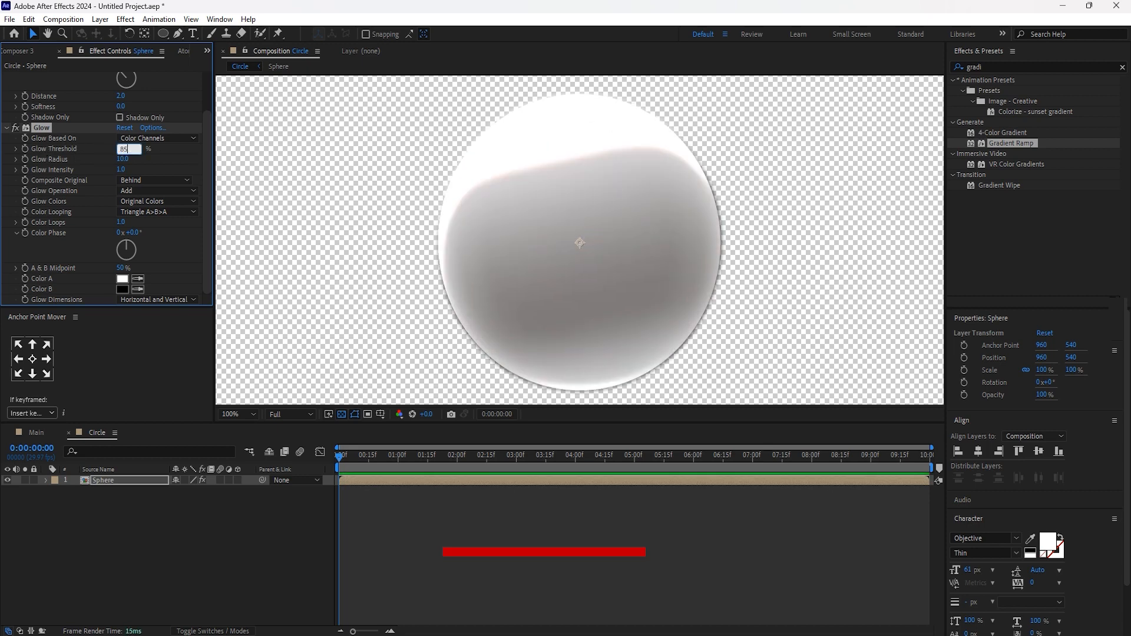
key(Return)
click(120, 147)
text(90)
key(Return)
drag(121, 149, 160, 170)
click(163, 162)
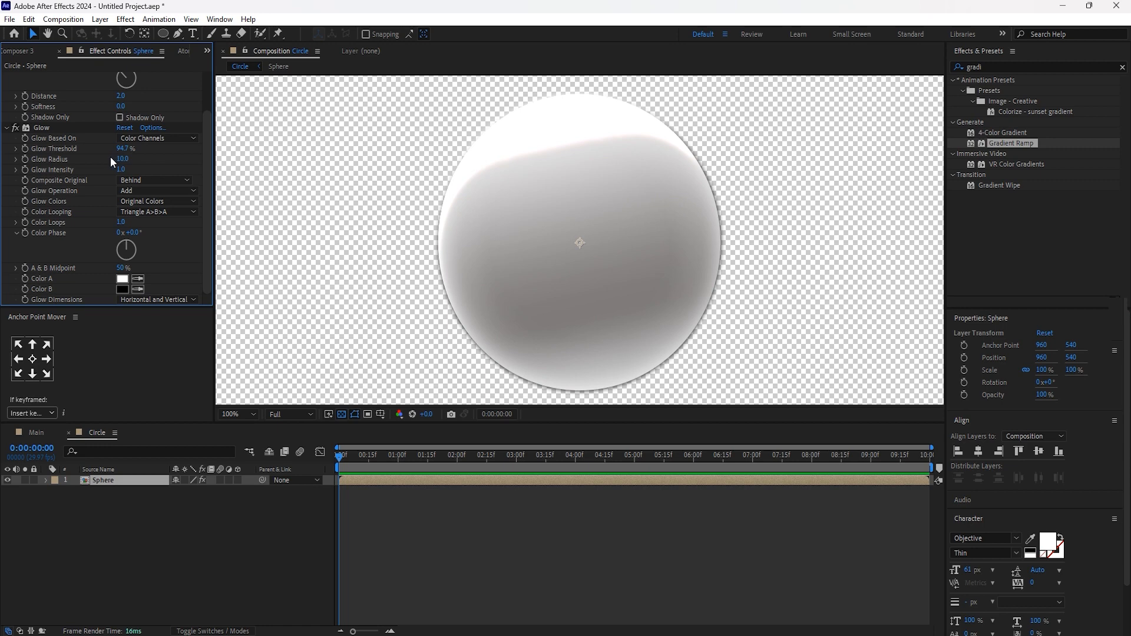
Step: Set the Glow Radius on the Sphere layer to 450
drag(126, 160, 211, 160)
click(128, 157)
text(450)
key(Return)
scroll(691, 245, down, 1)
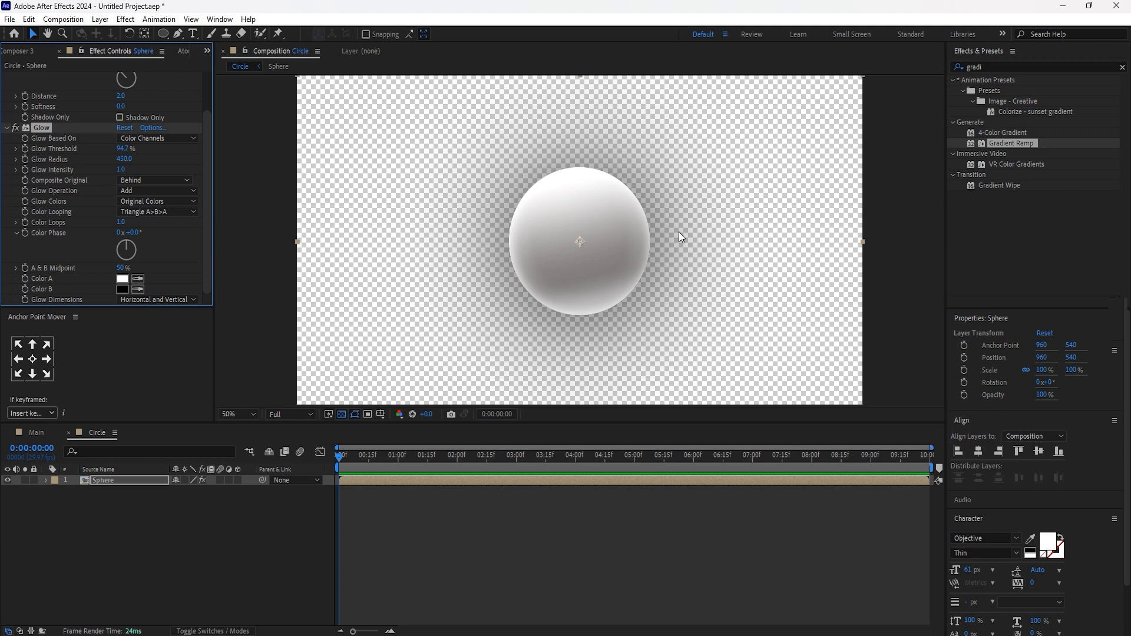
Step: Set the Glow effect's Glow Colors to A & B Colors and change Color B to white (FFFFFF)
click(15, 128)
click(11, 129)
click(148, 200)
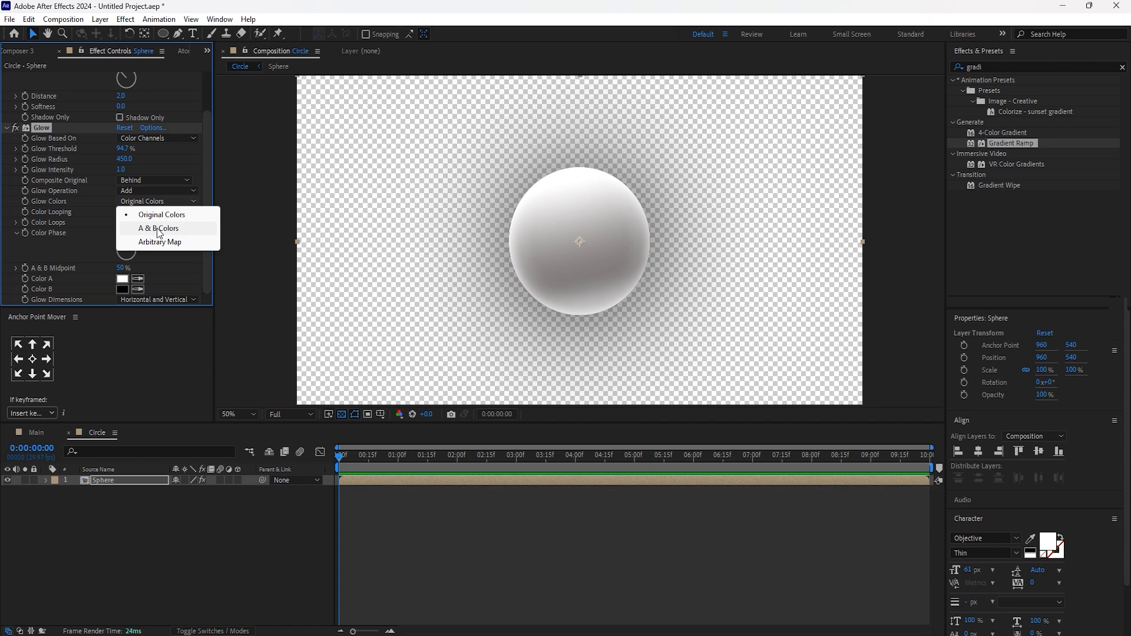
click(158, 229)
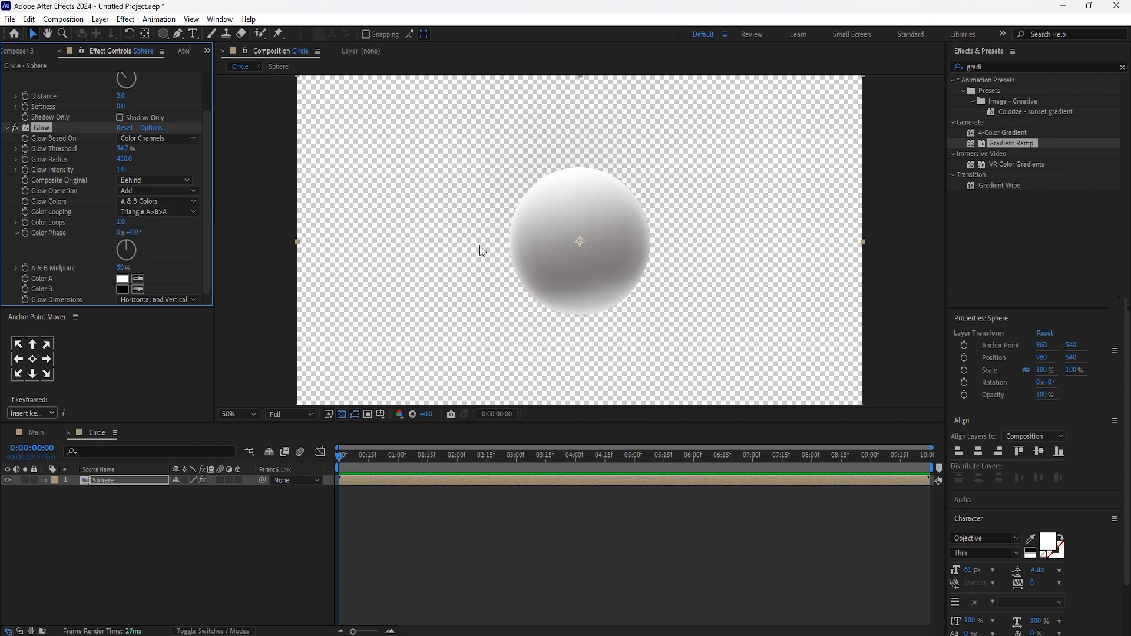
key(slash)
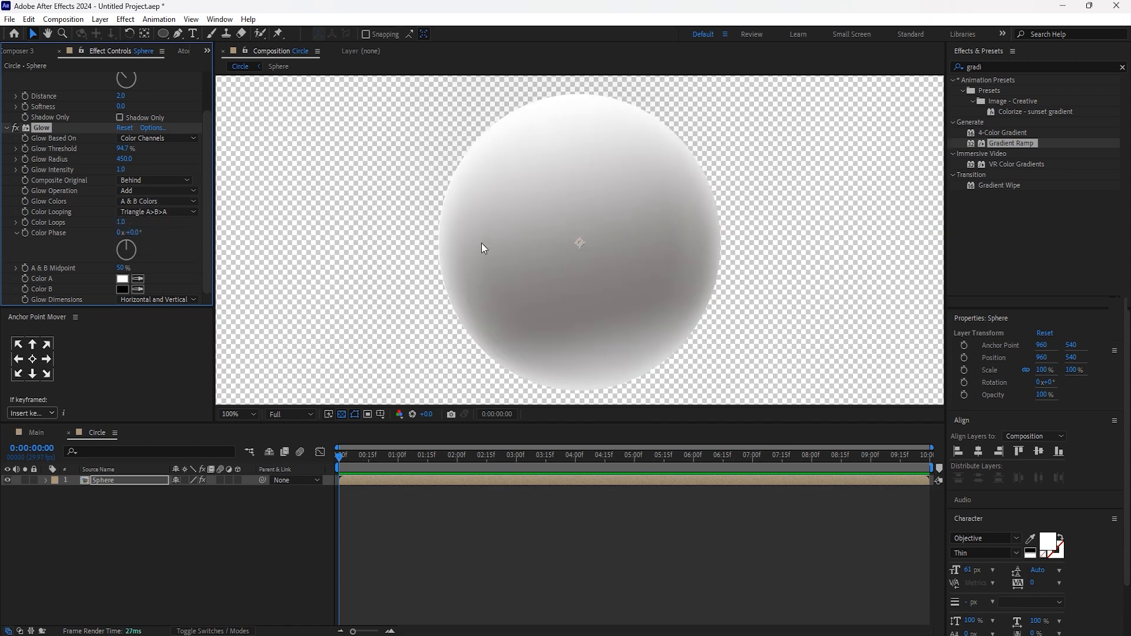
click(125, 292)
click(133, 245)
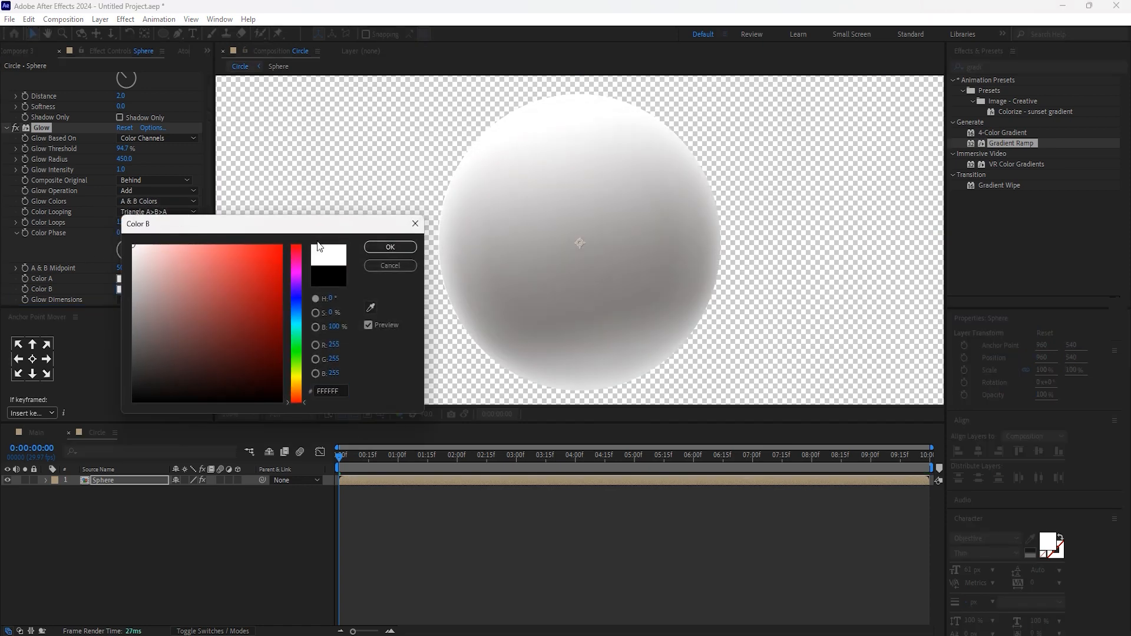
click(390, 246)
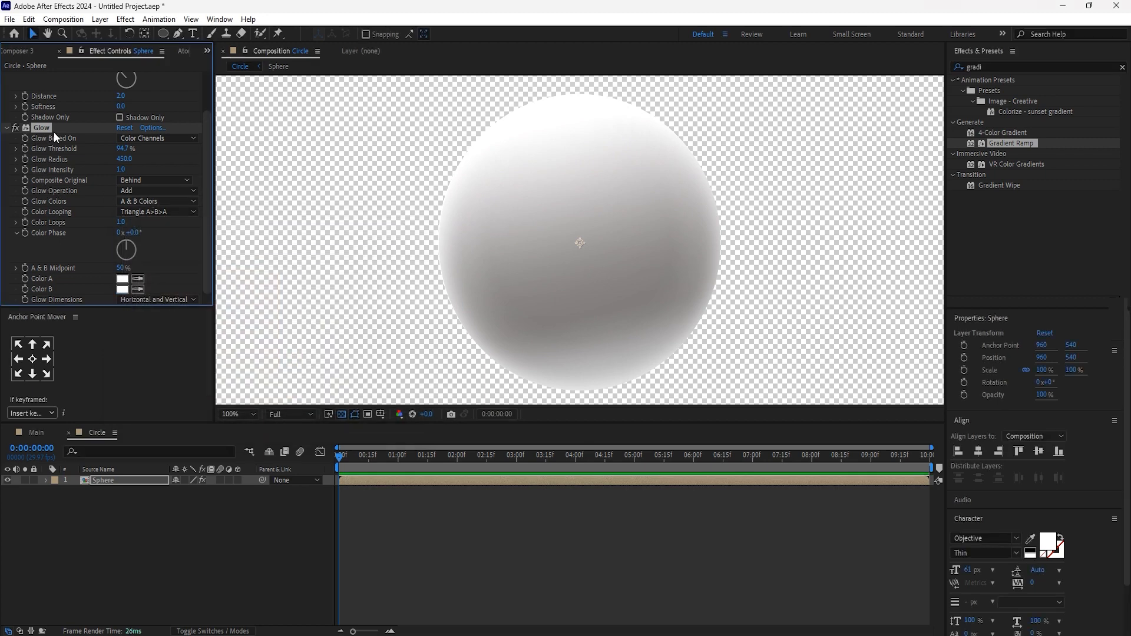
Step: Duplicate the Glow effect and set the copy's Glow Threshold to 100% and Glow Radius to 1000
key(ctrl+d)
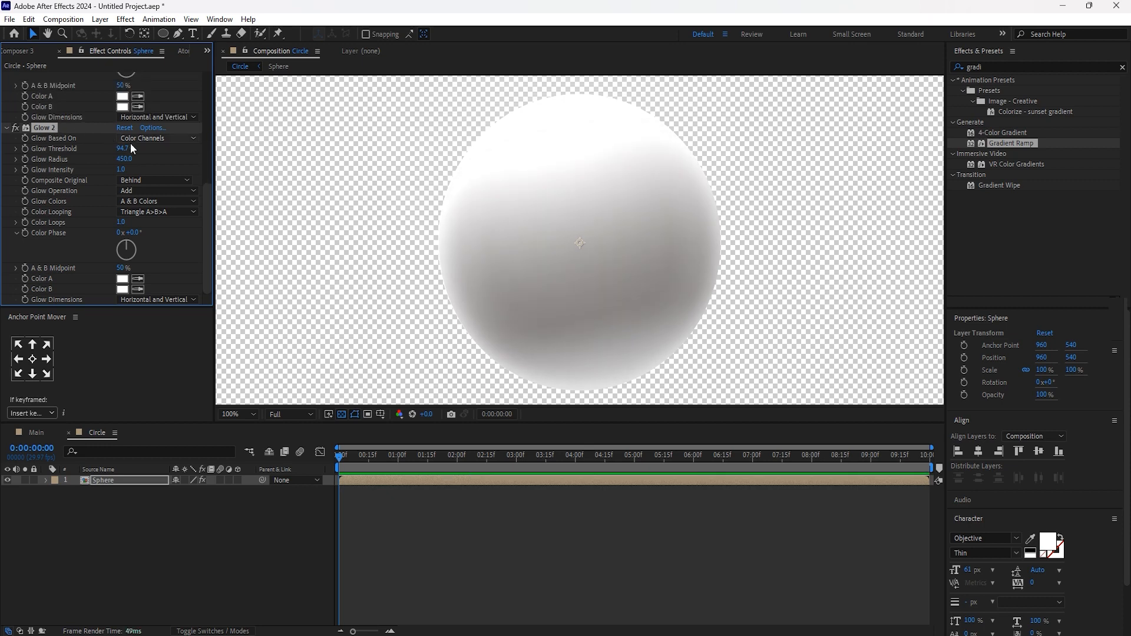
drag(128, 149, 896, 278)
drag(124, 158, 1128, 362)
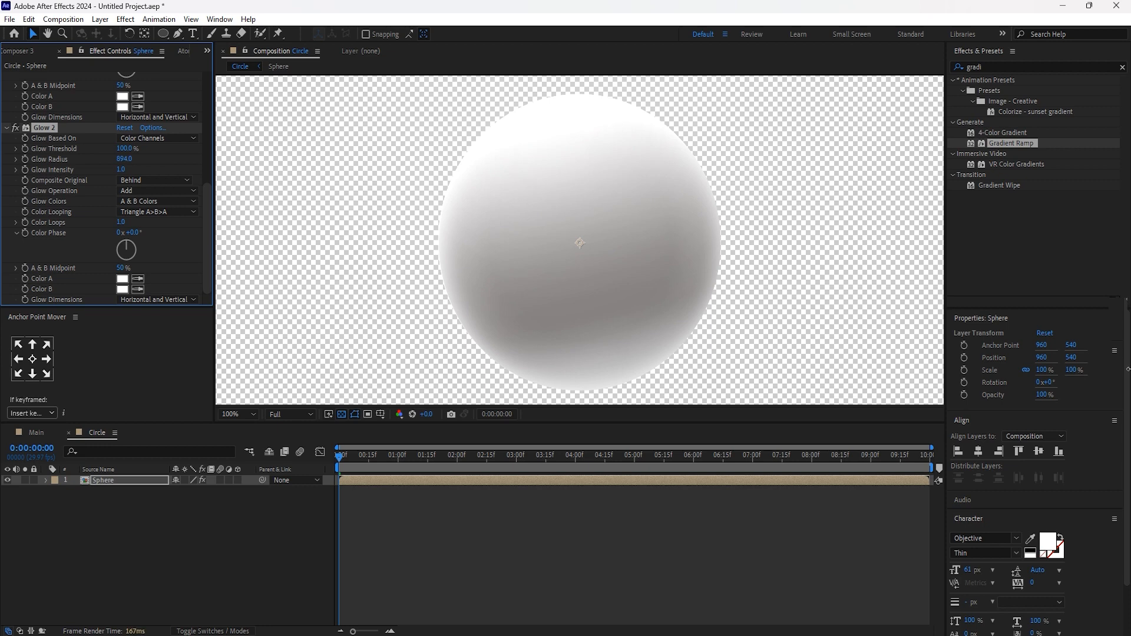
drag(124, 159, 231, 159)
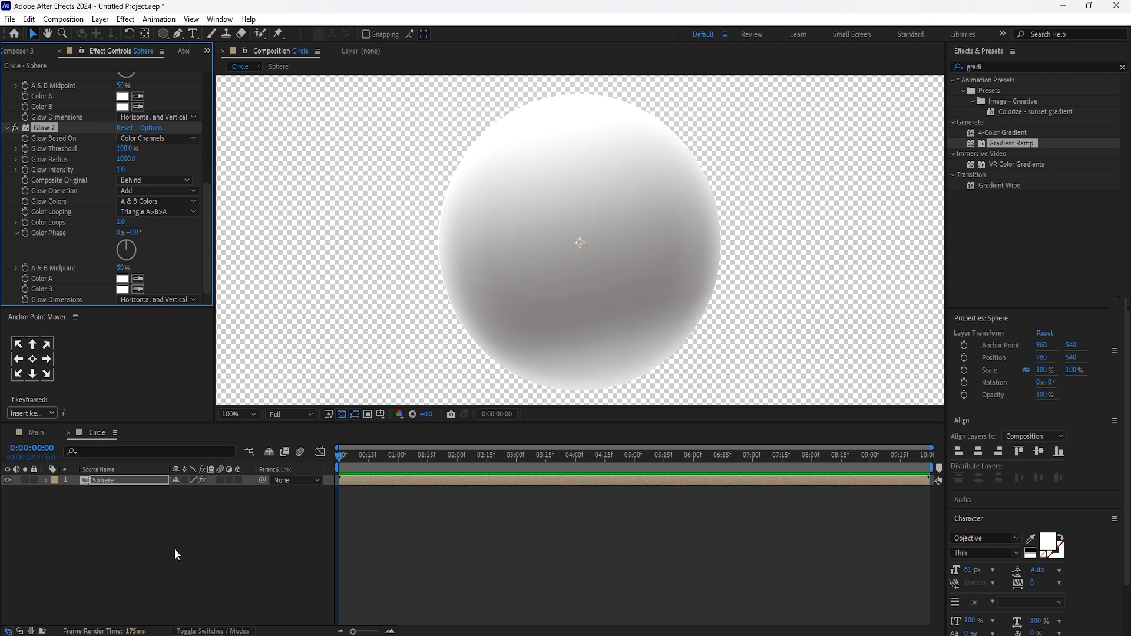
scroll(67, 190, up, 3)
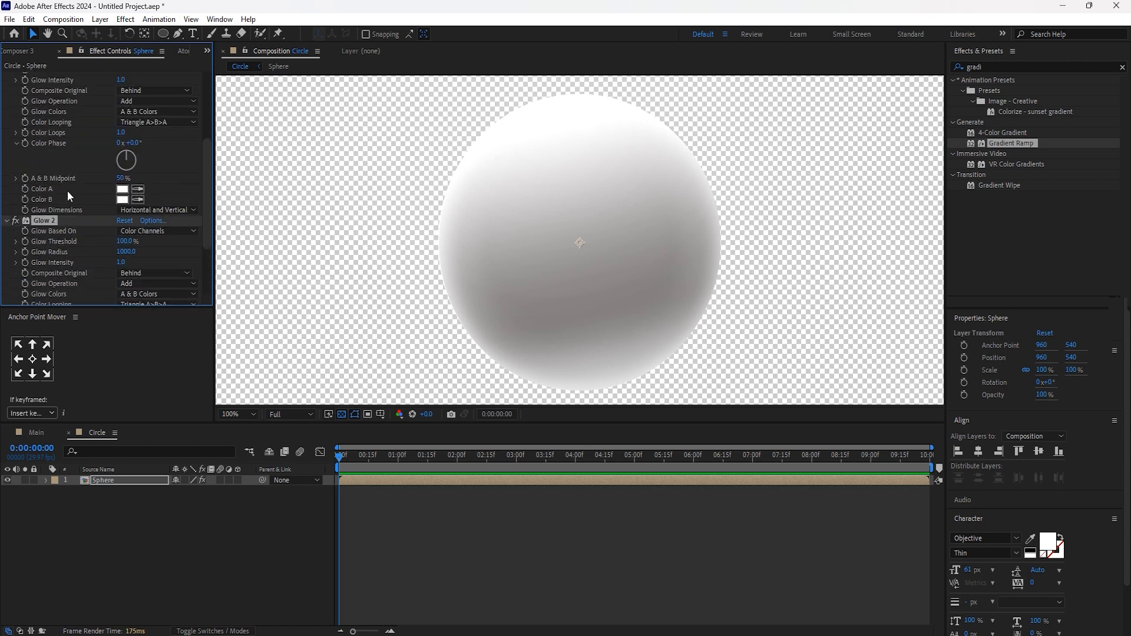
scroll(66, 221, down, 3)
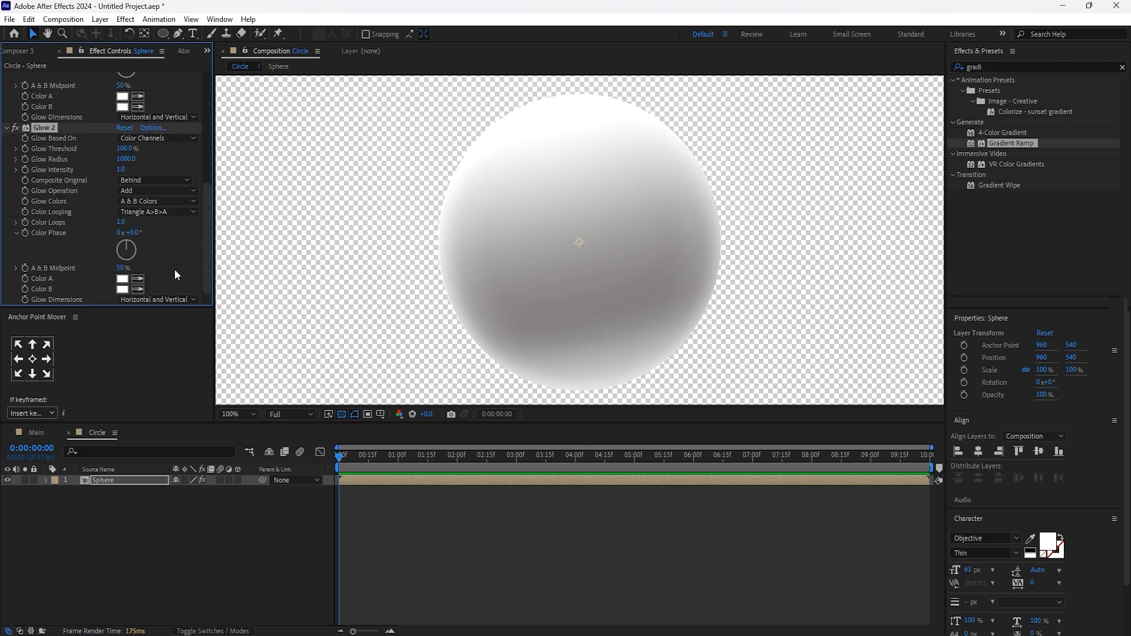
Step: Apply the Posterize effect to the Sphere layer
key(ctrl+space)
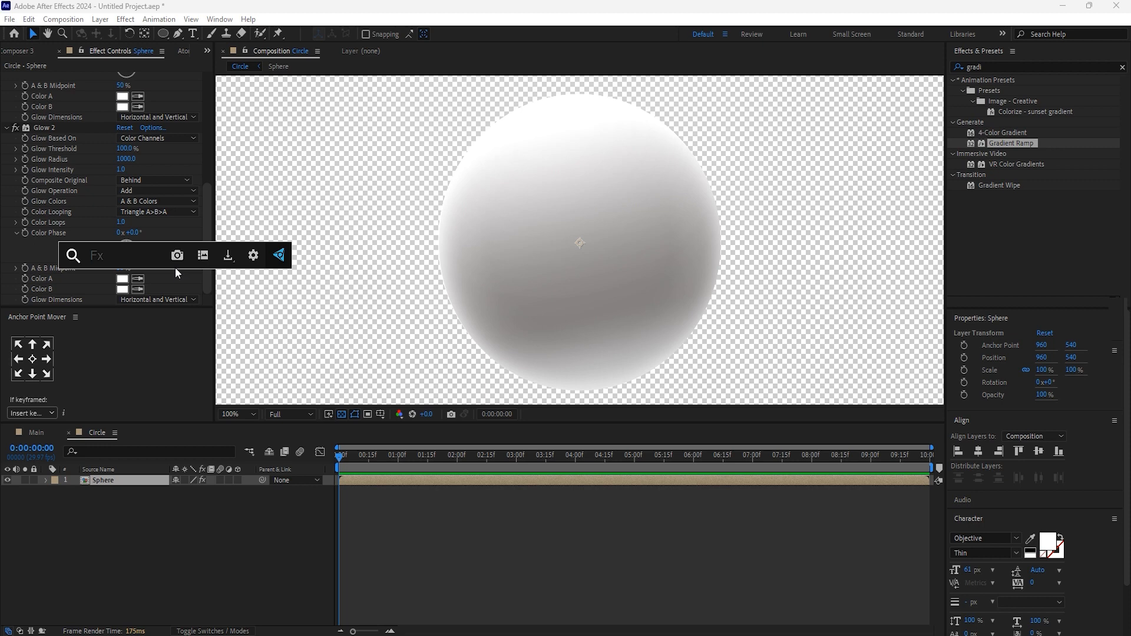
text(post)
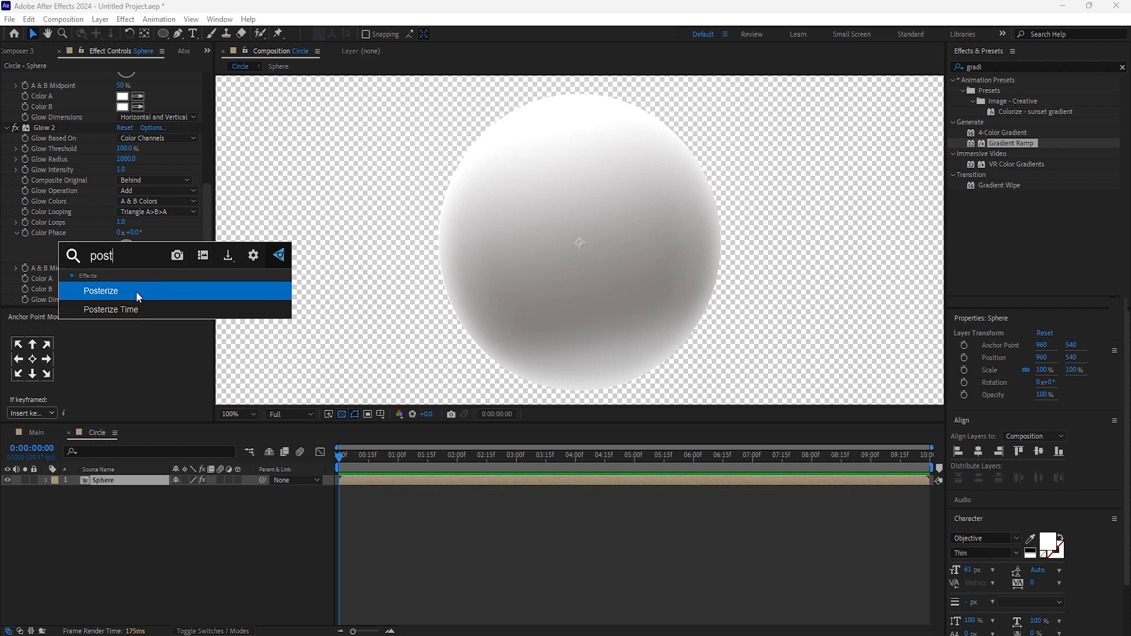
click(136, 292)
Step: Adjust the Posterize Level, trying 50 and 81 before settling on 75
drag(119, 301, 595, 303)
drag(284, 364, 283, 357)
click(125, 296)
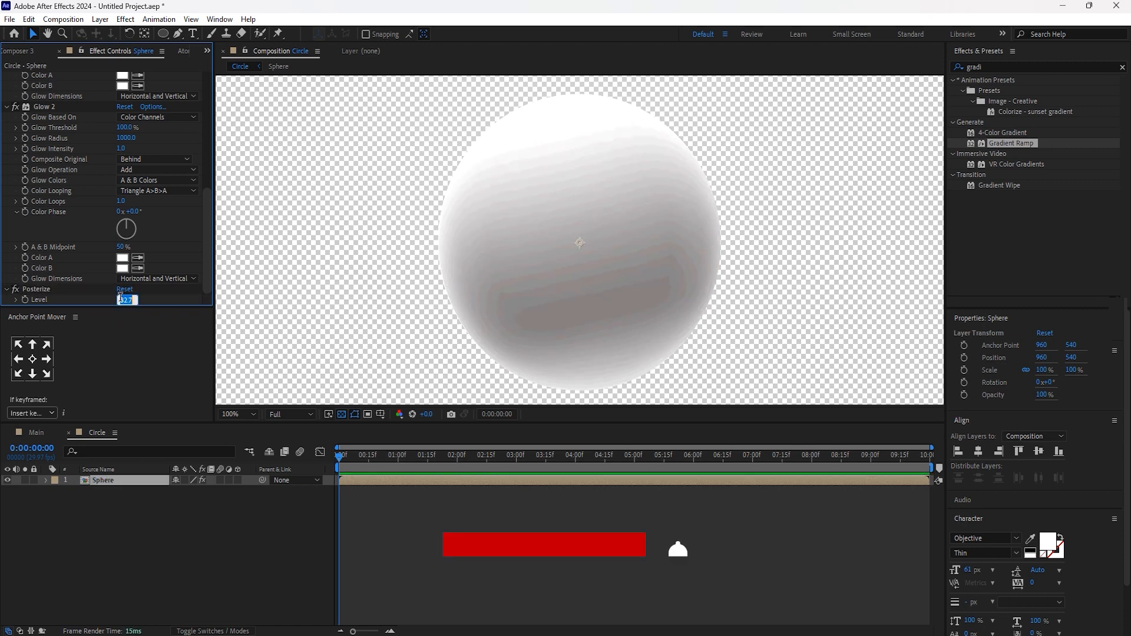
text(50)
key(Return)
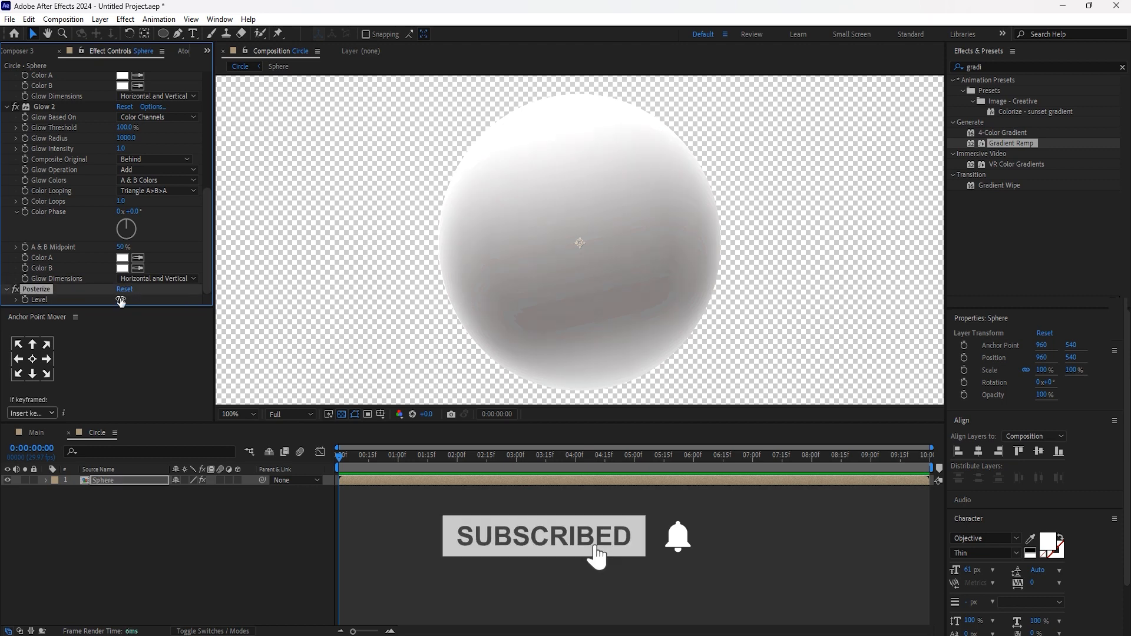
drag(120, 301, 177, 319)
scroll(411, 301, down, 1)
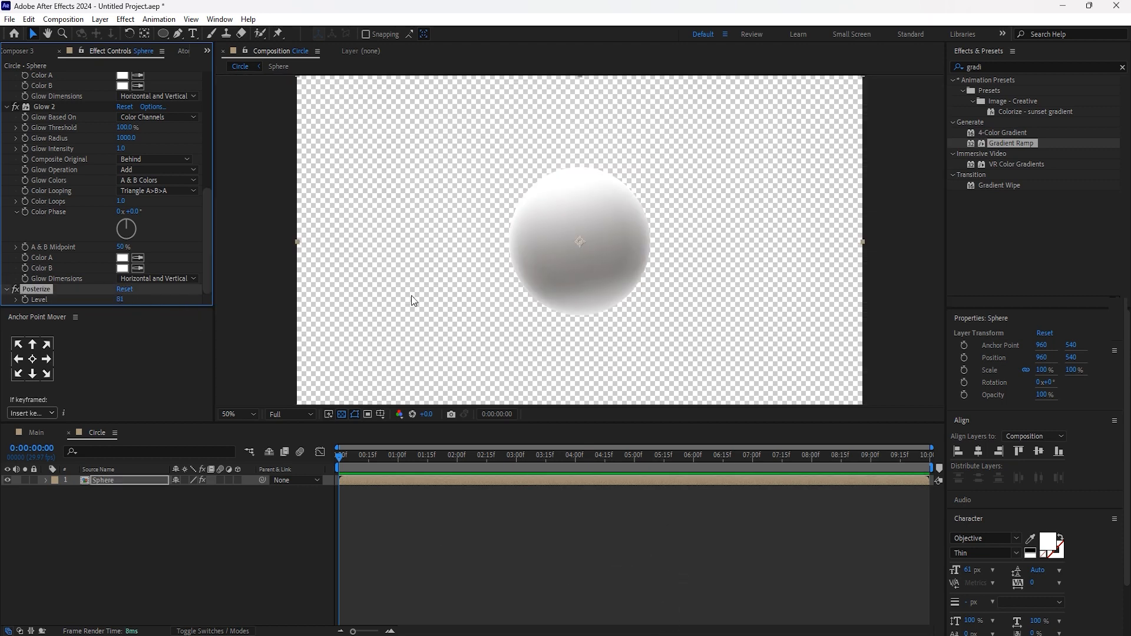
click(123, 296)
text(70)
text(5)
click(165, 301)
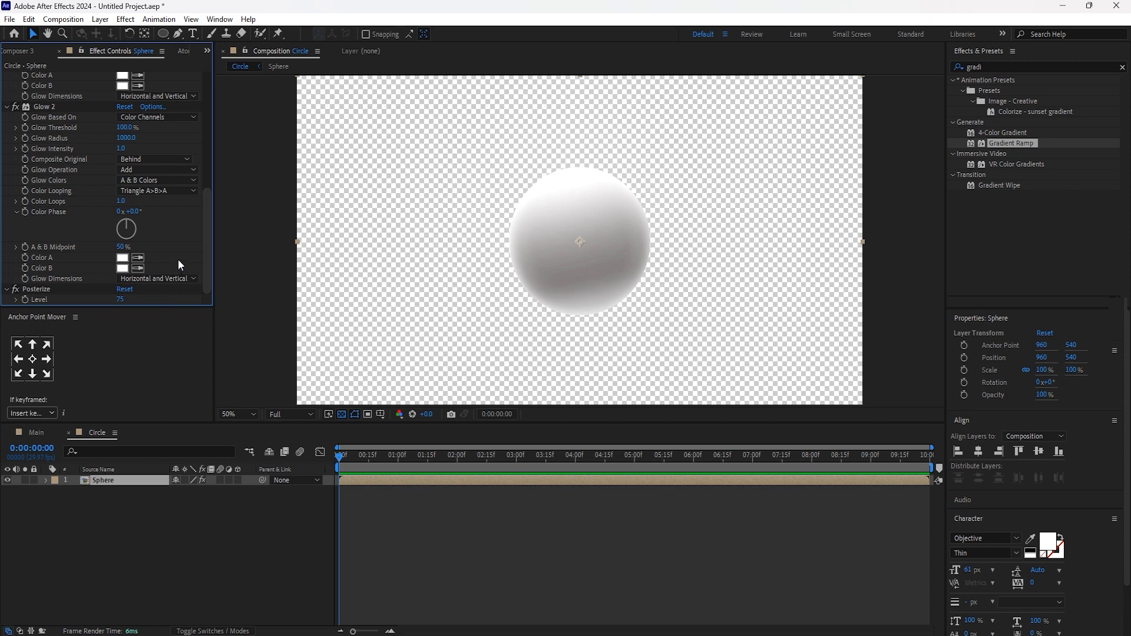
Step: Apply the Tritone effect to the Sphere layer and set its Midtones to the grey-blue 53707A
key(ctrl+space)
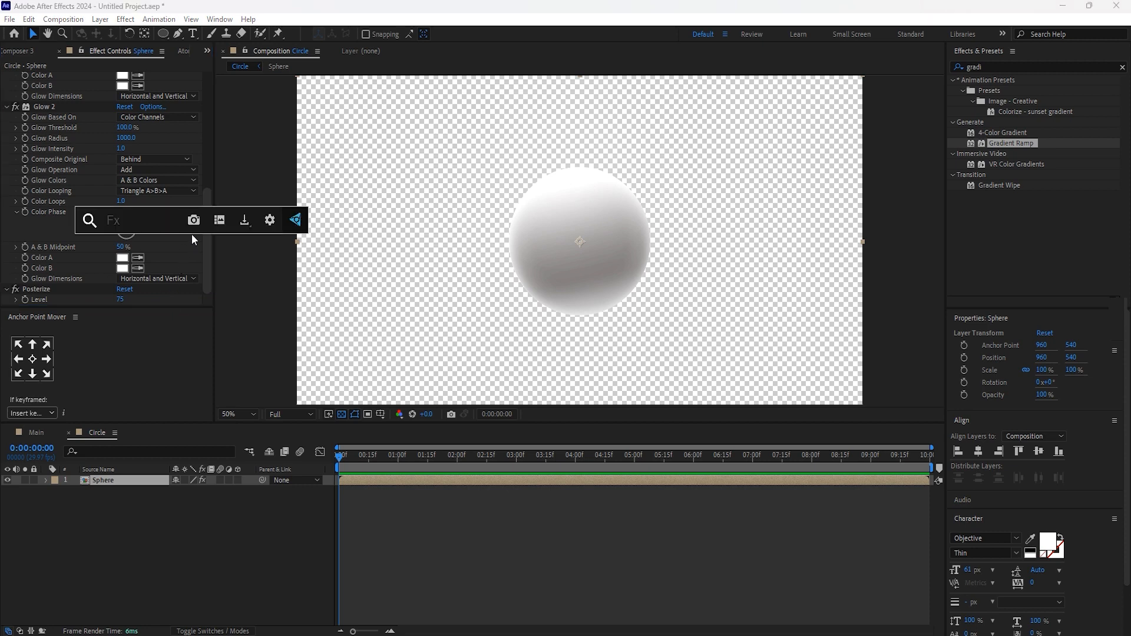
text(tri)
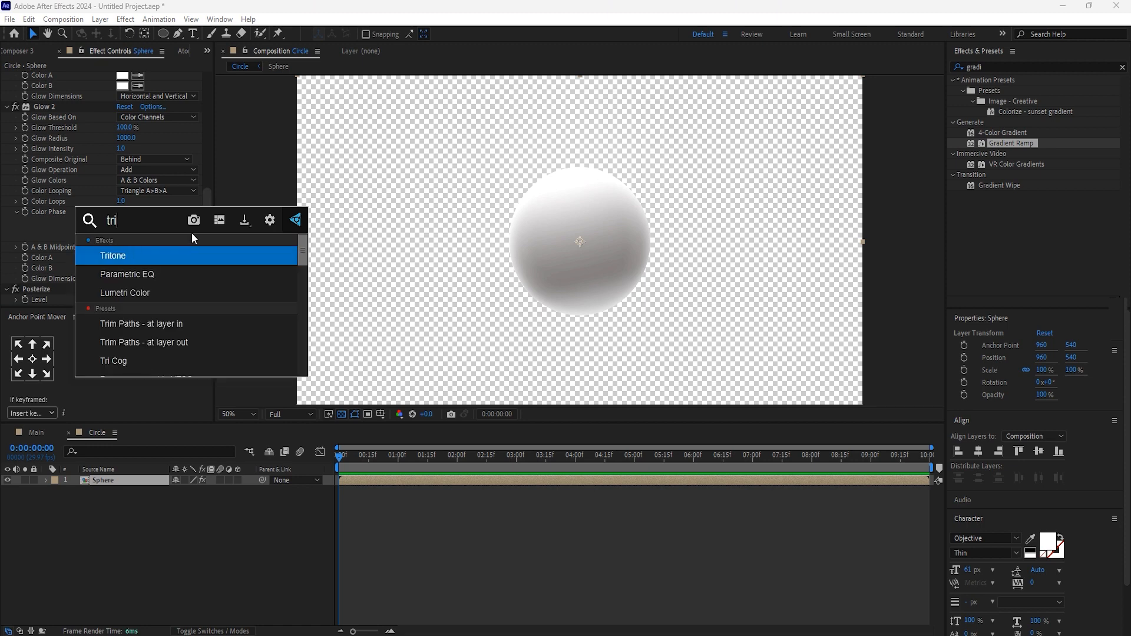
click(107, 256)
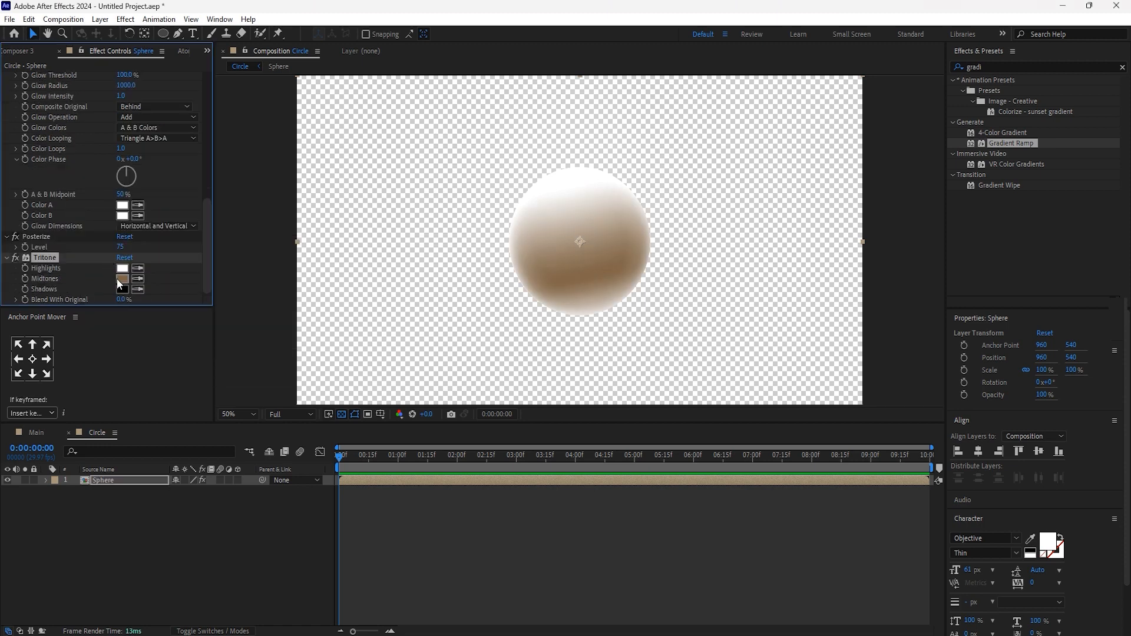
click(121, 280)
drag(299, 305, 300, 317)
mouse_move(217, 329)
mouse_down()
mouse_move(171, 321)
mouse_move(180, 327)
mouse_up()
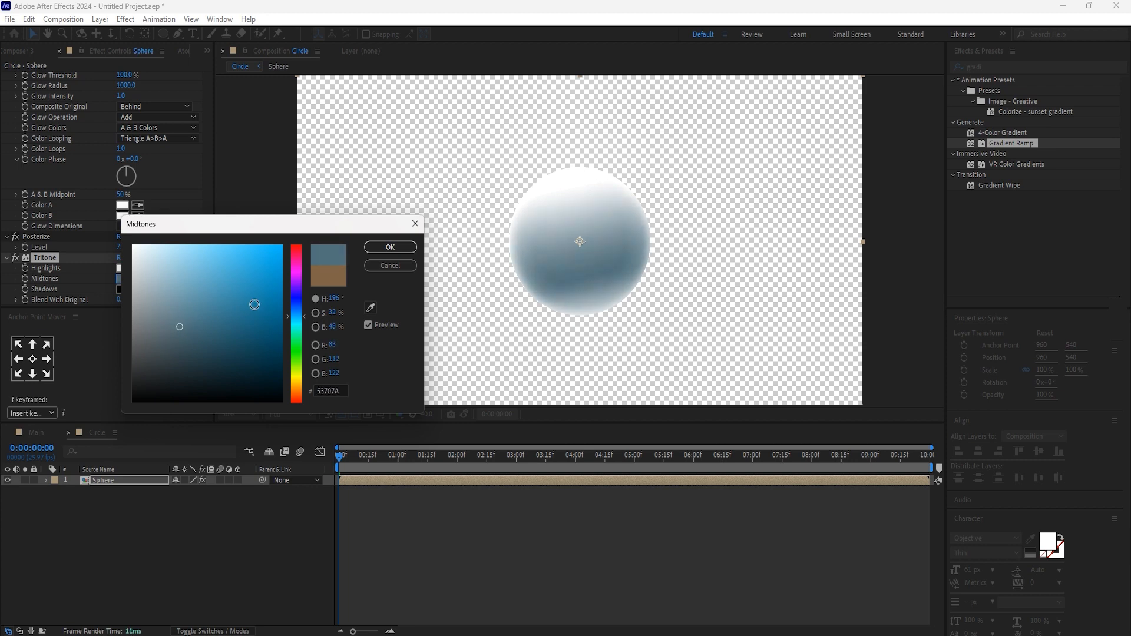
click(390, 247)
click(193, 549)
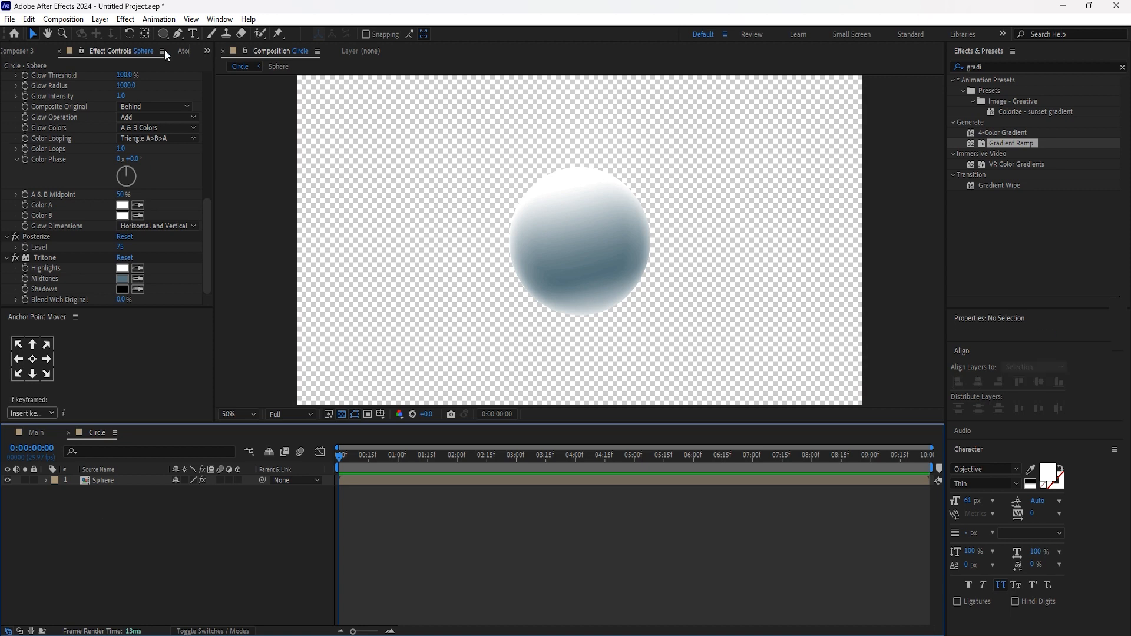
Step: Place the Circle composition above BG in the Main composition and make it a 3D layer
click(206, 51)
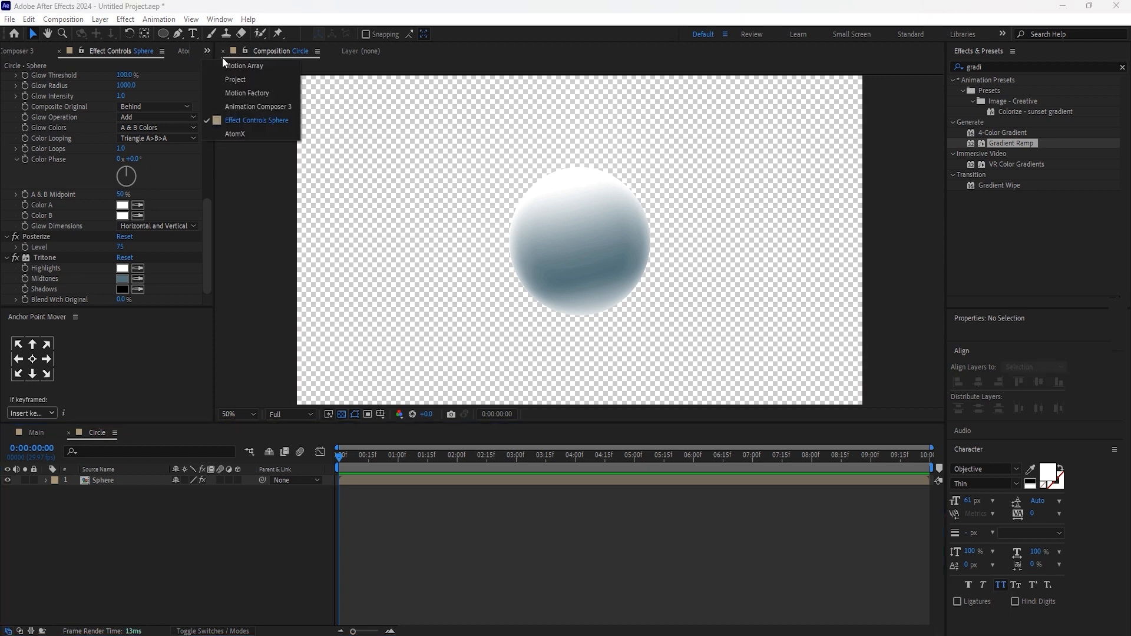
click(244, 78)
click(33, 433)
drag(34, 162, 101, 476)
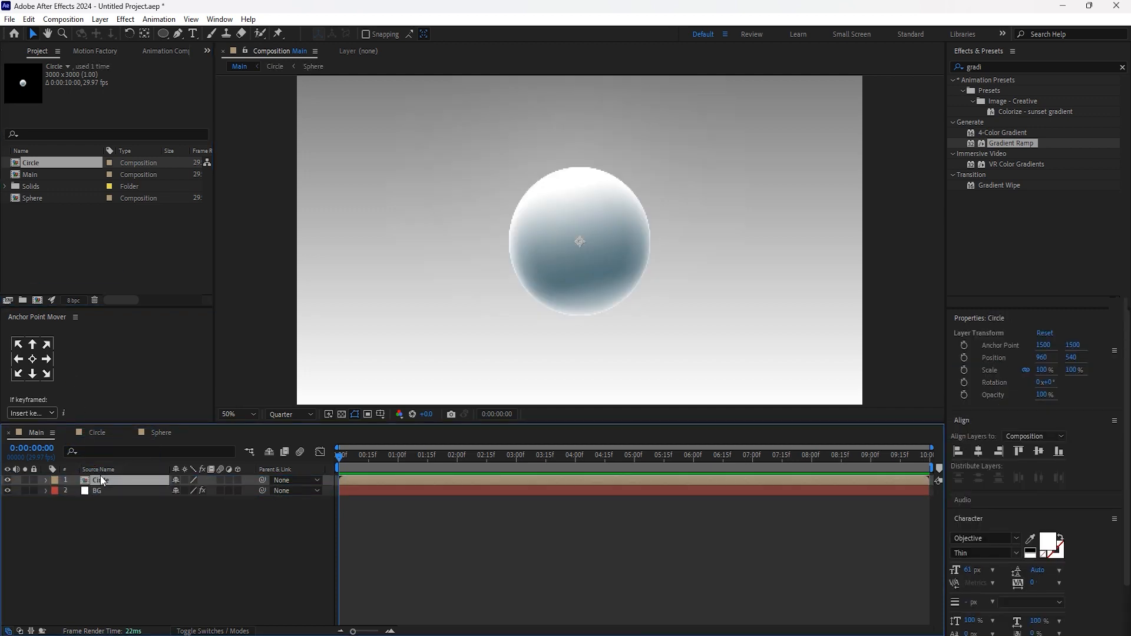
key(ctrl+shift+a)
click(238, 480)
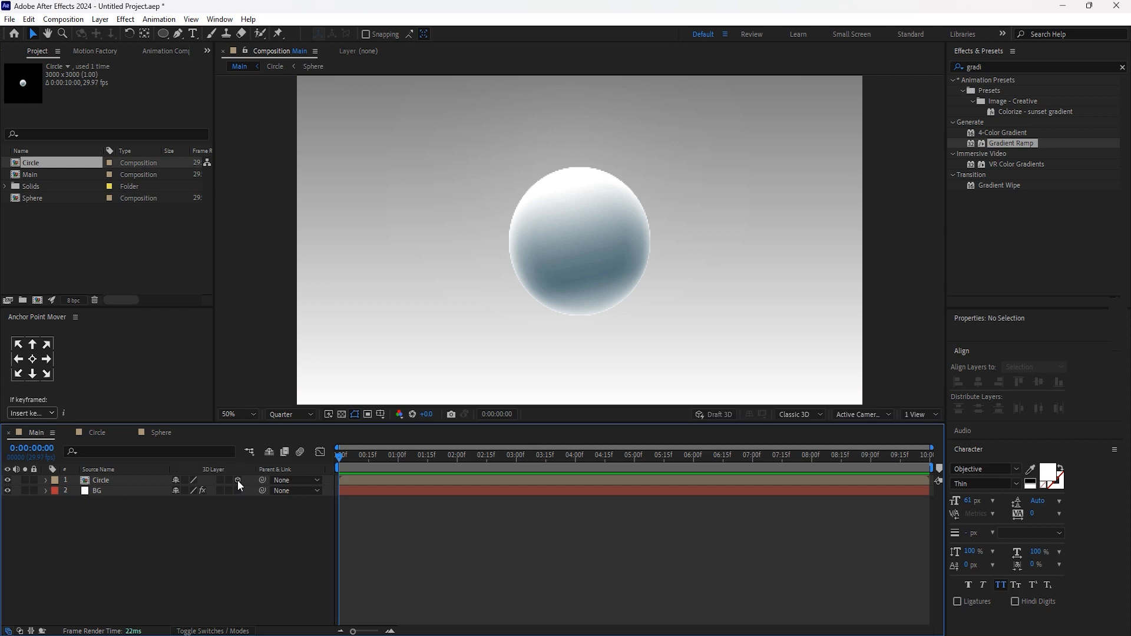
Step: Duplicate the Circle layer 14 times in the Main composition
click(101, 480)
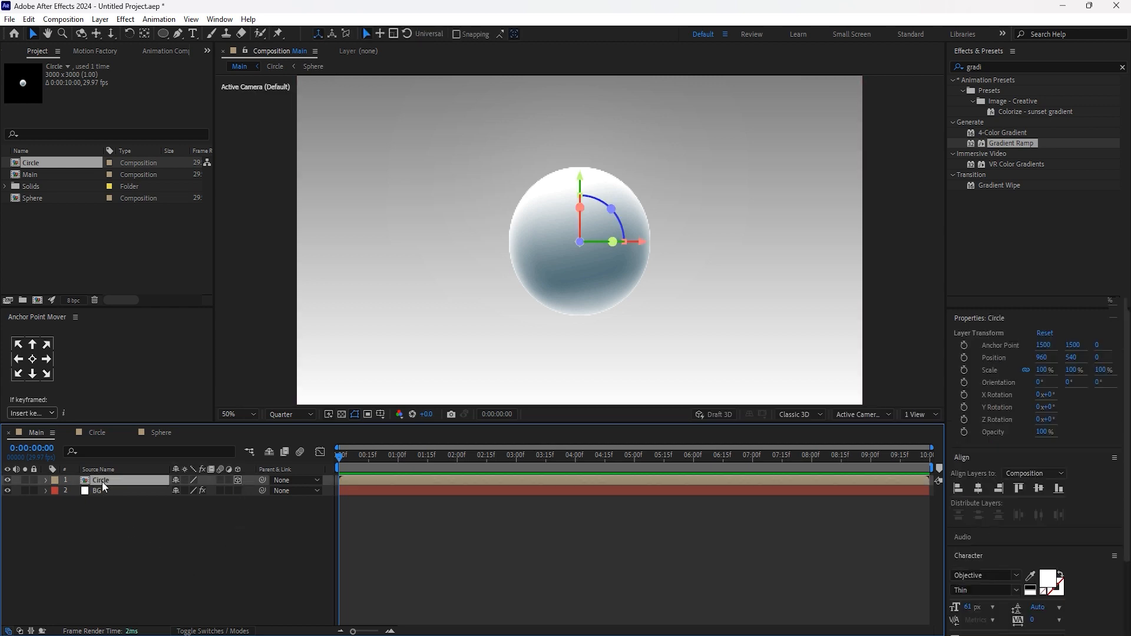
key(ctrl+d)
key(ctrl+d)
key(ctrl+d)
key(ctrl+d)
key(ctrl+d)
key(ctrl+d)
key(ctrl+d)
key(ctrl+d)
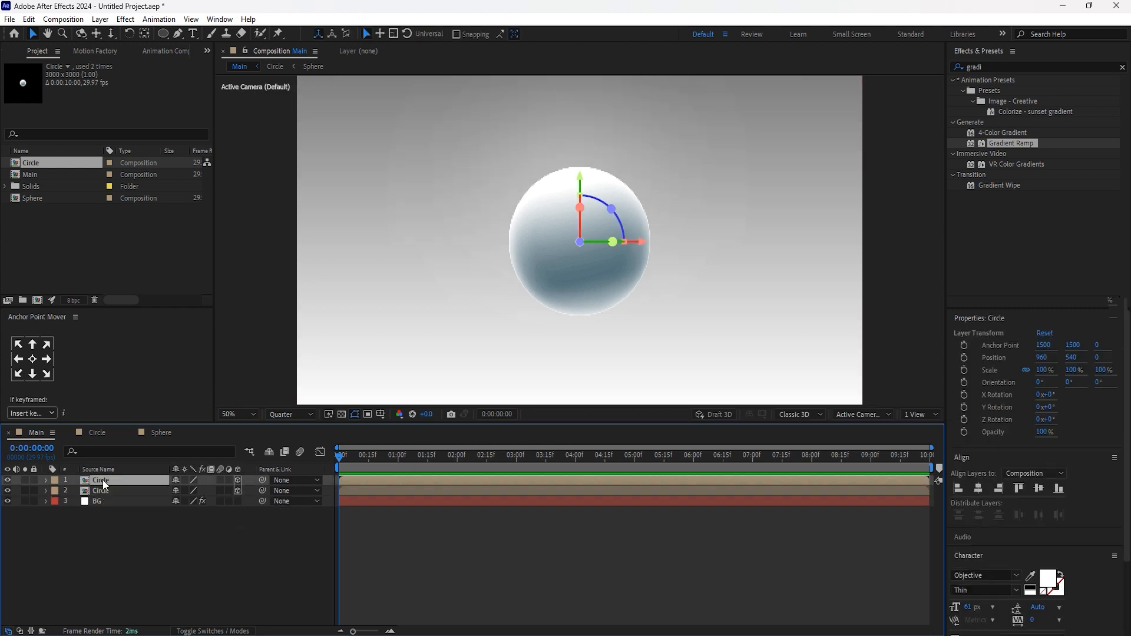
key(ctrl+d)
key(ctrl+d)
key(ctrl+d)
key(ctrl+d)
key(ctrl+d)
key(ctrl+d)
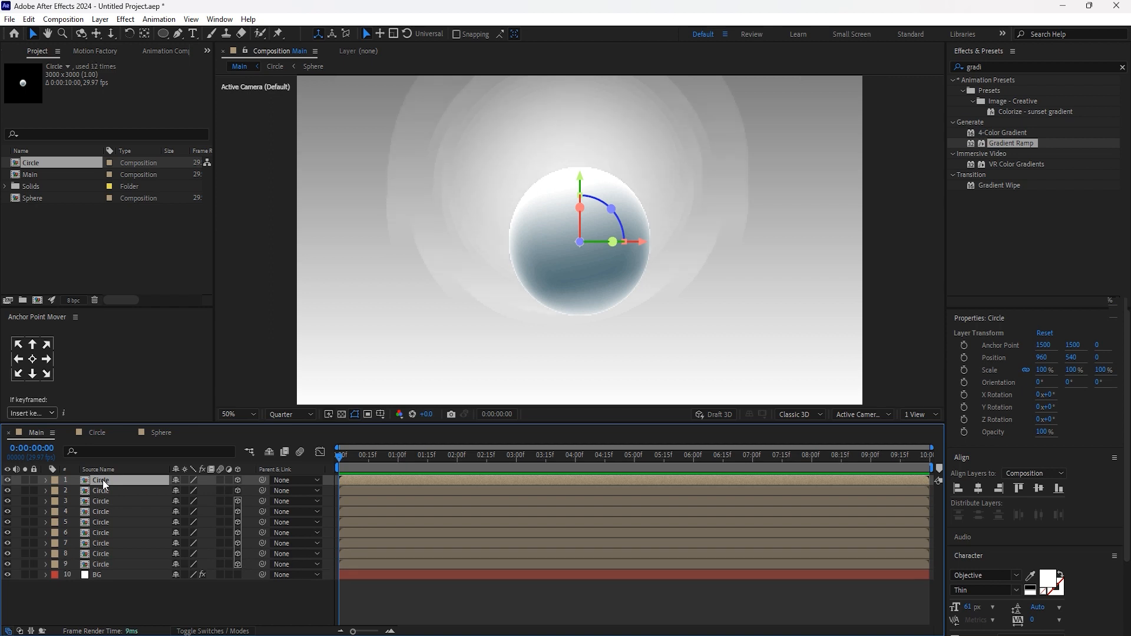
scroll(133, 571, down, 1)
scroll(133, 571, up, 1)
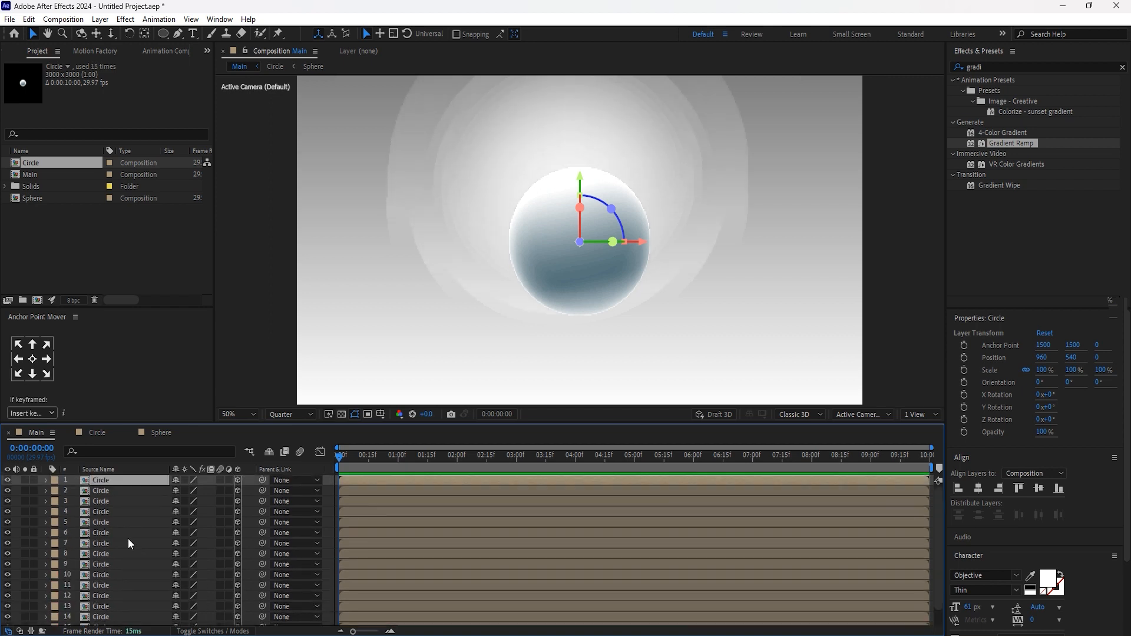
Step: Hide every Circle layer except the topmost one, keeping BG visible
drag(7, 491, 7, 618)
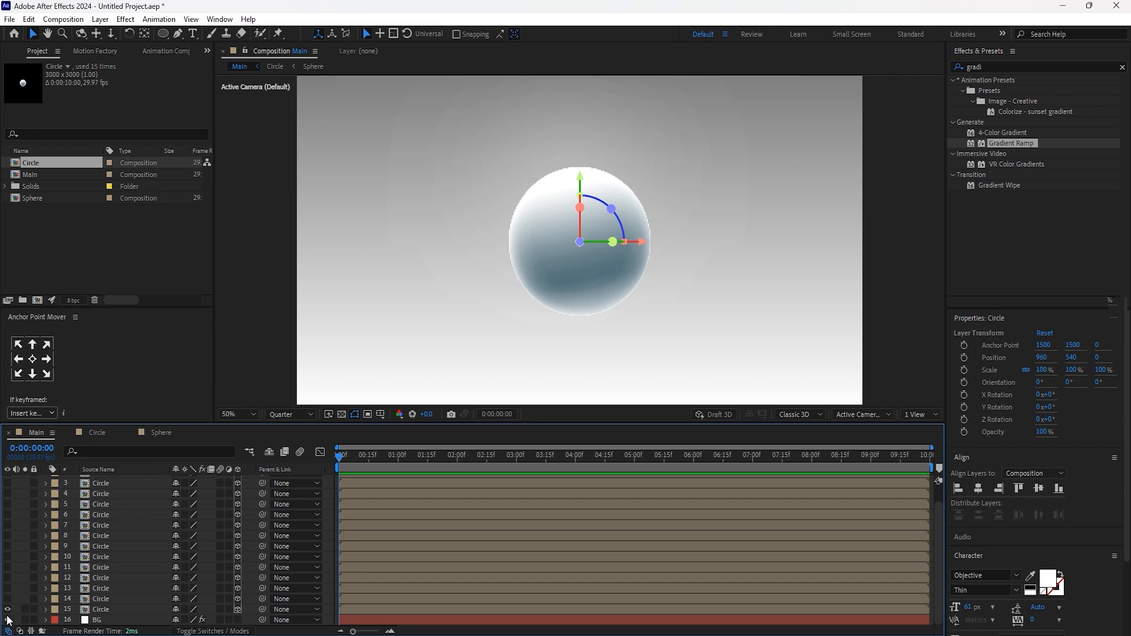
key(F2)
click(7, 610)
scroll(110, 530, up, 1)
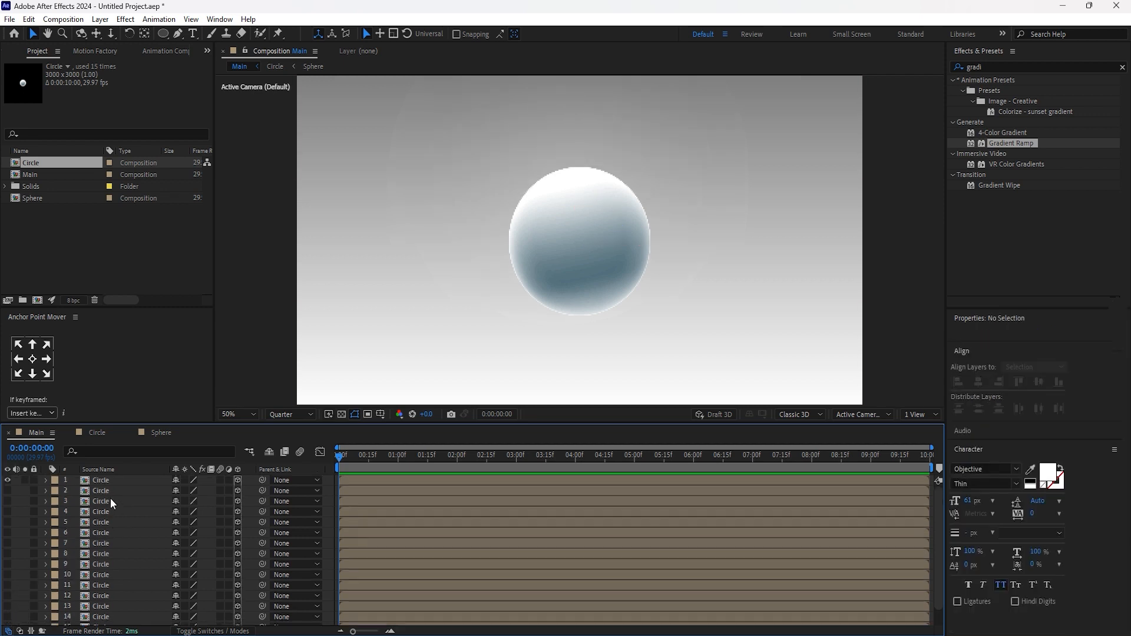
Step: Show the second Circle layer and move its sphere to the lower right edge of the frame
click(100, 491)
click(7, 490)
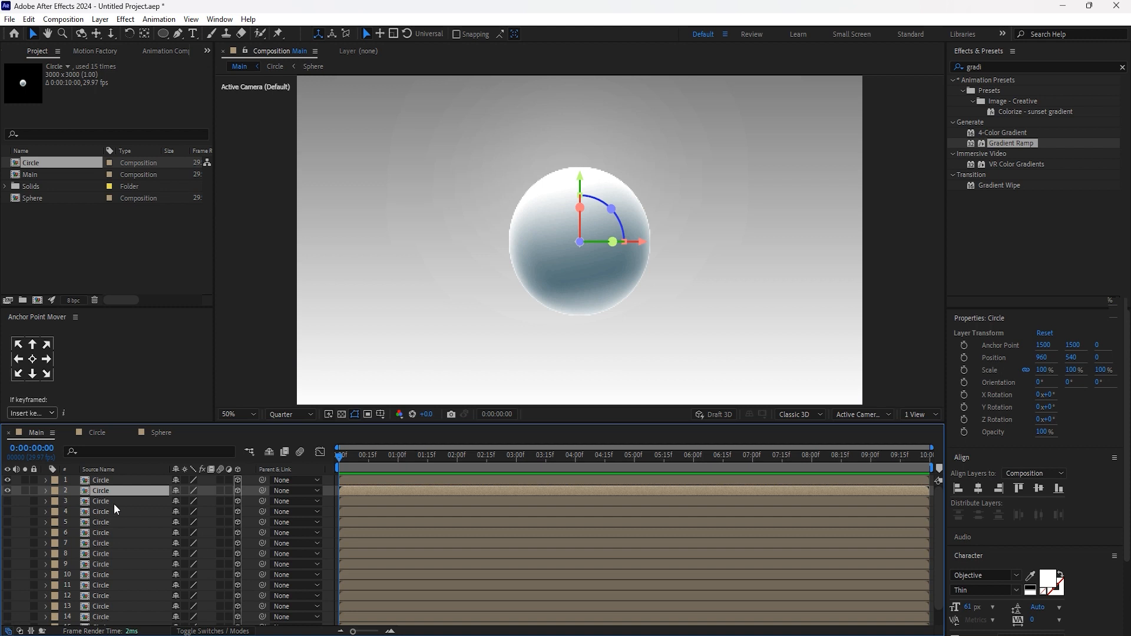
drag(643, 242, 935, 294)
drag(870, 242, 839, 333)
Step: Show the third Circle layer and move its sphere to the frame's left edge, above the center sphere's height
click(119, 503)
key(p)
key(p)
click(8, 502)
drag(642, 242, 368, 253)
drag(305, 242, 309, 183)
click(856, 330)
Step: Fine-tune the second Circle layer's position to about 1920, 700 and the third's to about 4, 468
click(102, 492)
drag(841, 330, 843, 289)
click(101, 503)
drag(308, 183, 296, 218)
click(120, 491)
mouse_move(850, 290)
mouse_down()
mouse_move(870, 295)
mouse_move(835, 293)
mouse_move(845, 293)
mouse_up()
key(ctrl+z)
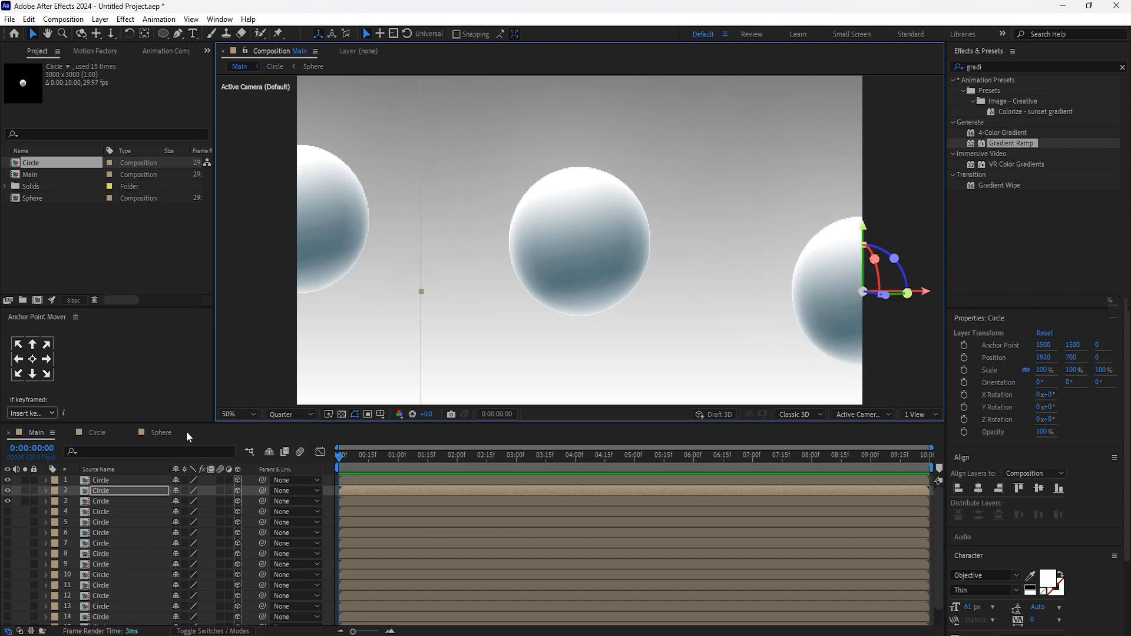
Step: Bring the second Circle layer's sphere nearer with a Z position of -468, then shift it back to the frame's right edge at X about 1753.5
click(111, 489)
key(p)
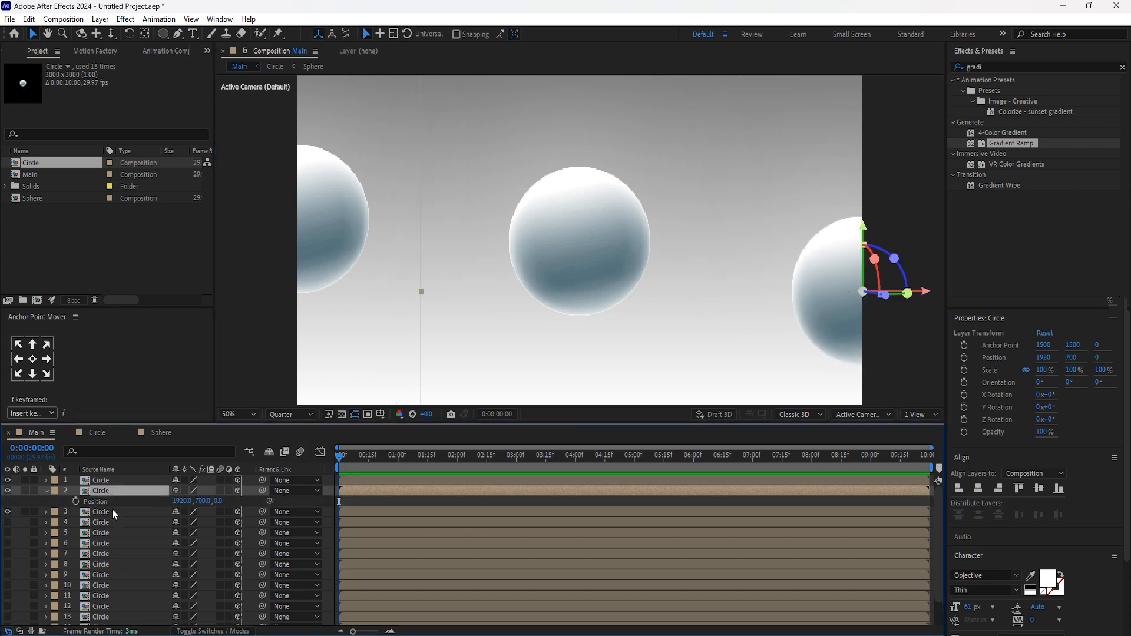
click(110, 510)
key(p)
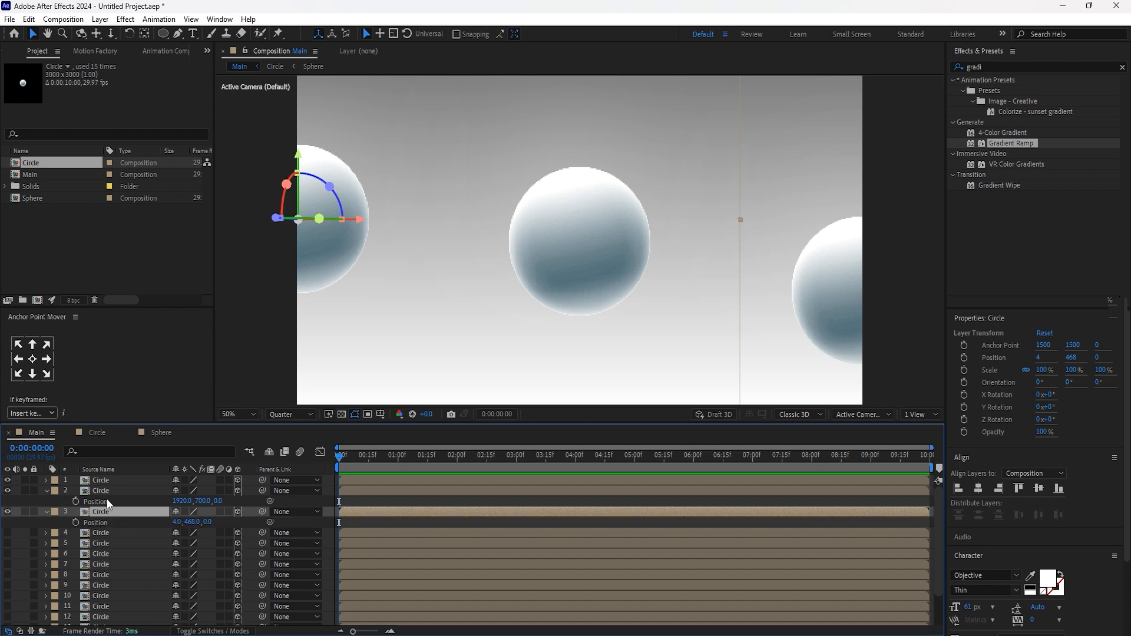
drag(218, 500, 9, 554)
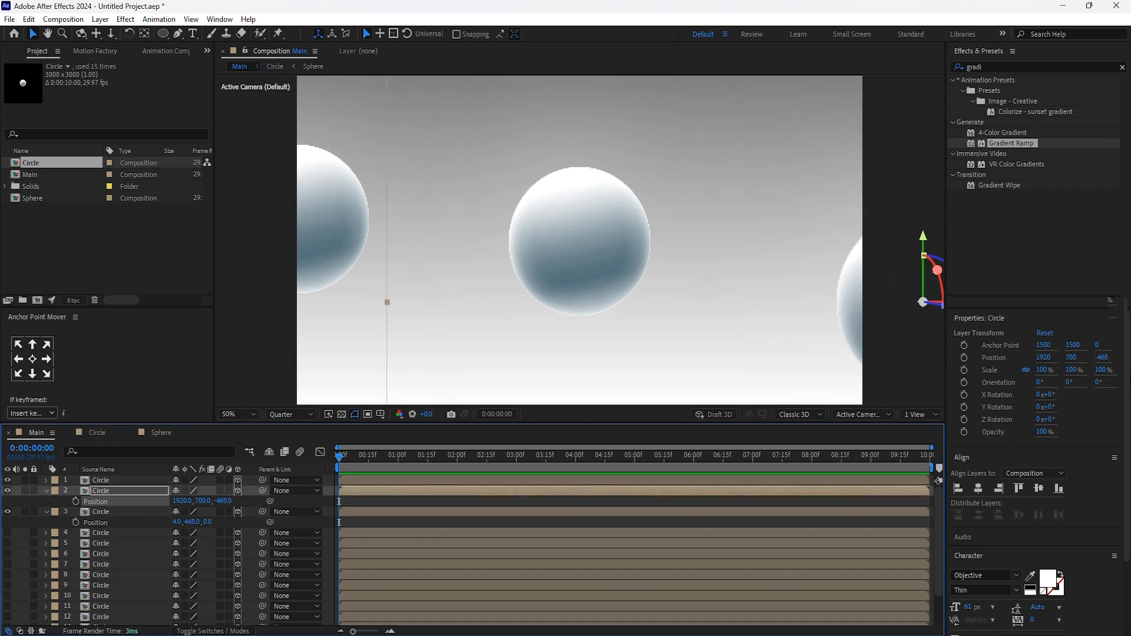
drag(919, 302, 863, 302)
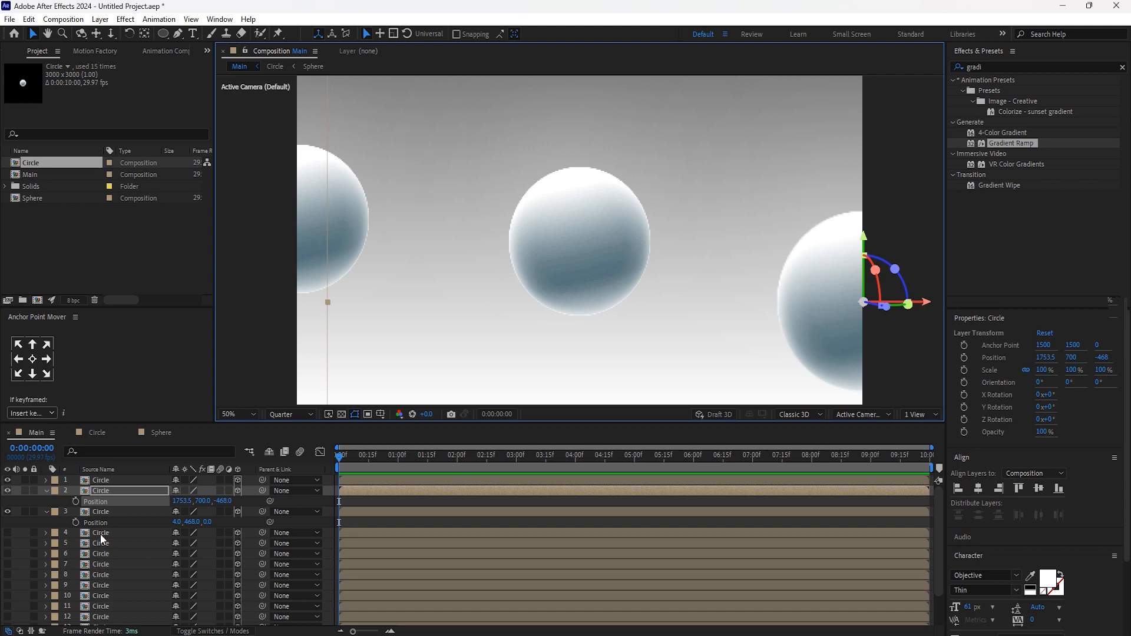
Step: Bring the third Circle layer's sphere nearer and reposition it on the left edge at about 171, 498, -438
click(128, 490)
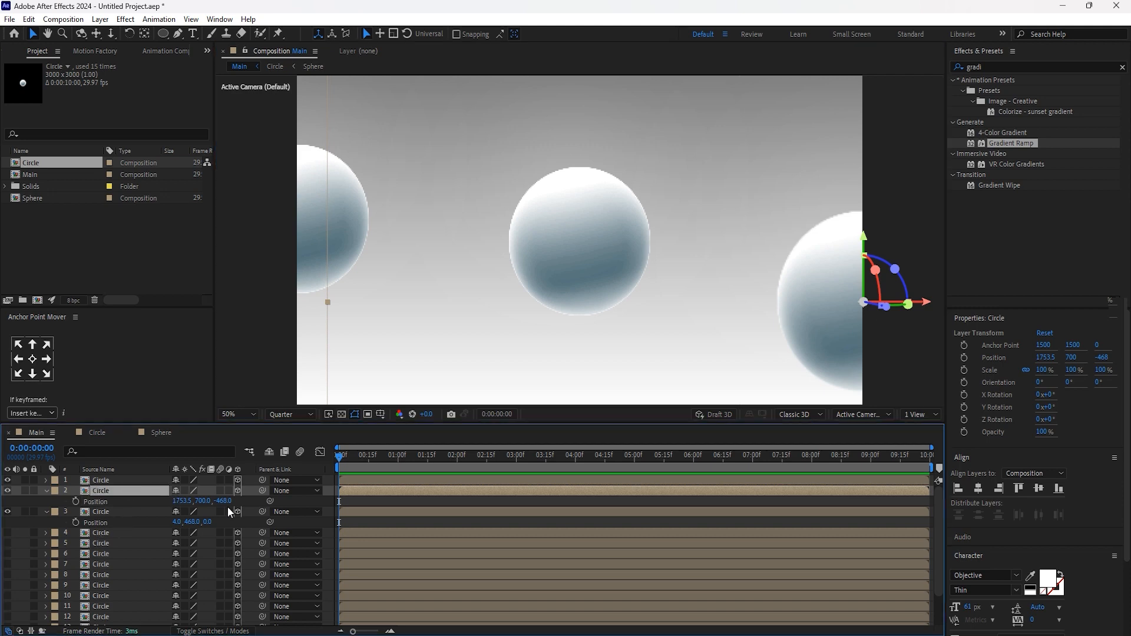
drag(206, 526, 136, 526)
drag(242, 214, 301, 227)
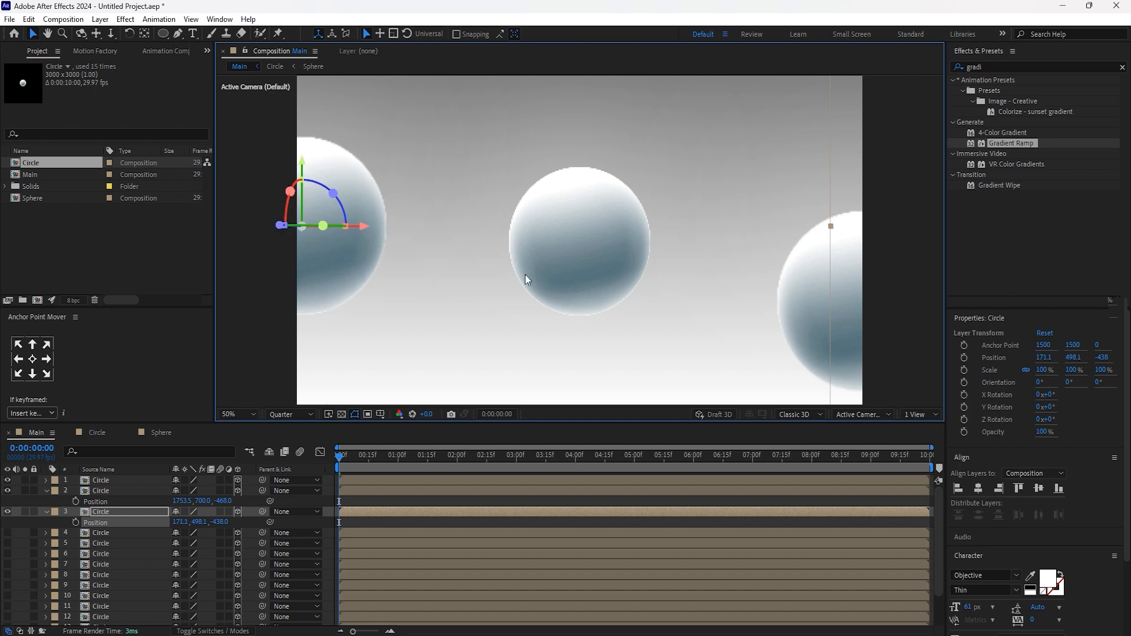
Step: Show the fourth Circle layer, push its sphere back to Z 2384 and place it above and left of the center sphere
click(103, 534)
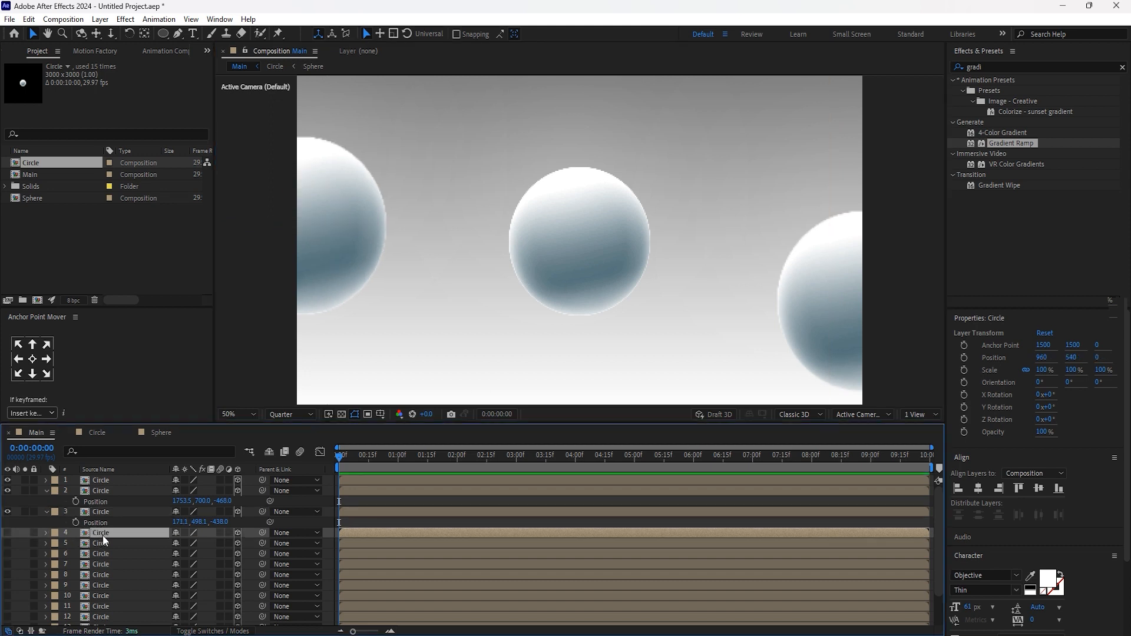
key(p)
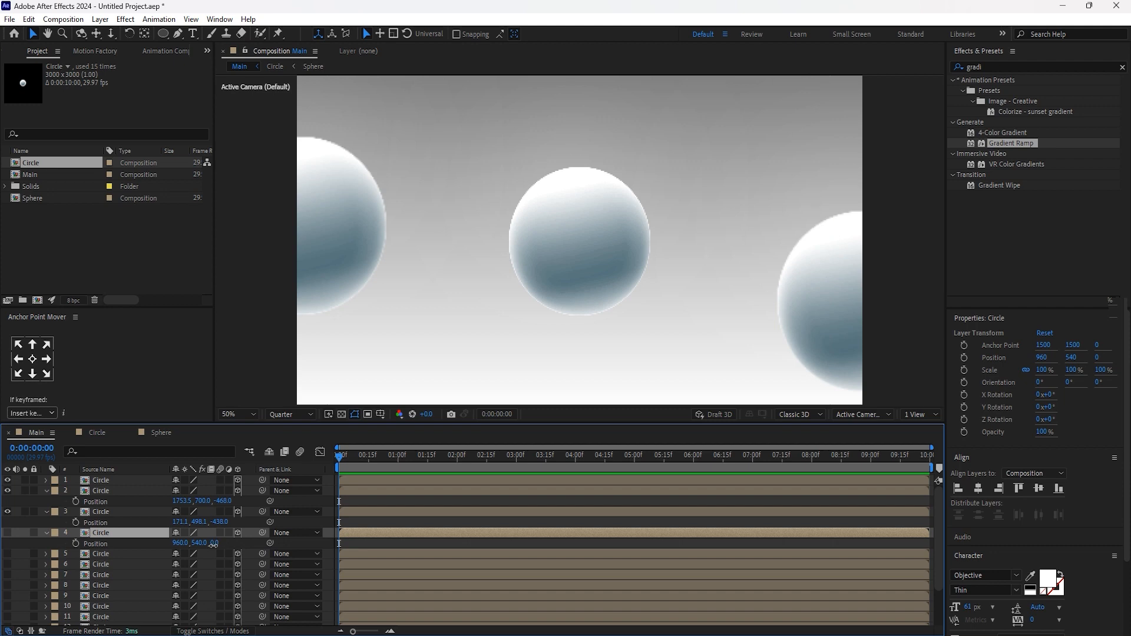
drag(213, 545, 233, 545)
drag(467, 576, 475, 577)
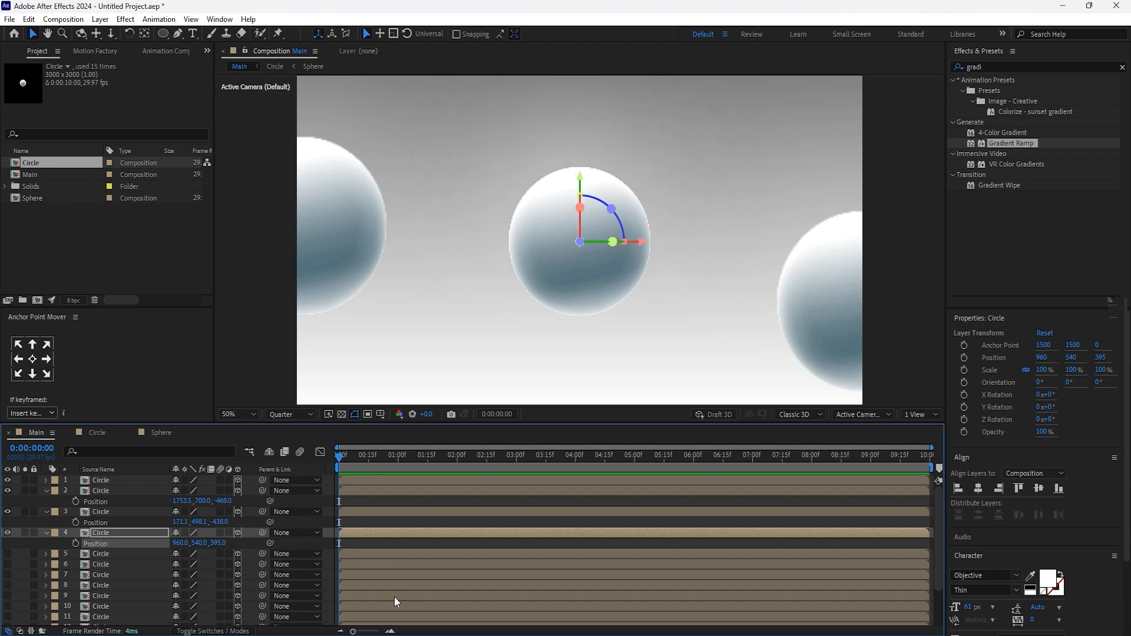
drag(217, 543, 247, 543)
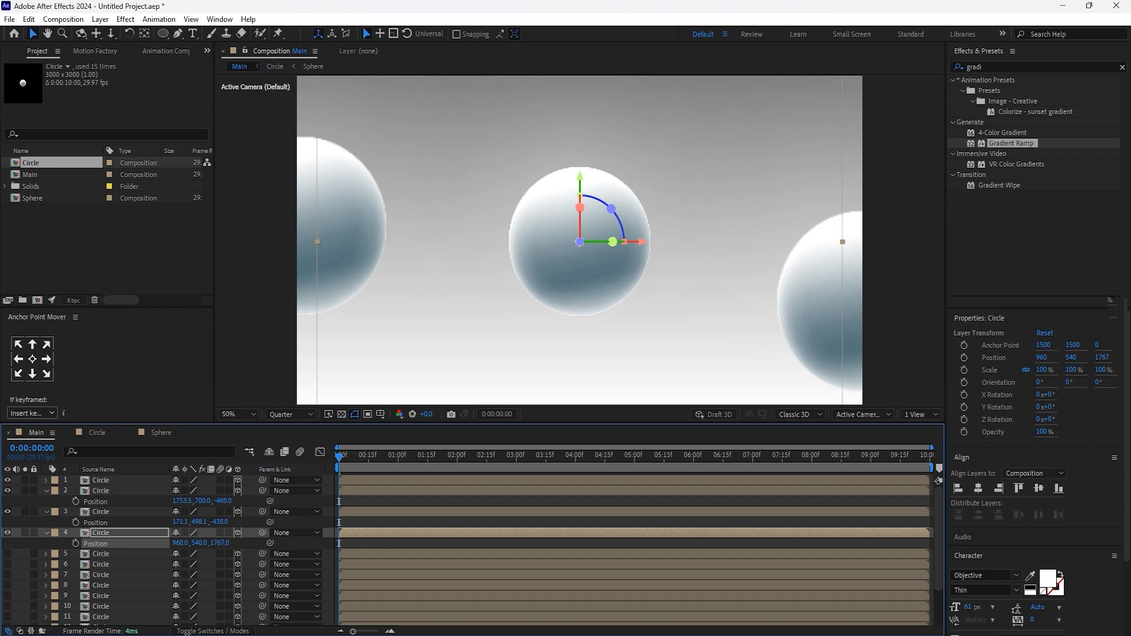
drag(221, 543, 1005, 561)
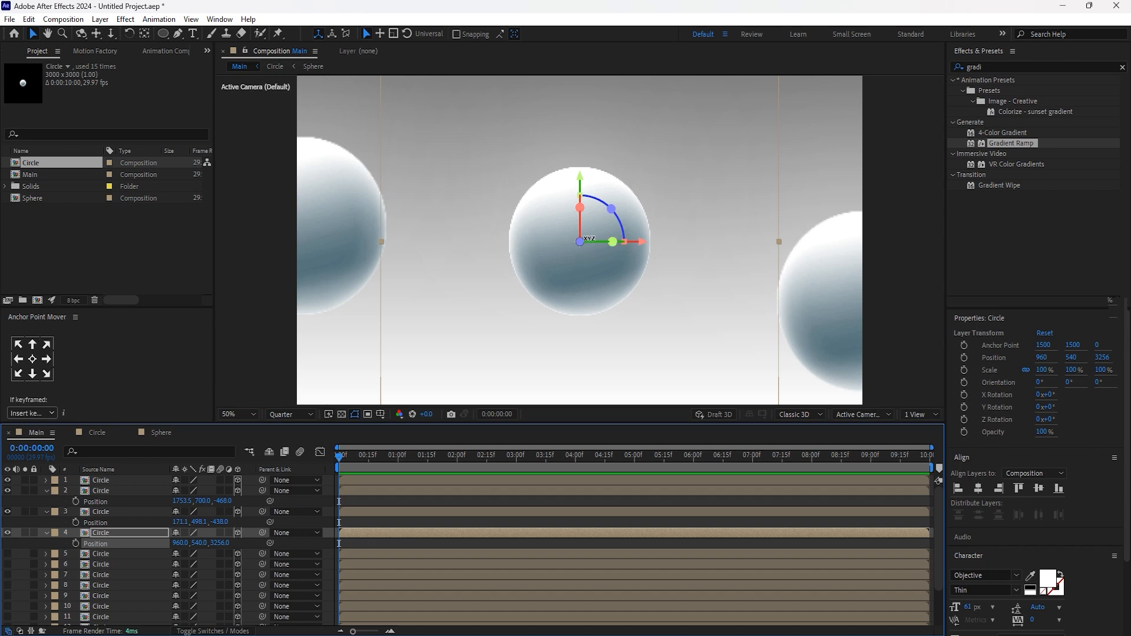
drag(579, 241, 444, 149)
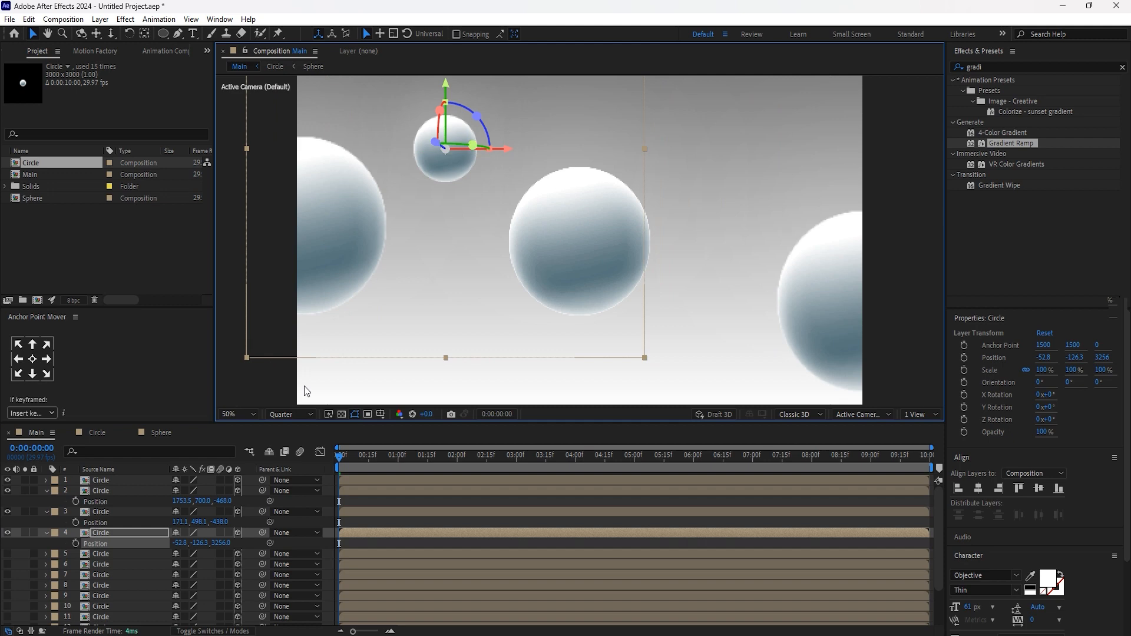
drag(225, 543, 199, 544)
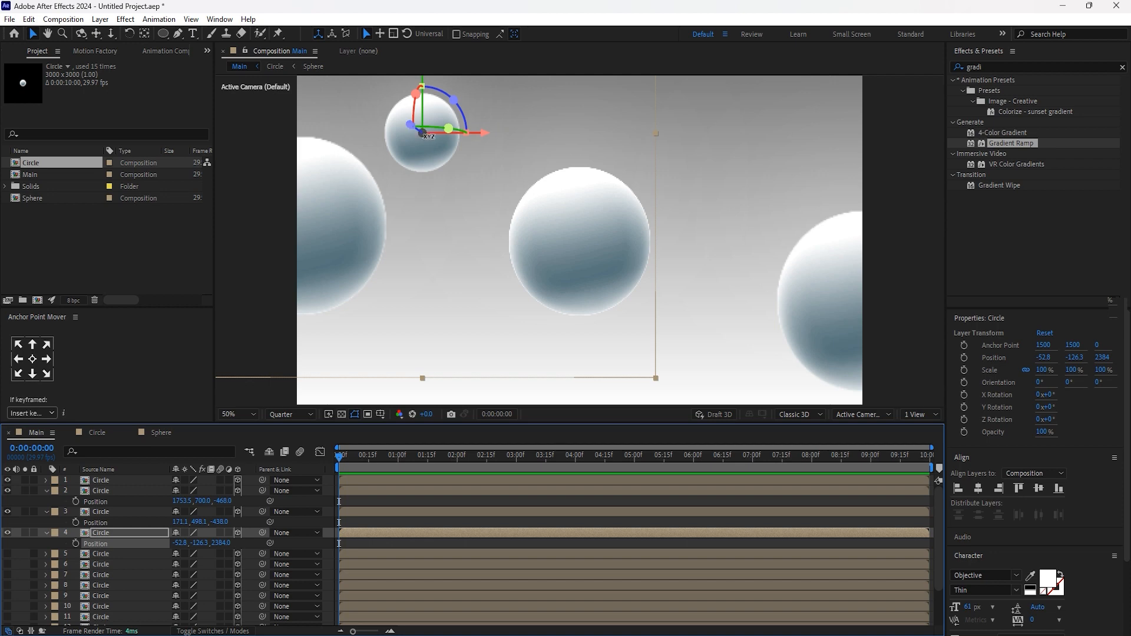
drag(422, 129, 445, 168)
Step: Show the fifth to ninth Circle layers and spread their spheres across the frame, varying Z positions from about -56 to 1966
click(101, 556)
key(p)
scroll(101, 556, down, 2)
drag(214, 522, 230, 525)
click(101, 512)
click(7, 512)
drag(579, 241, 360, 76)
Step: Duplicate a Circle layer and place the tenth to twelfth spheres at the upper right, lower left and bottom center, at Z about 2081, 2927 and 2717
click(7, 533)
key(ctrl+d)
click(7, 565)
click(101, 585)
scroll(101, 575, down, 2)
drag(222, 558, 232, 558)
drag(580, 241, 560, 371)
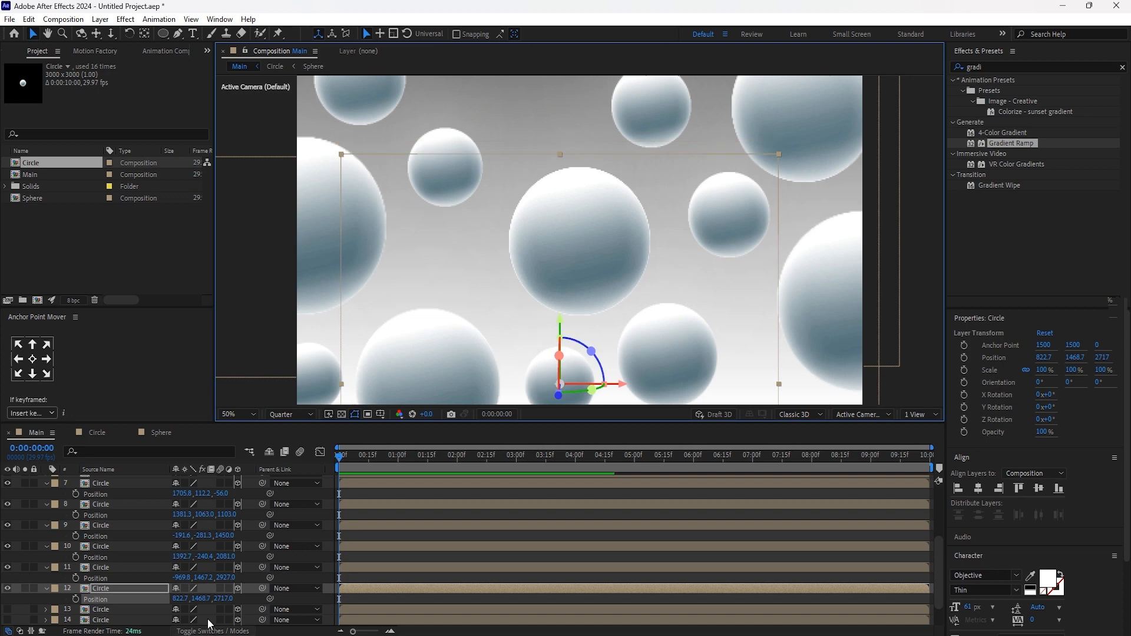
Step: Fill the remaining gaps in the frame with further small Circle spheres, at Z positions between about 2240 and 4864
click(101, 578)
drag(579, 241, 532, 131)
mouse_move(222, 600)
mouse_down()
mouse_move(250, 600)
mouse_move(235, 599)
mouse_up()
drag(532, 131, 544, 135)
click(7, 609)
drag(579, 241, 356, 307)
click(7, 620)
drag(223, 599, 469, 598)
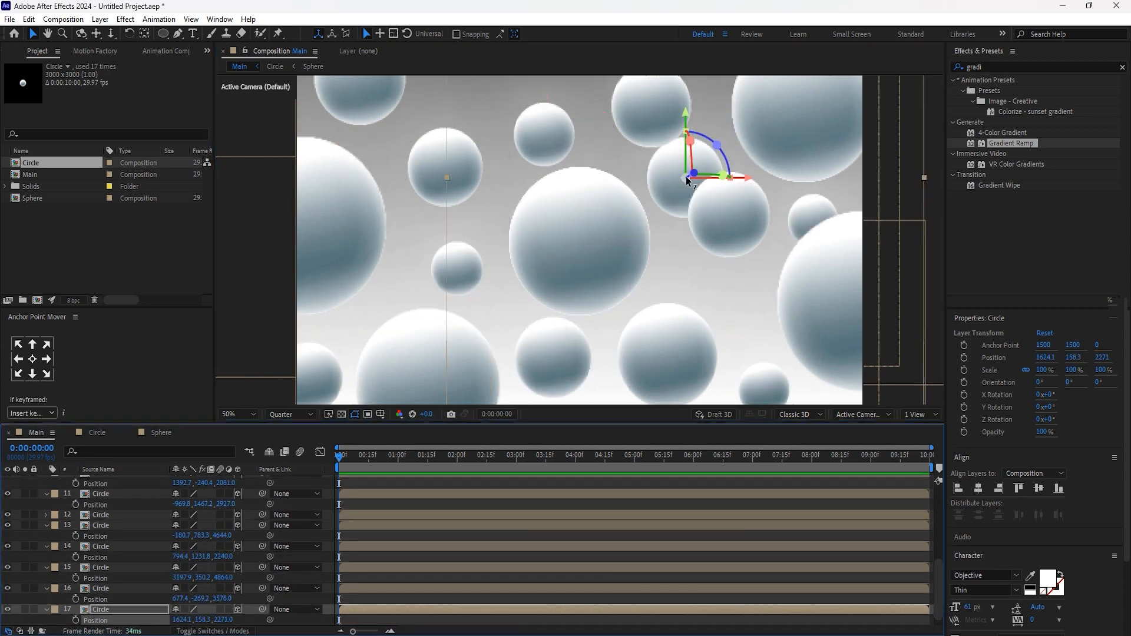
drag(687, 174, 813, 218)
Step: Collapse the revealed Position properties of all layers in the Main composition
scroll(100, 553, up, 5)
key(ctrl+a)
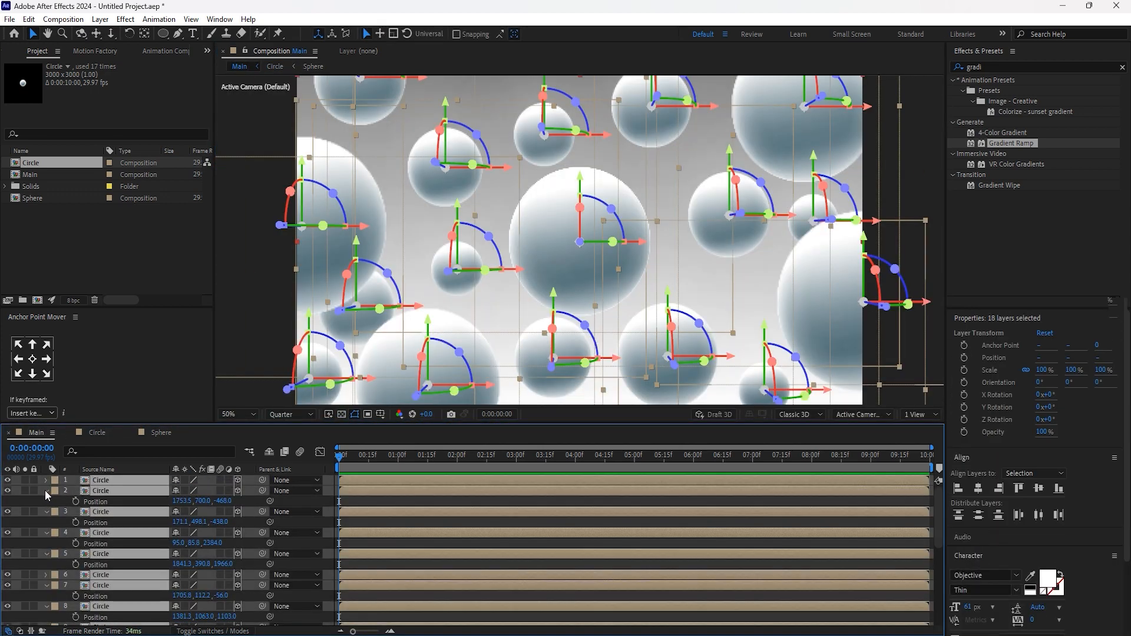
click(45, 490)
click(145, 361)
click(140, 513)
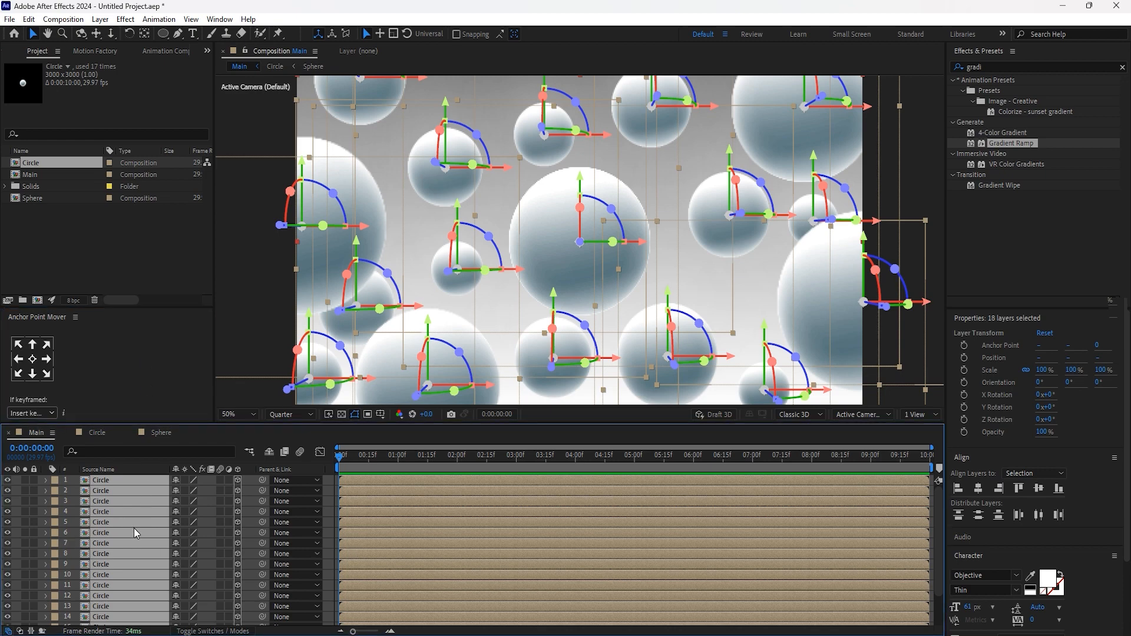
Step: Add a camera to the Main composition and place its layer above all Circle layers
scroll(503, 281, down, 2)
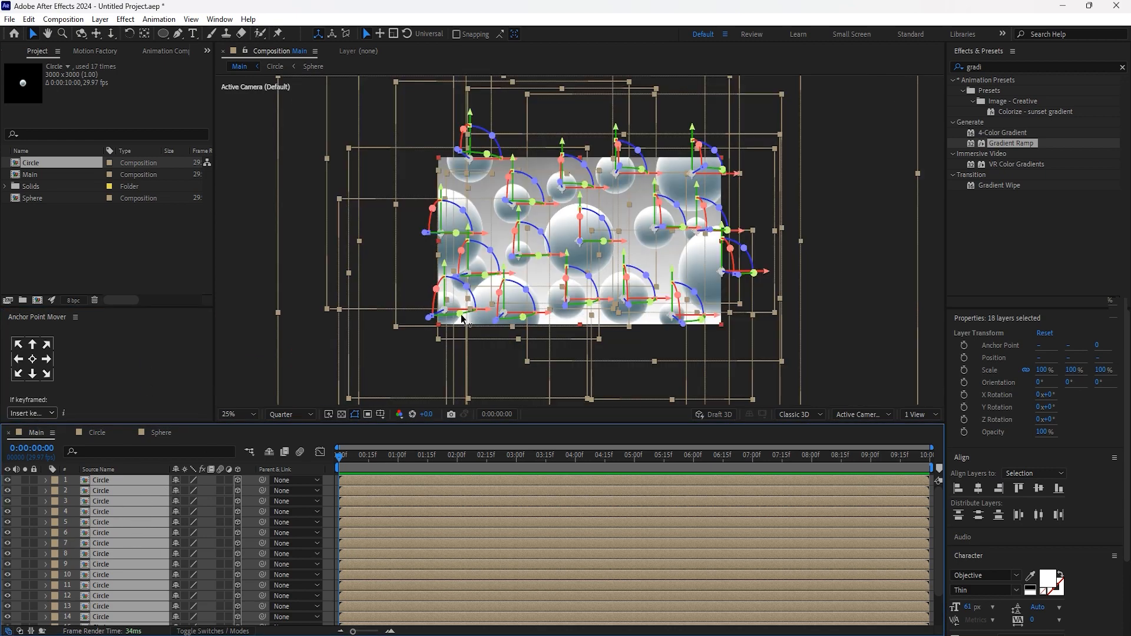
right_click(363, 361)
mouse_move(448, 367)
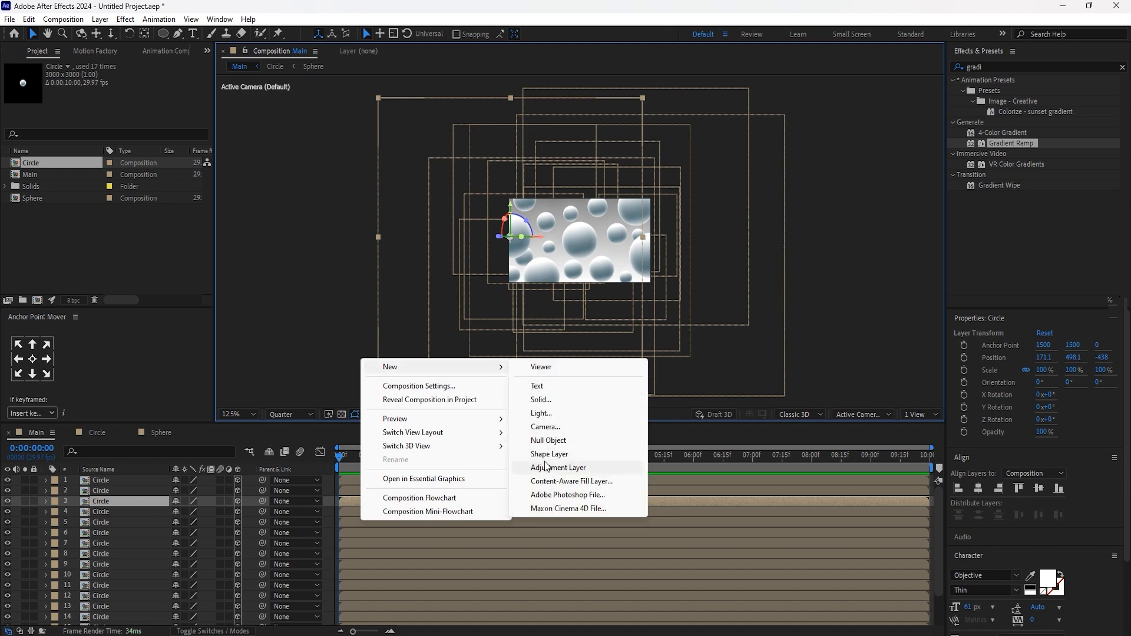
click(545, 427)
click(686, 457)
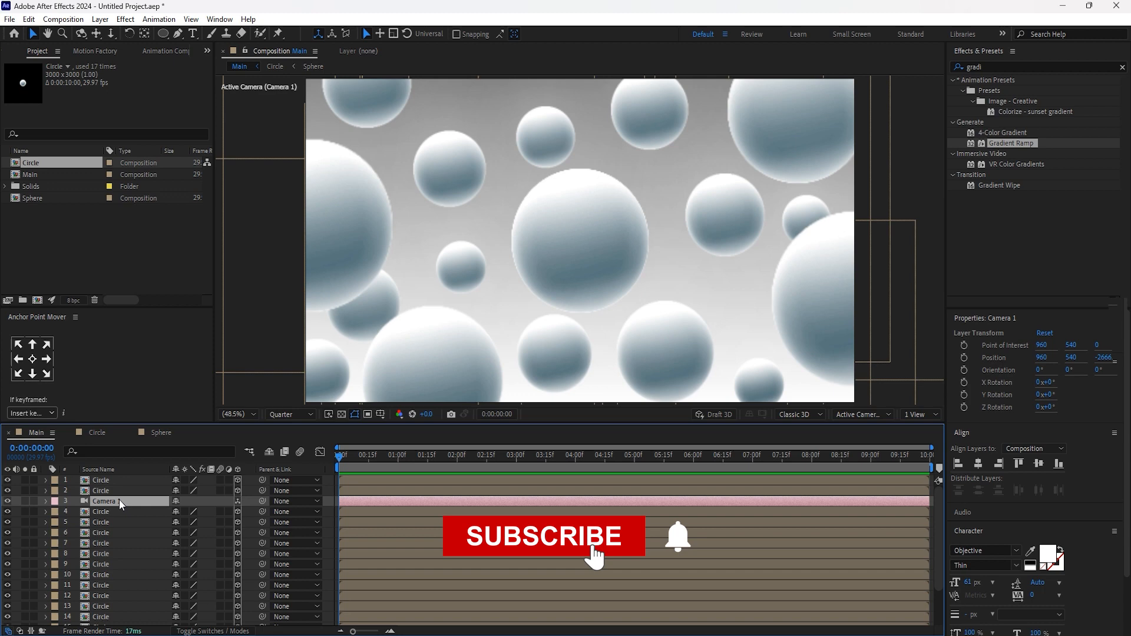
drag(116, 502, 116, 479)
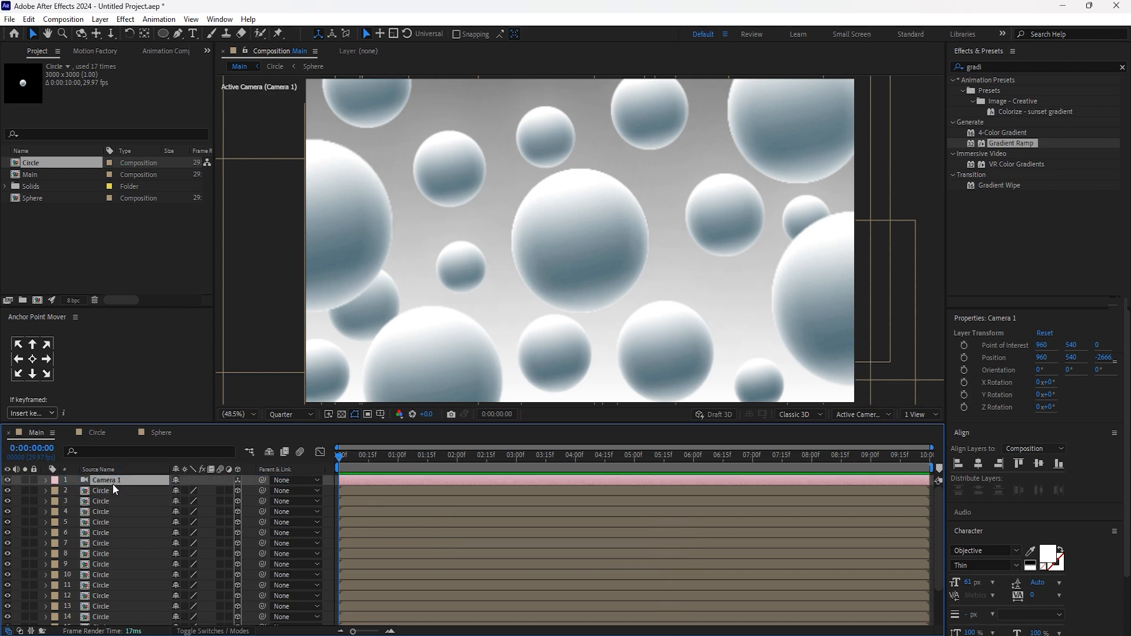
Step: Turn on Depth of Field in Camera 1's options
click(45, 480)
click(56, 502)
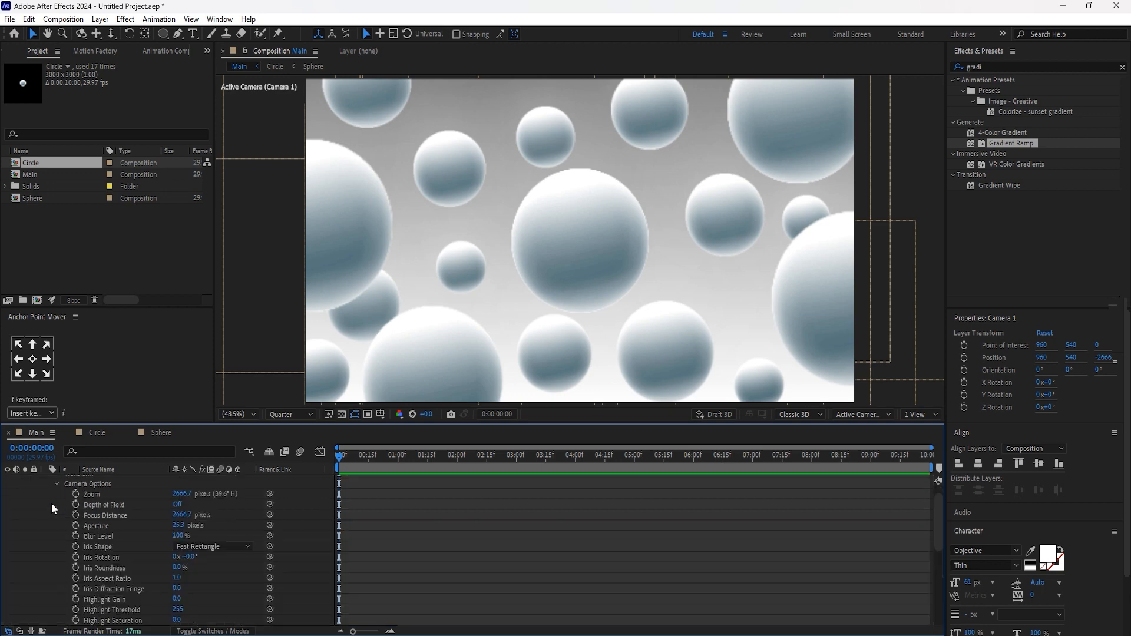
click(177, 504)
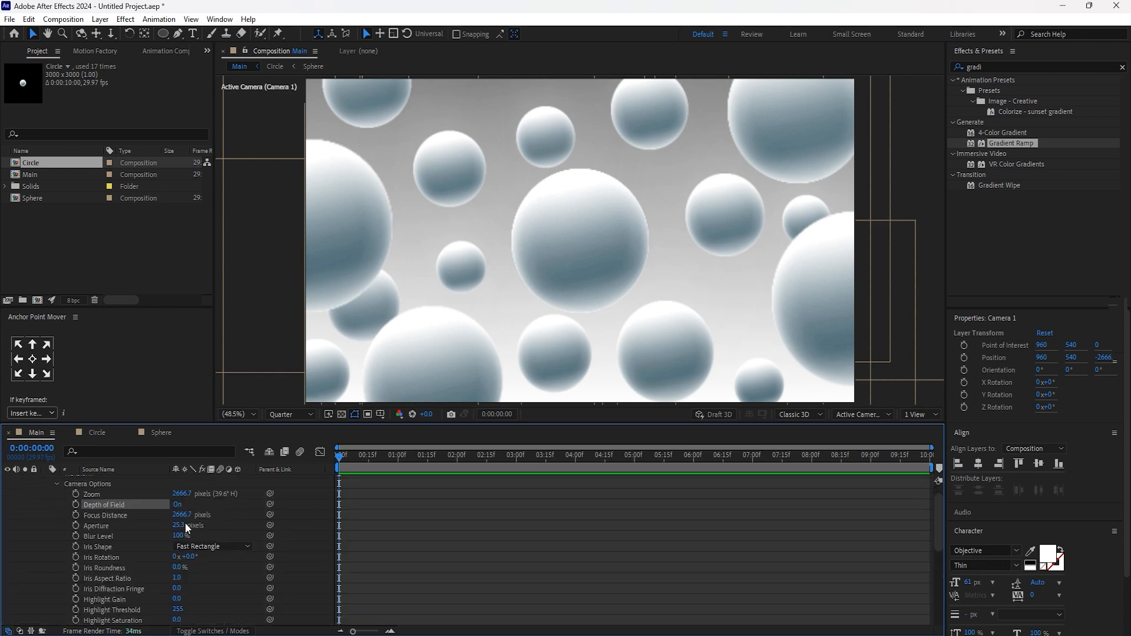
Step: Set the preview resolution to Full and Camera 1's aperture to about 187 pixels
drag(180, 525, 223, 523)
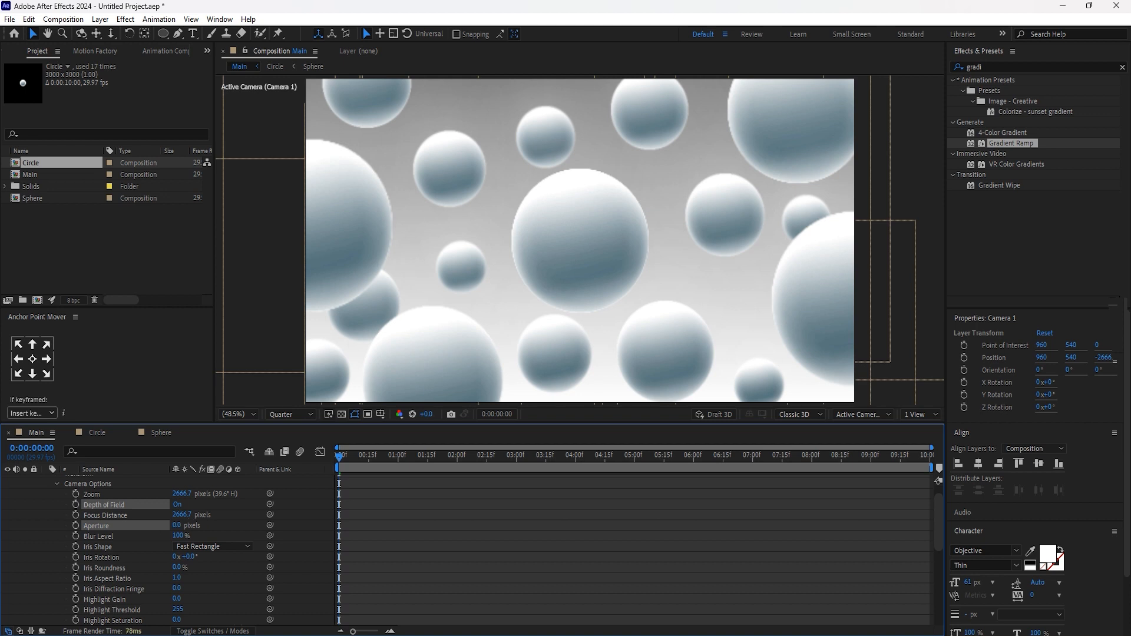
drag(0, 562, 0, 562)
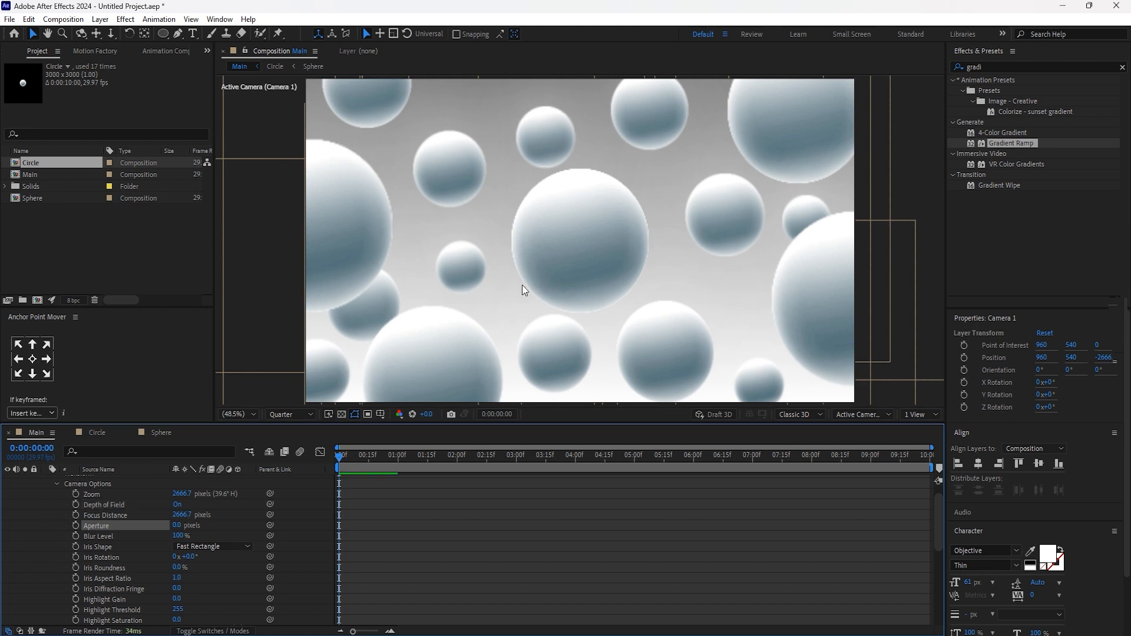
click(291, 416)
click(288, 445)
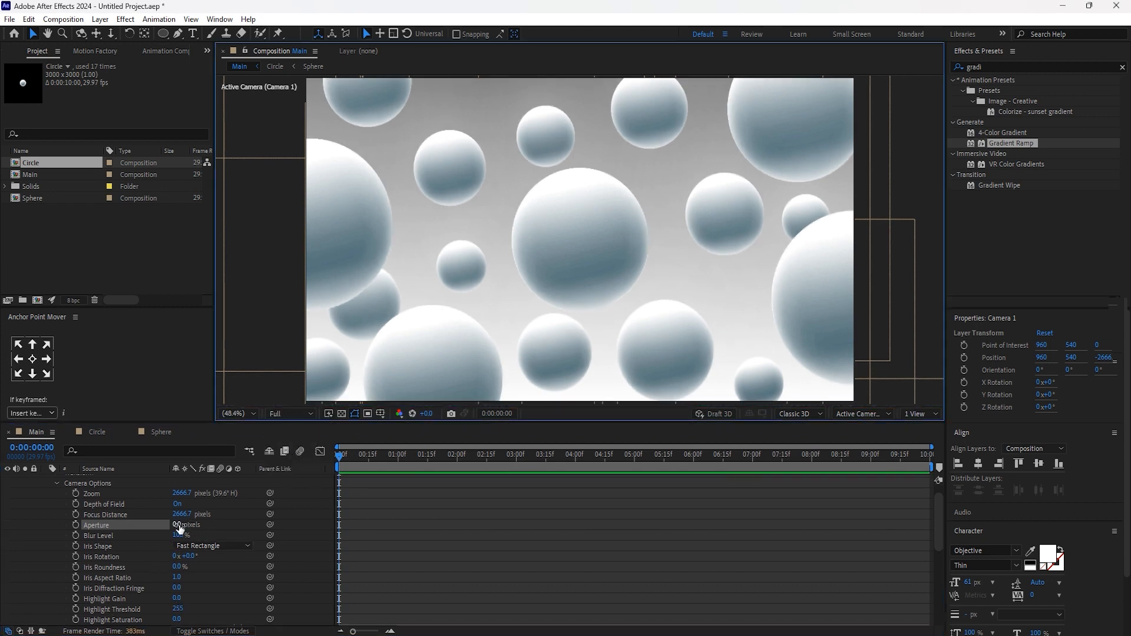
drag(180, 528, 270, 534)
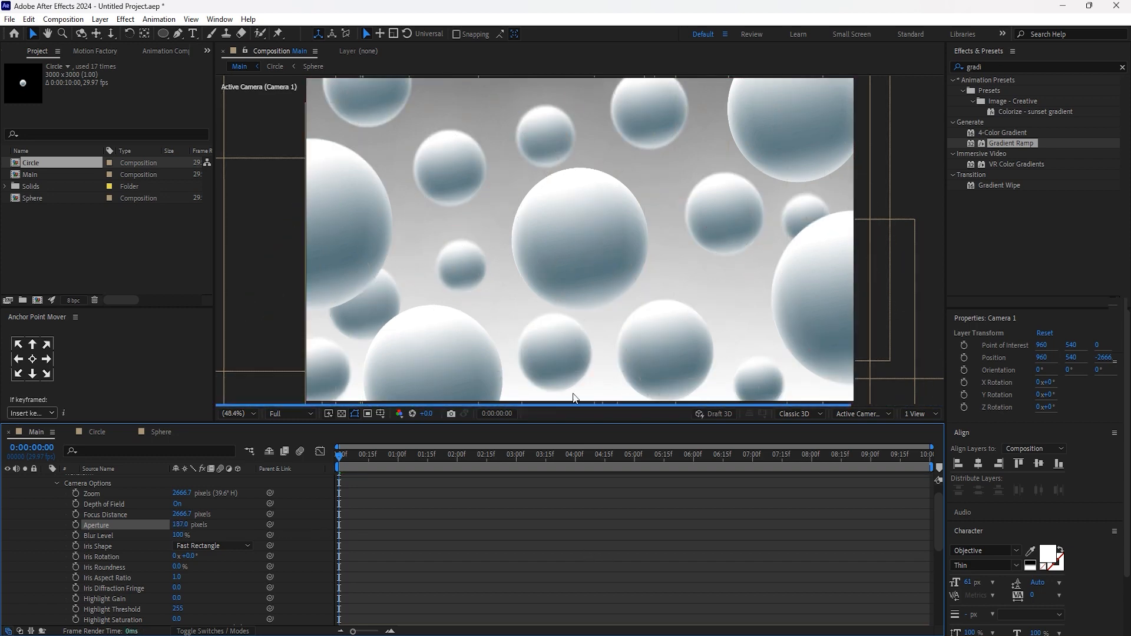
Step: Adjust Camera 1's focus distance to about 2351.7 pixels and its aperture to about 171 pixels
drag(182, 517, 44, 532)
drag(189, 514, 59, 522)
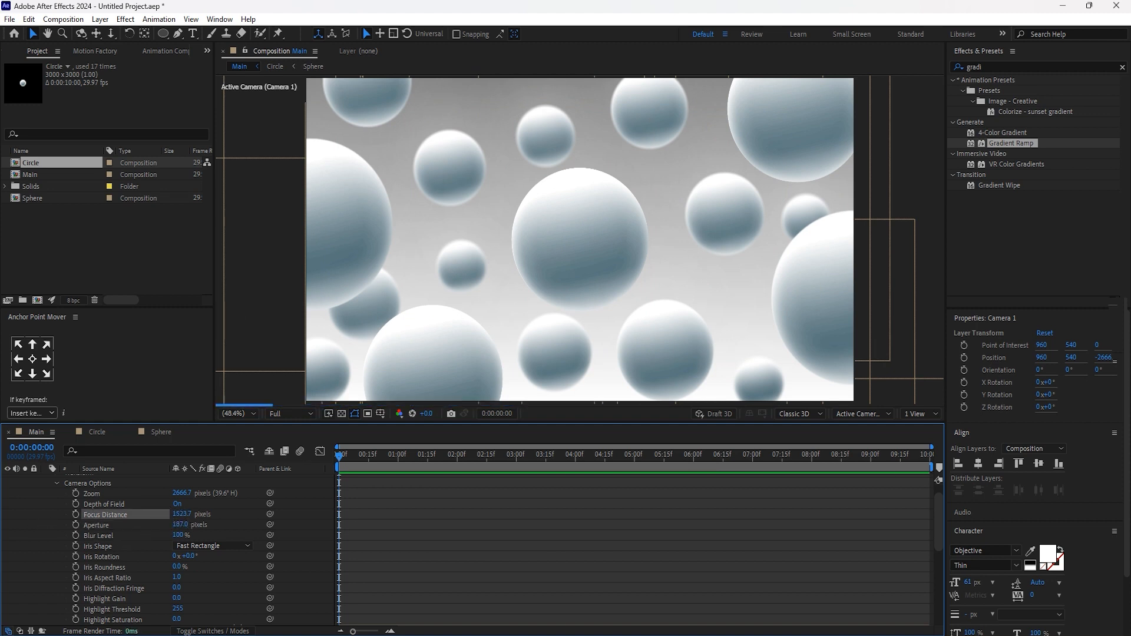
drag(182, 514, 376, 504)
drag(182, 515, 459, 506)
drag(181, 516, 60, 518)
drag(184, 526, 175, 528)
click(559, 569)
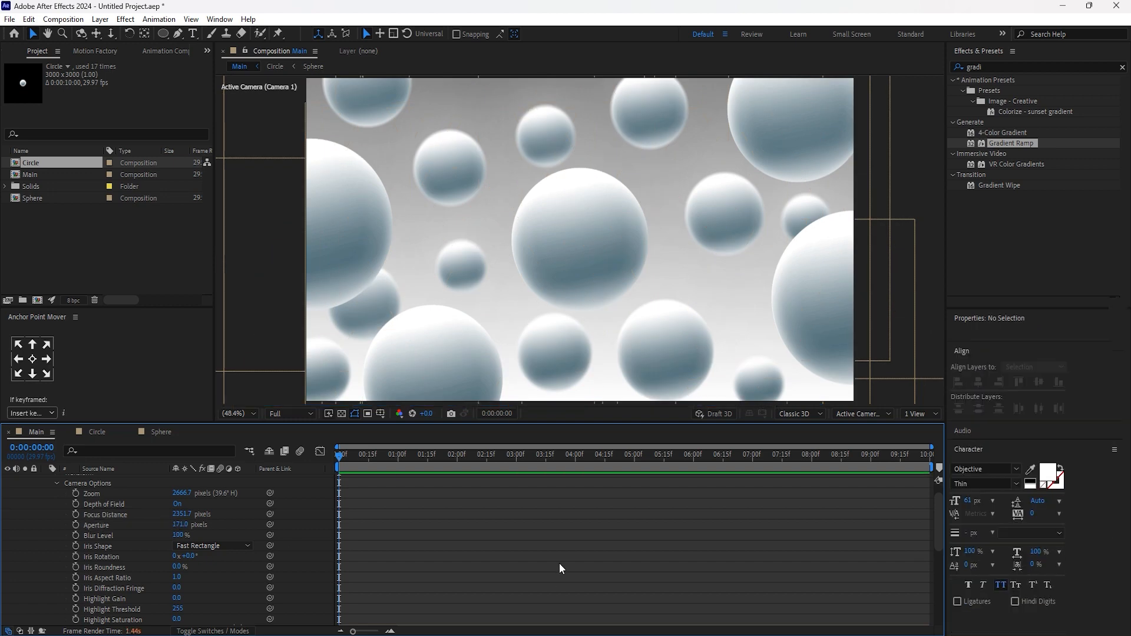
Step: Open the Circle composition and reveal the Sphere layer's Position property
click(157, 432)
double_click(125, 478)
click(108, 538)
click(83, 478)
key(p)
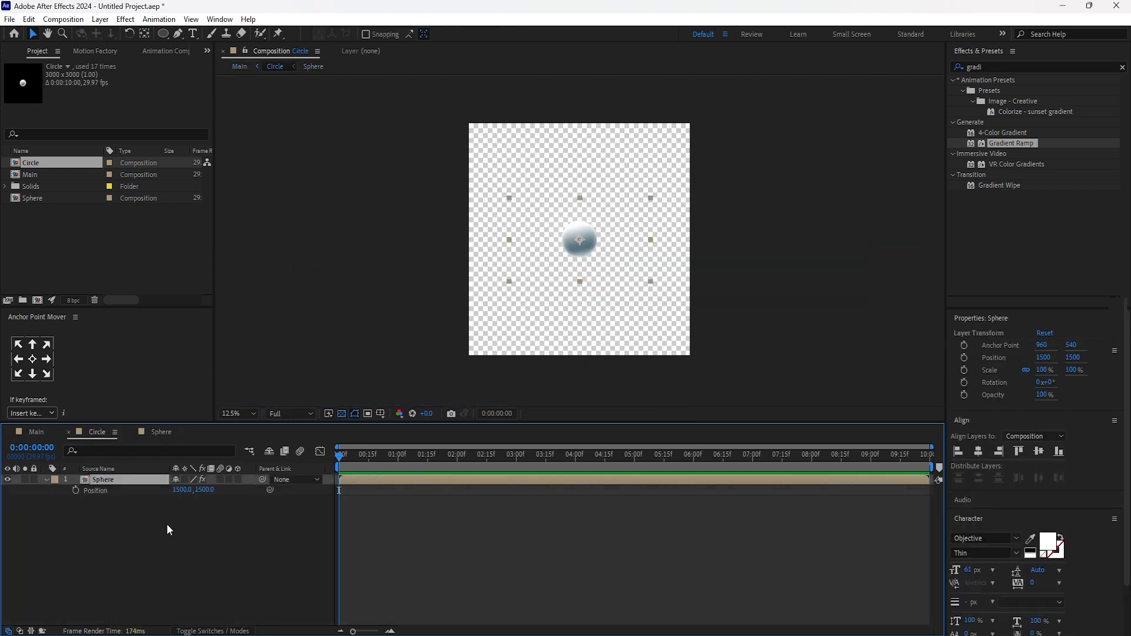
Step: Enable Position keyframing on the Sphere layer at the start and move the sphere up to about 1476, 236 at 0:00:09:29
click(75, 490)
drag(918, 455, 928, 455)
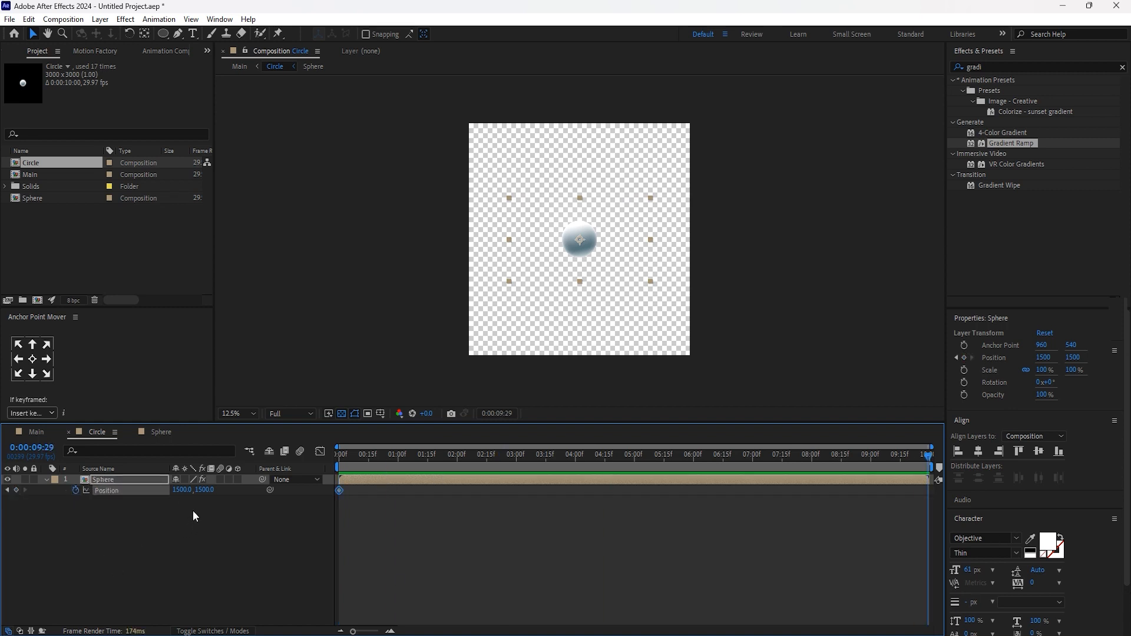
drag(584, 238, 579, 141)
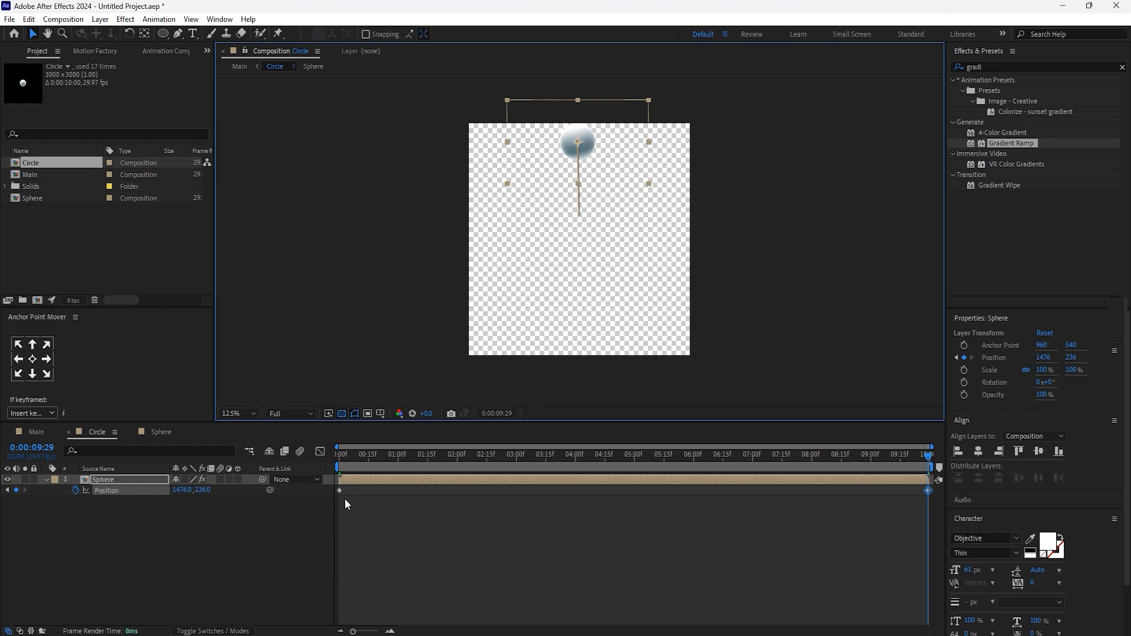
Step: At 0:00:00:00, move the Sphere layer down to about 1452, 2748 and preview the upward motion
key(Home)
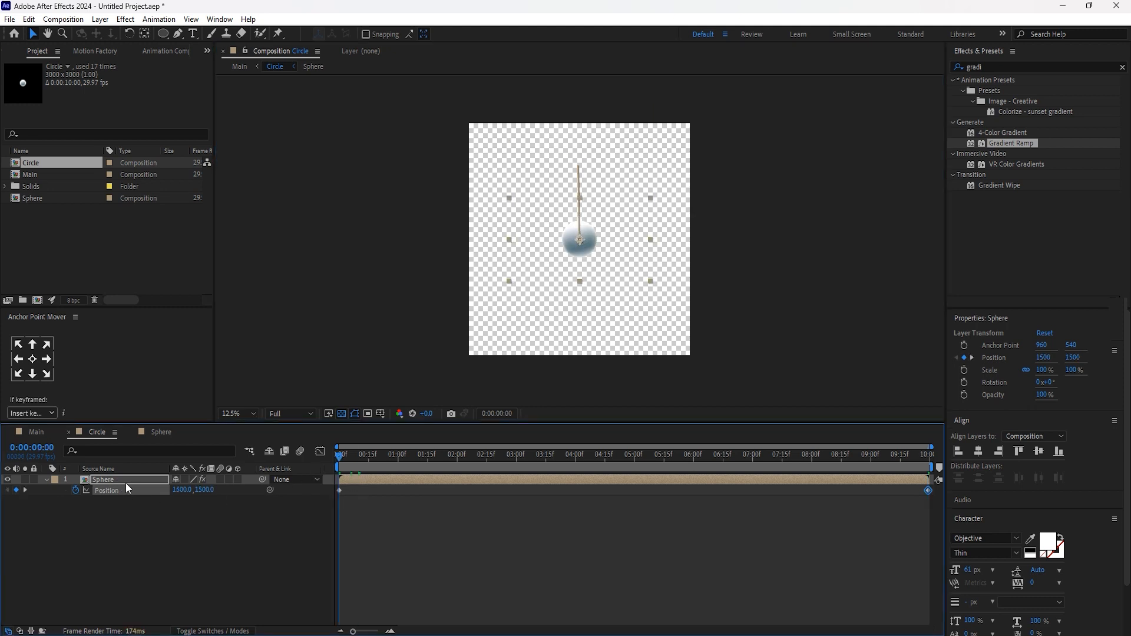
click(125, 482)
drag(579, 239, 575, 334)
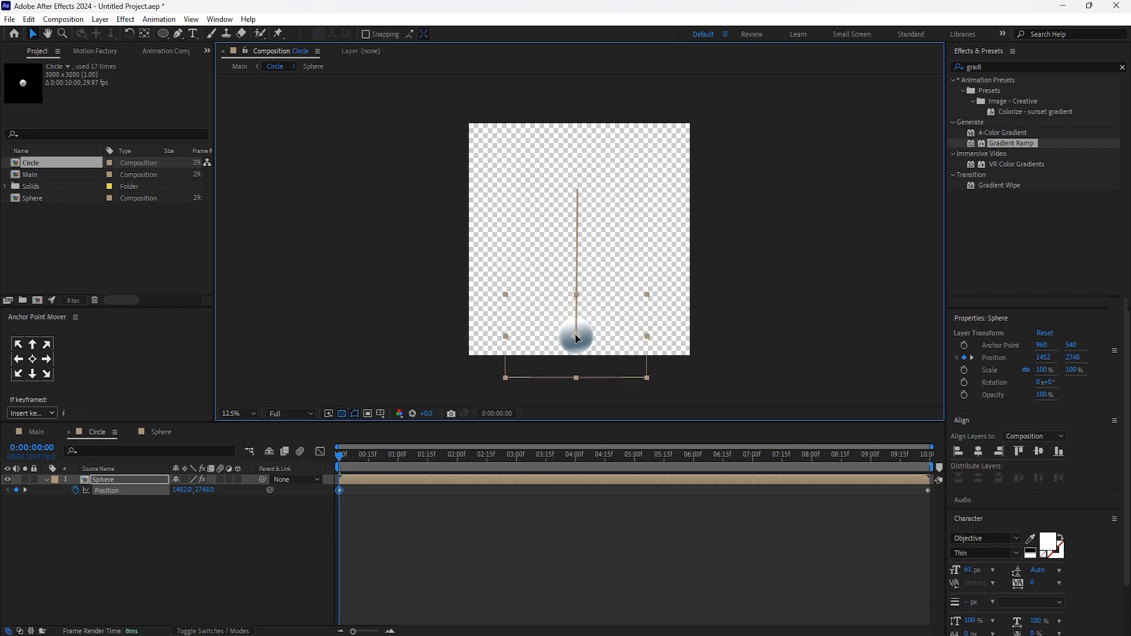
click(484, 563)
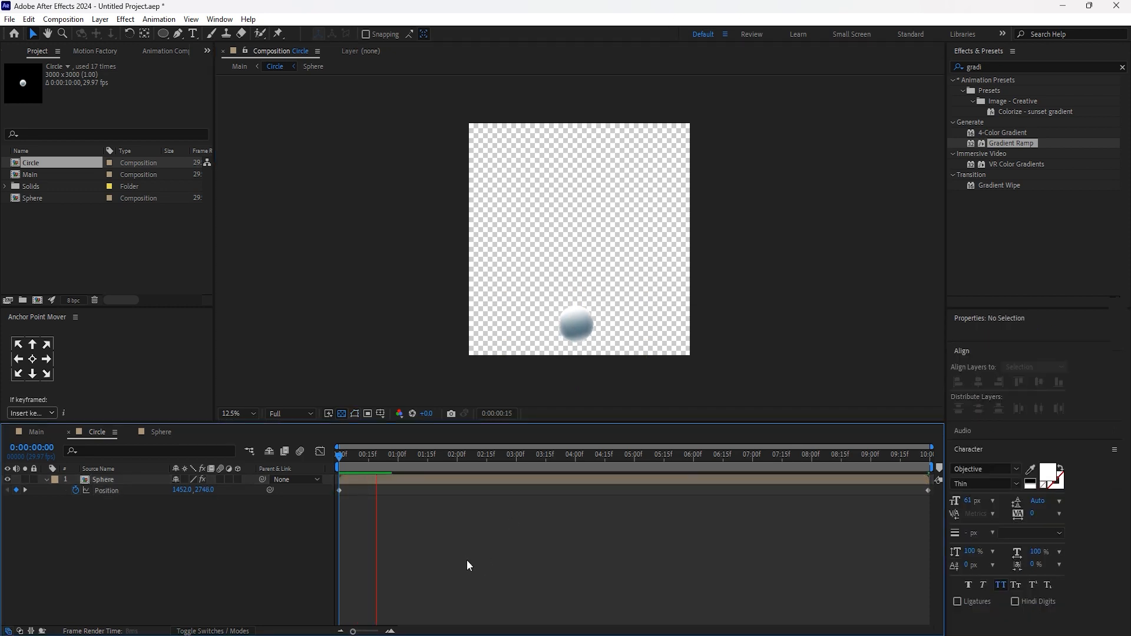
Step: Return to the Main composition, go to 0:00:00:00 and collapse Camera 1's properties
click(30, 432)
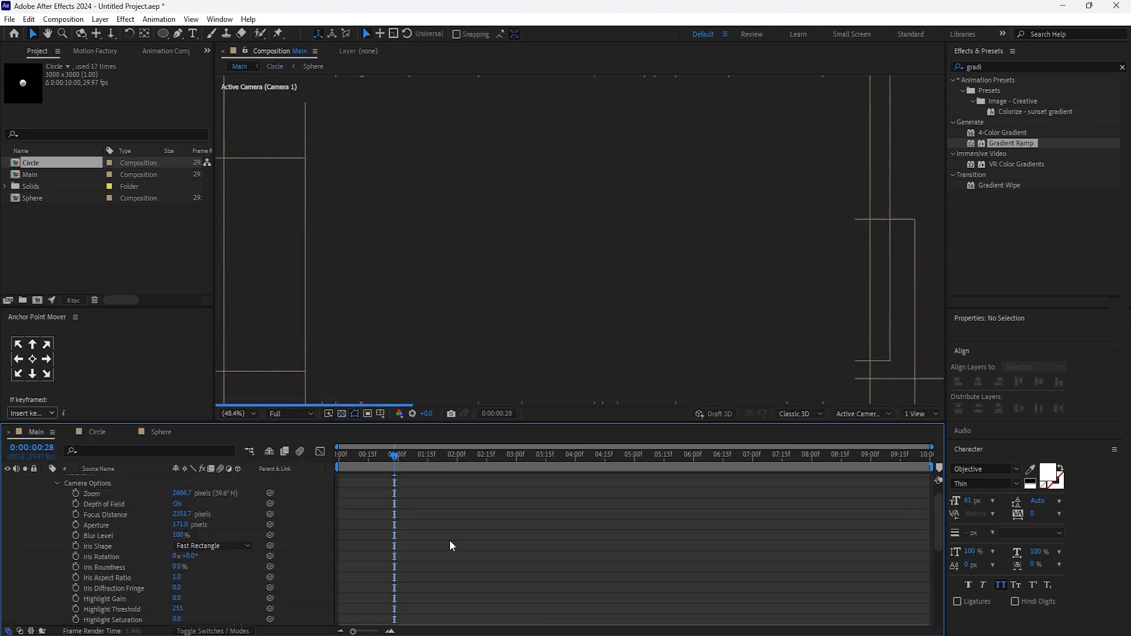
drag(369, 457, 273, 457)
scroll(34, 517, up, 1)
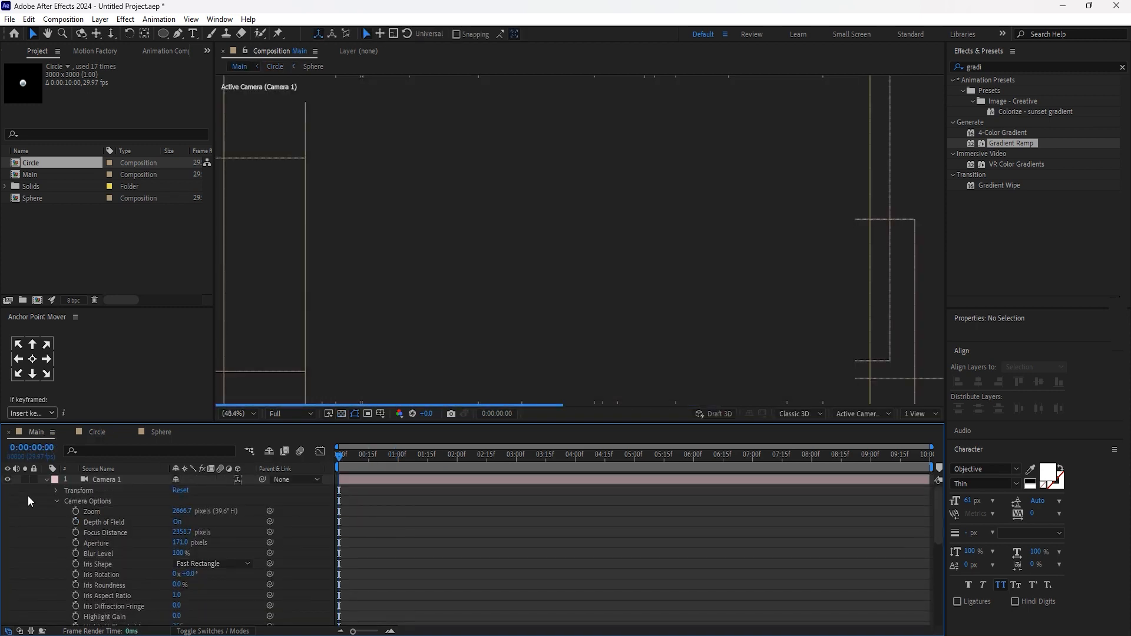
click(47, 479)
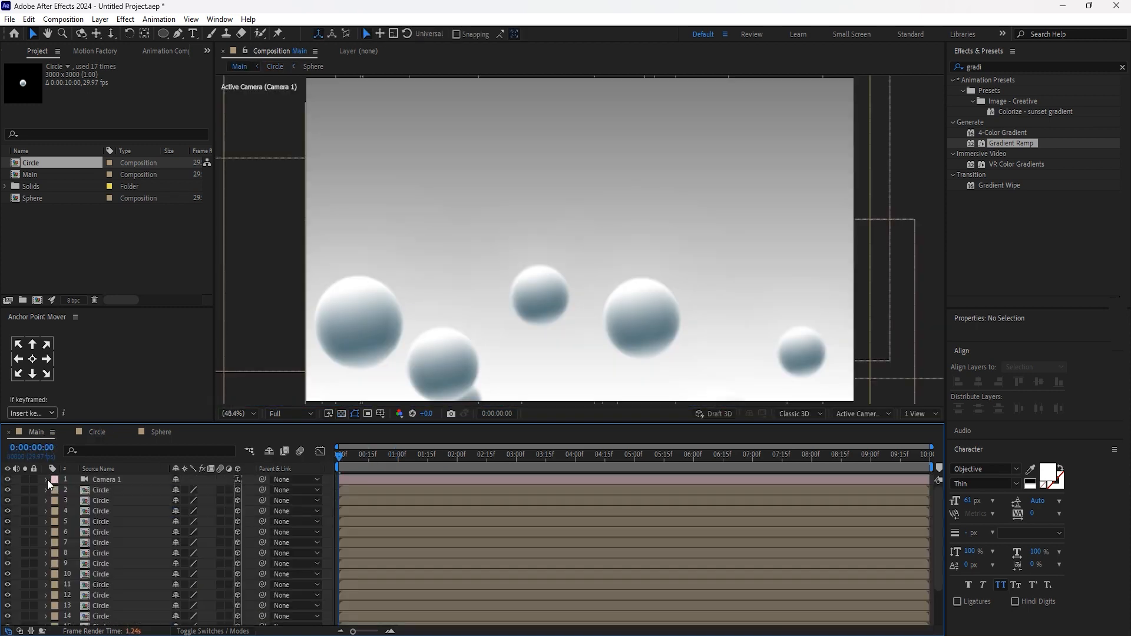
Step: Add an adjustment layer to the Main composition and move it above Camera 1 in the layer stack
scroll(890, 290, down, 2)
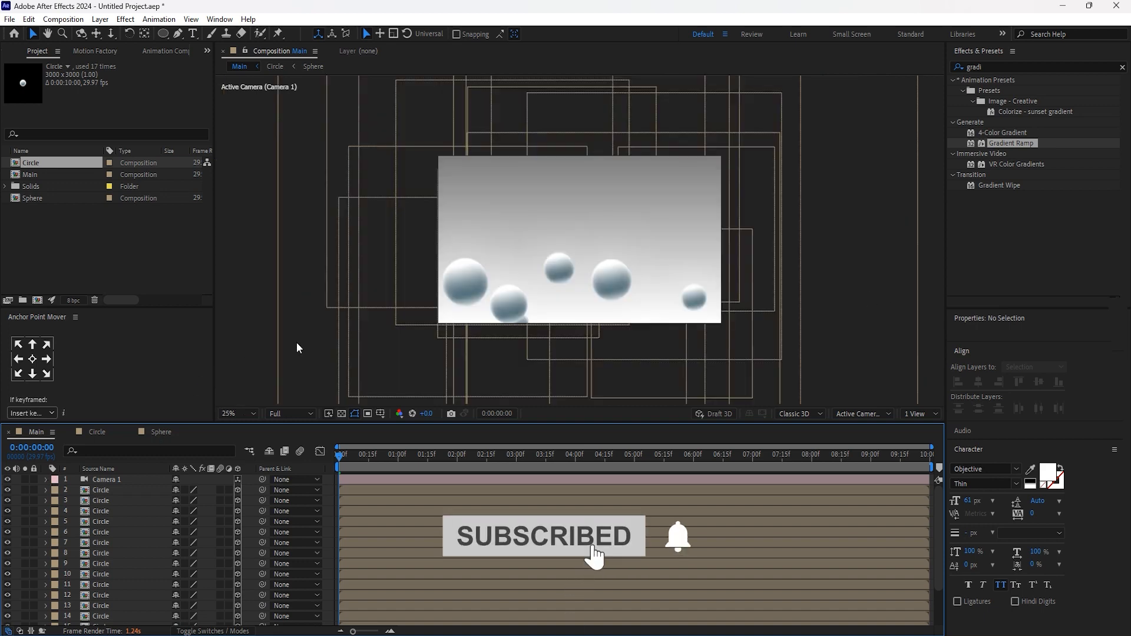
right_click(272, 355)
click(272, 355)
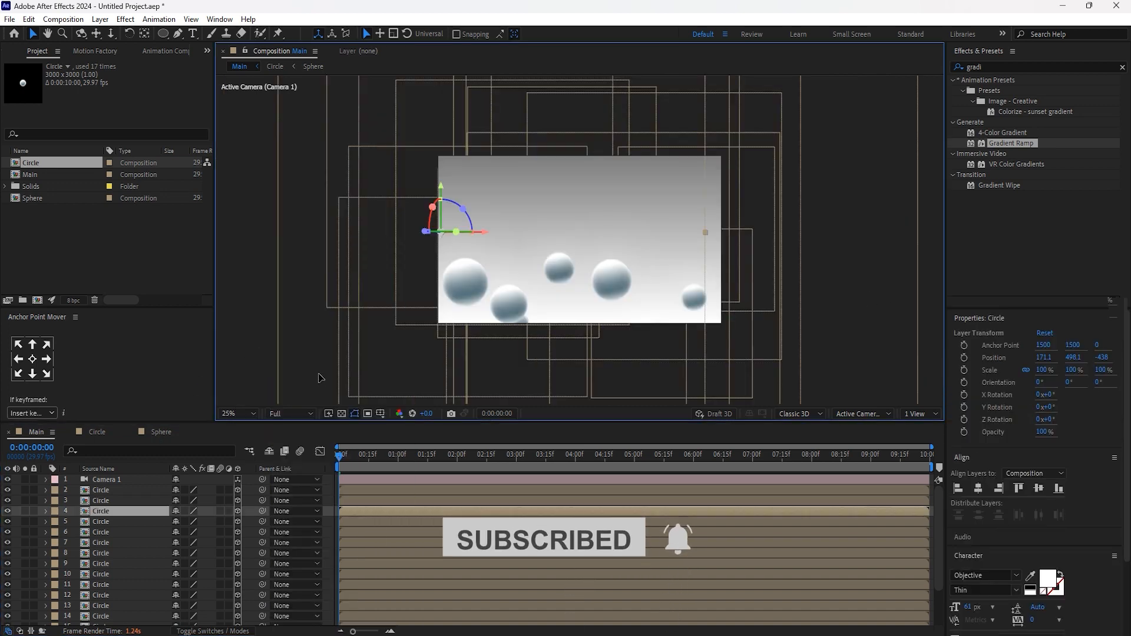
right_click(319, 378)
click(248, 363)
scroll(357, 355, down, 1)
right_click(348, 361)
mouse_move(389, 369)
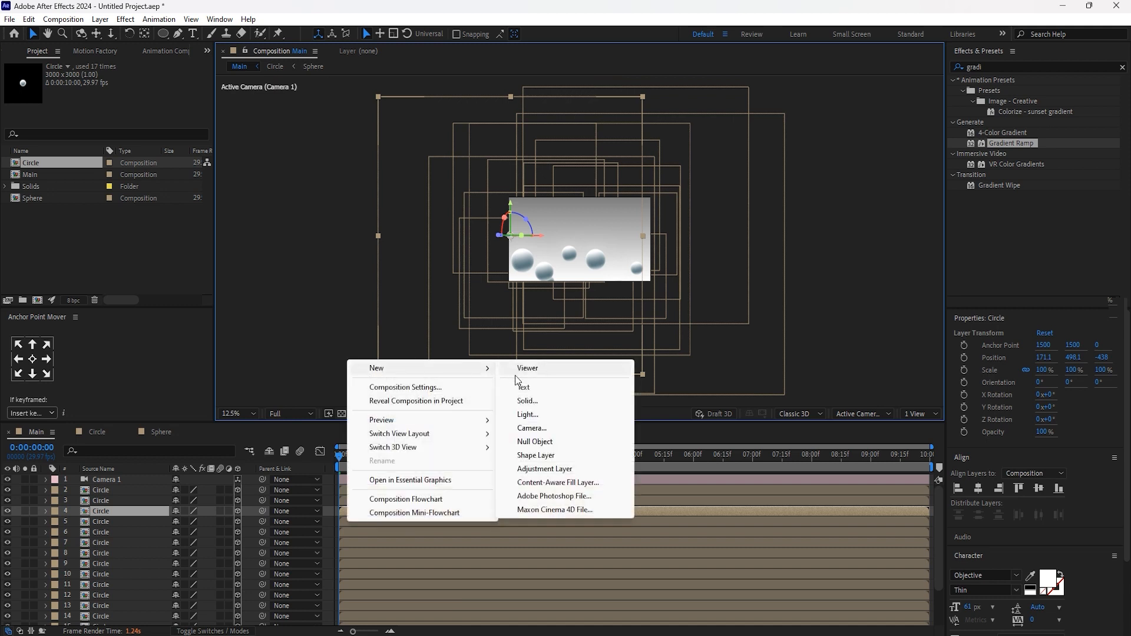
click(543, 469)
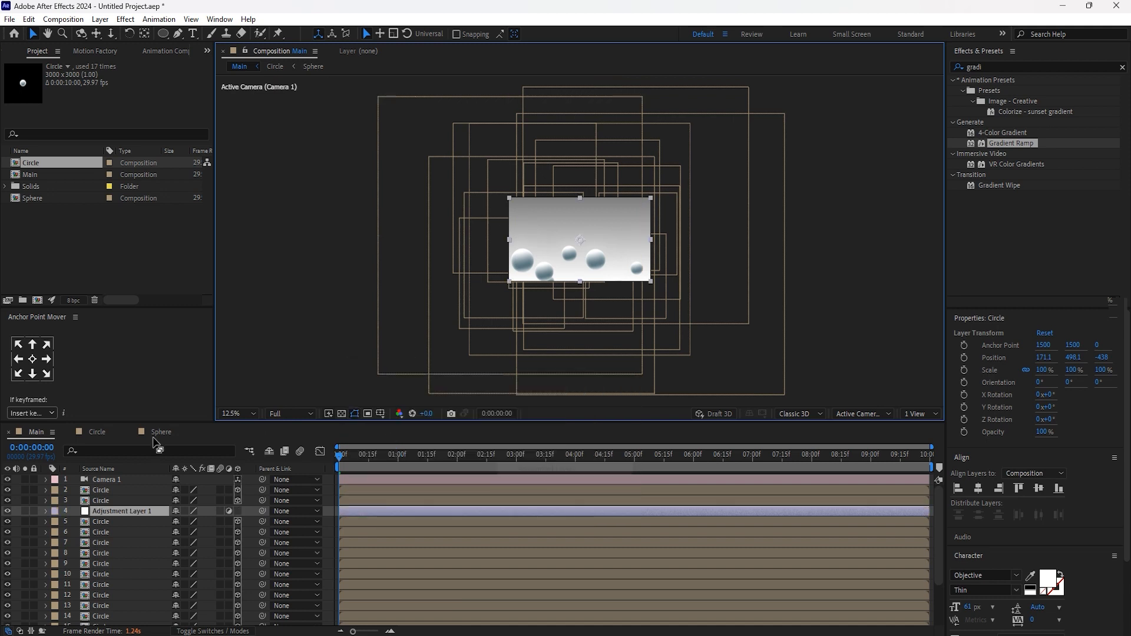
drag(104, 510, 106, 476)
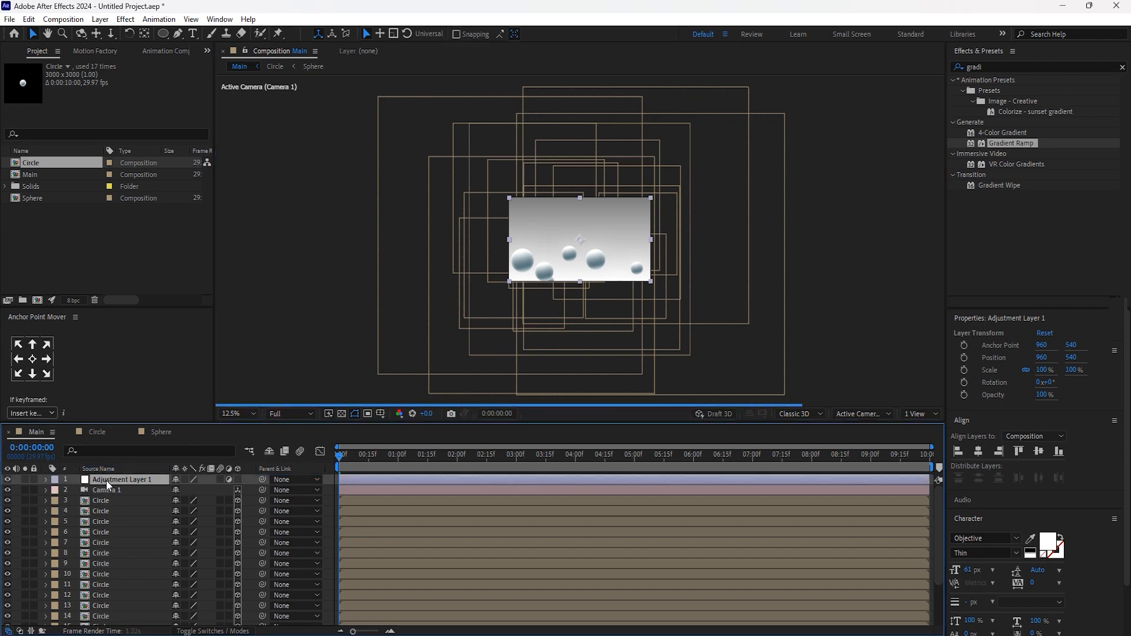
Step: Apply the Noise effect to Adjustment Layer 1
key(period)
key(period)
key(period)
key(period)
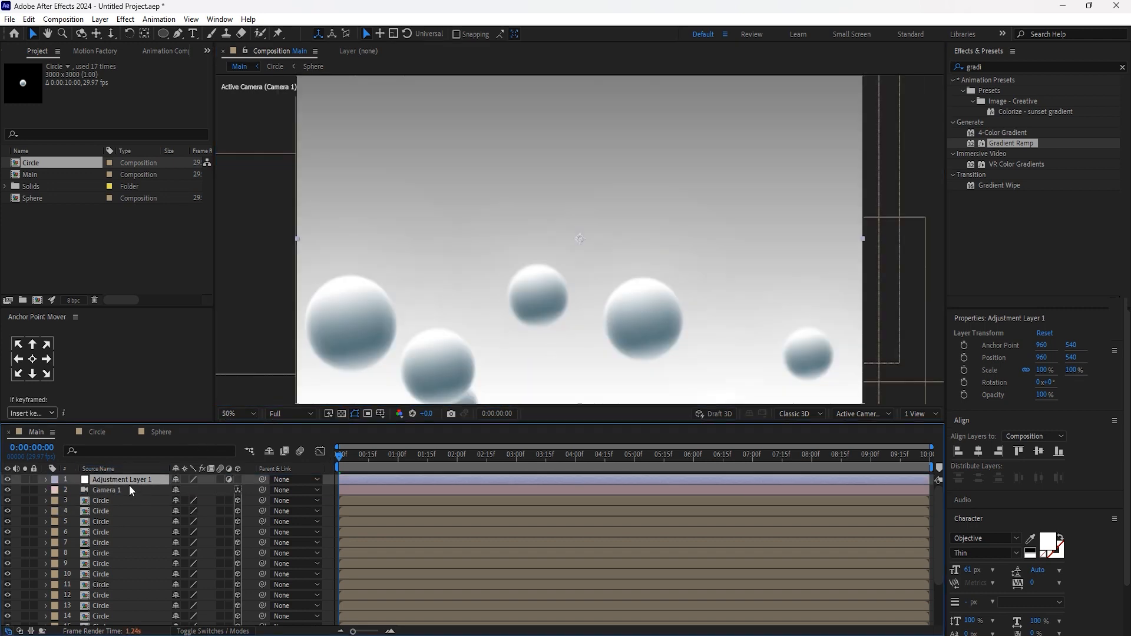
key(ctrl+space)
text(o)
key(BackSpace)
text(noise)
click(117, 452)
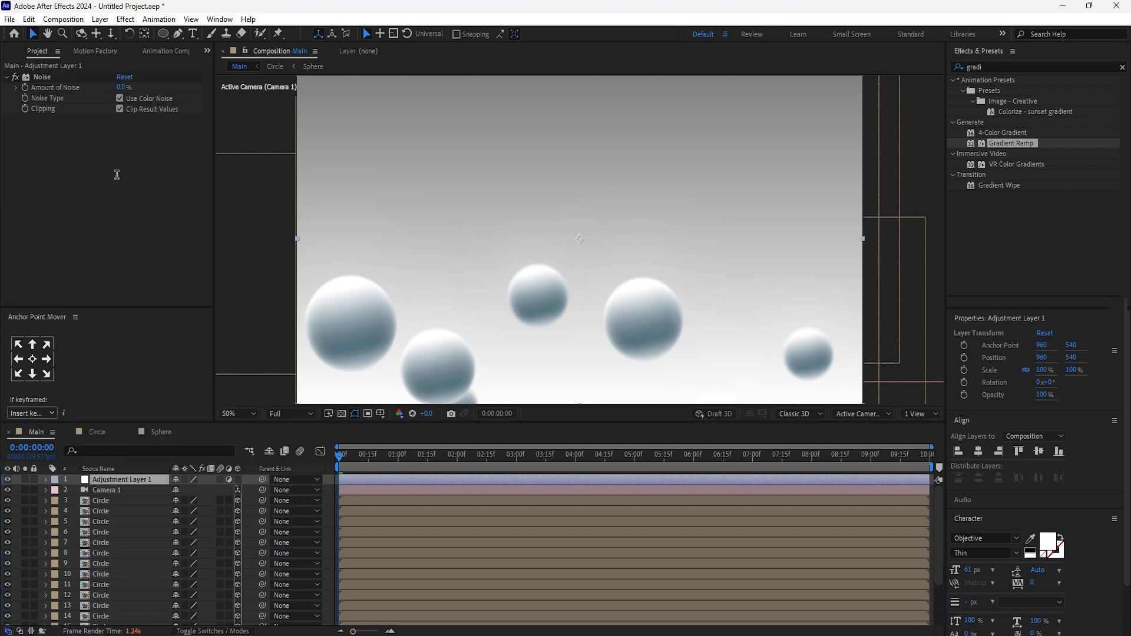
Step: Set the Amount of Noise to 5% and check the frames at 0:00:00:28 and 0:00:05:17
click(122, 87)
text(5)
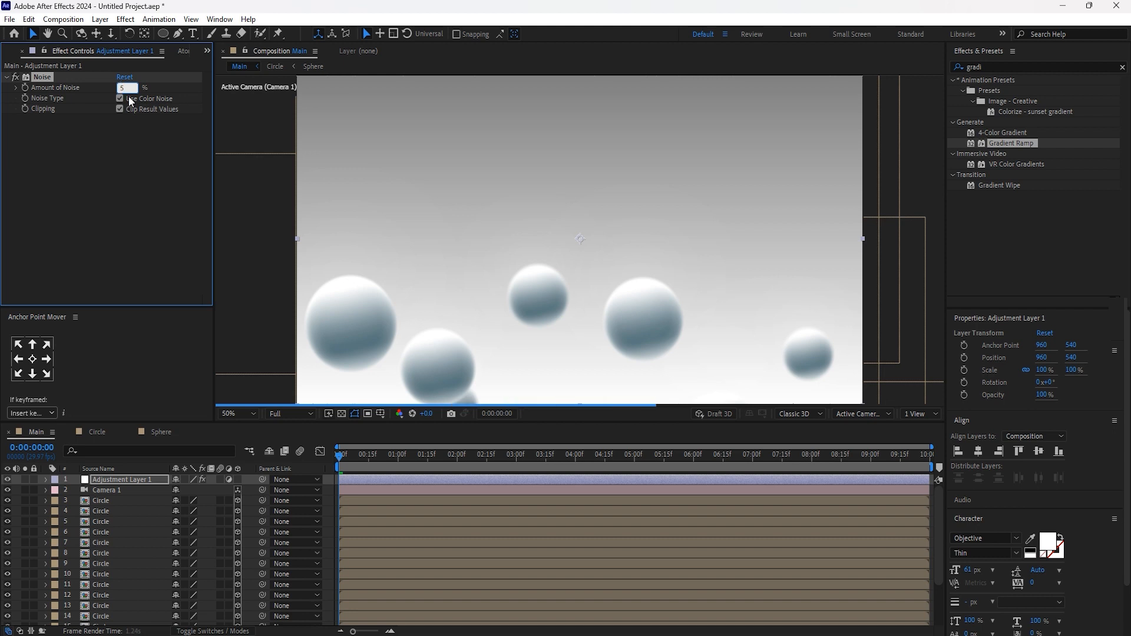
click(154, 211)
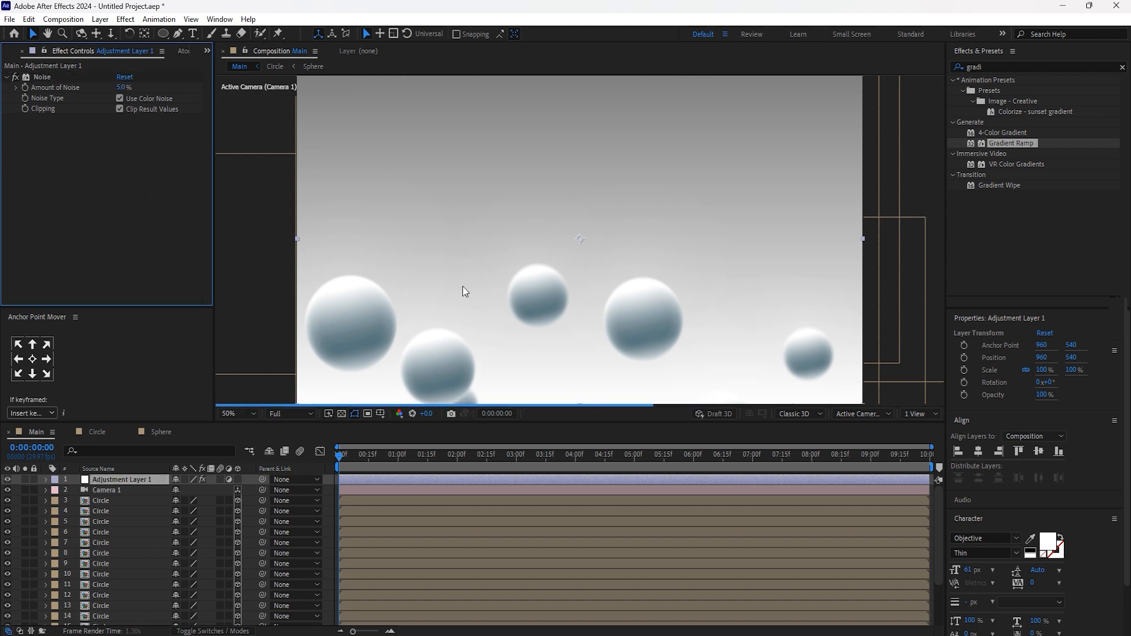
drag(345, 464, 392, 460)
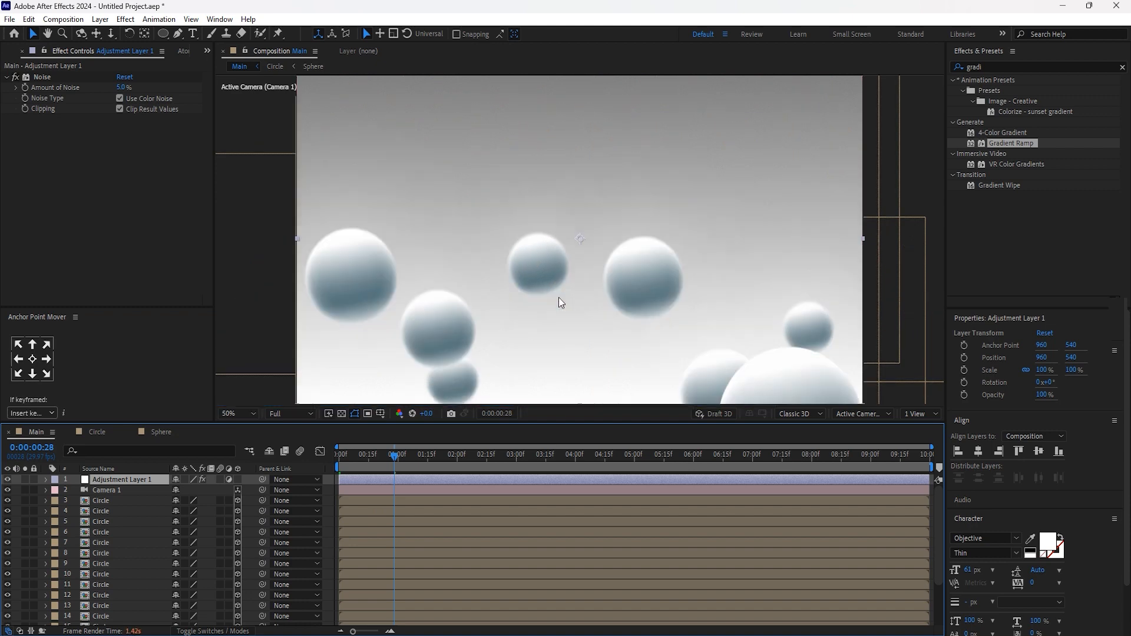
click(669, 460)
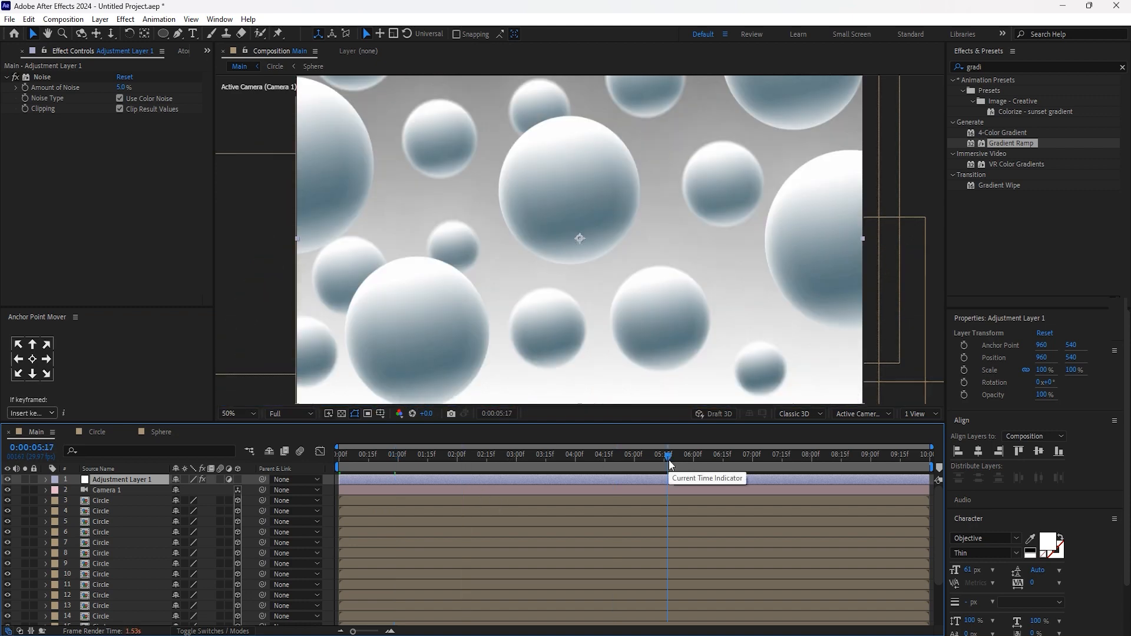
Step: Try an Amount of Noise of 74% on the adjustment layer, and restore it to 5%
drag(121, 87, 162, 95)
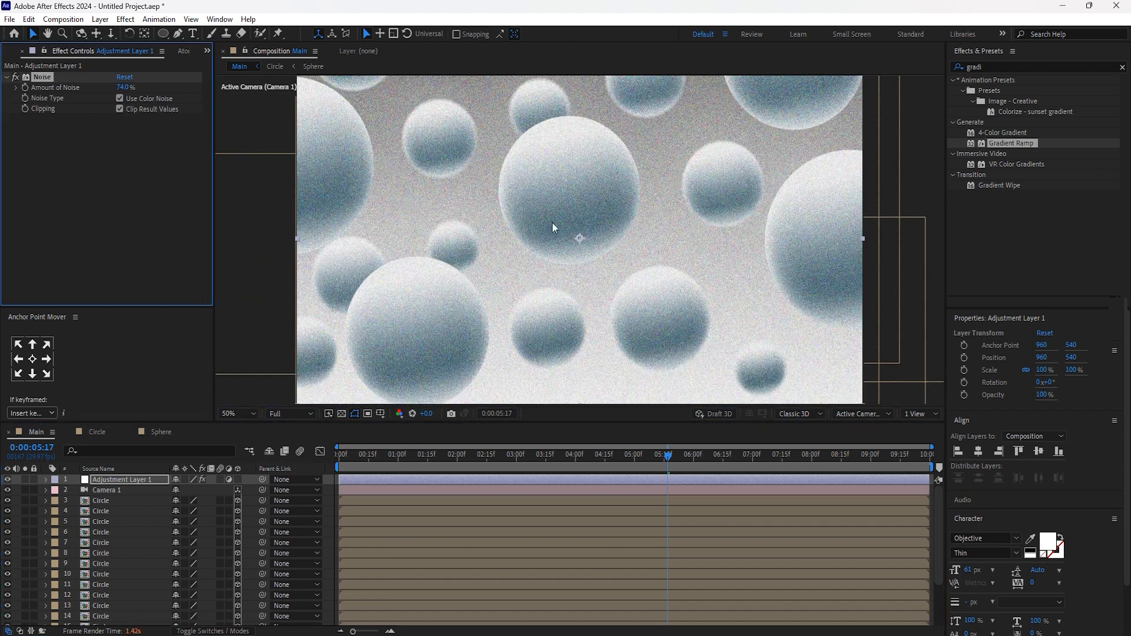
mouse_move(122, 88)
mouse_down()
mouse_move(73, 87)
mouse_move(119, 89)
mouse_up()
click(119, 89)
key(Return)
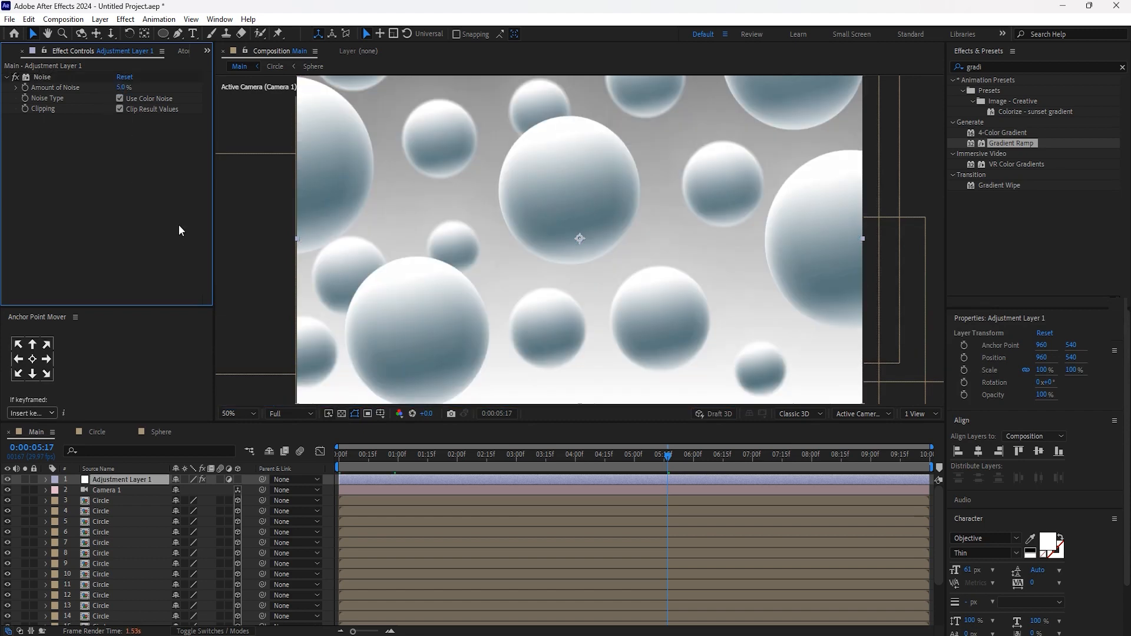
Step: Preview the Main composition's animation from 0:00:00:00
drag(377, 460, 249, 458)
key(space)
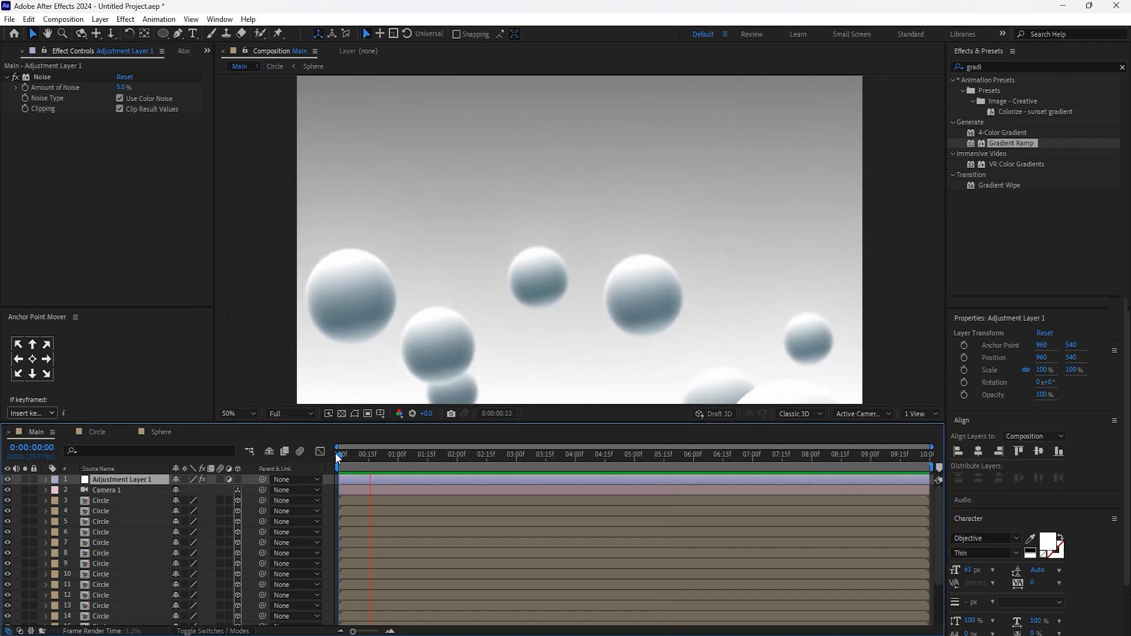